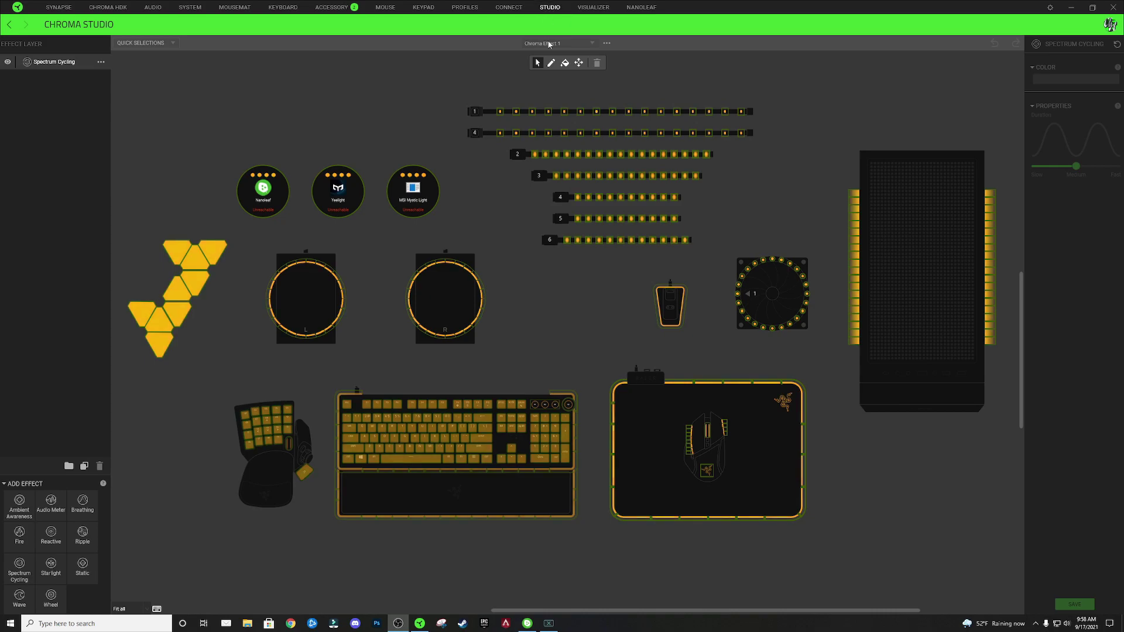
Change the Spectrum Cycling layer's effect to Wave.
{"action": "left_click", "coordinate": [606, 45]}
{"action": "left_click", "coordinate": [747, 78]}
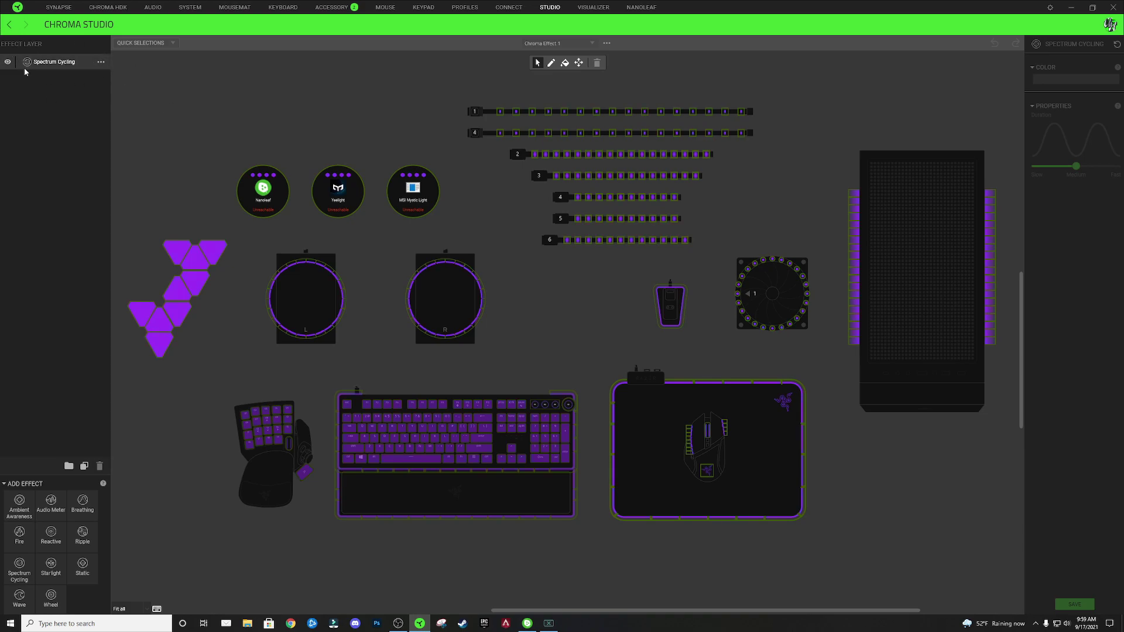
{"action": "left_click", "coordinate": [100, 62]}
{"action": "left_click", "coordinate": [130, 181]}
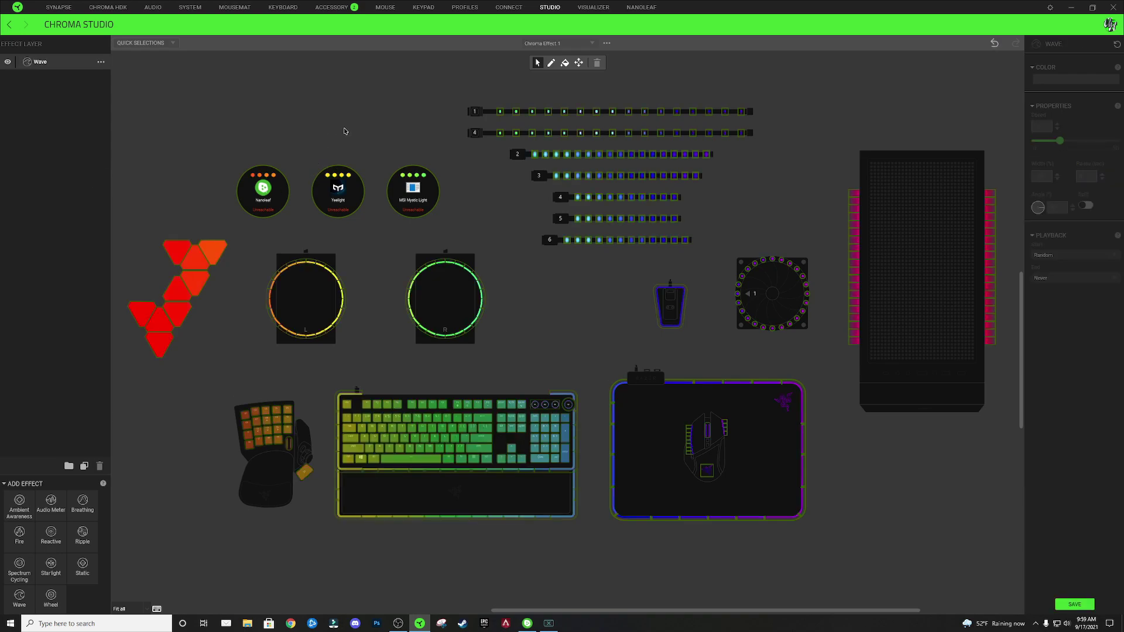
Clear the Wave effect from the lights of all devices and save the Chroma effect.
{"action": "key", "text": "ctrl+a"}
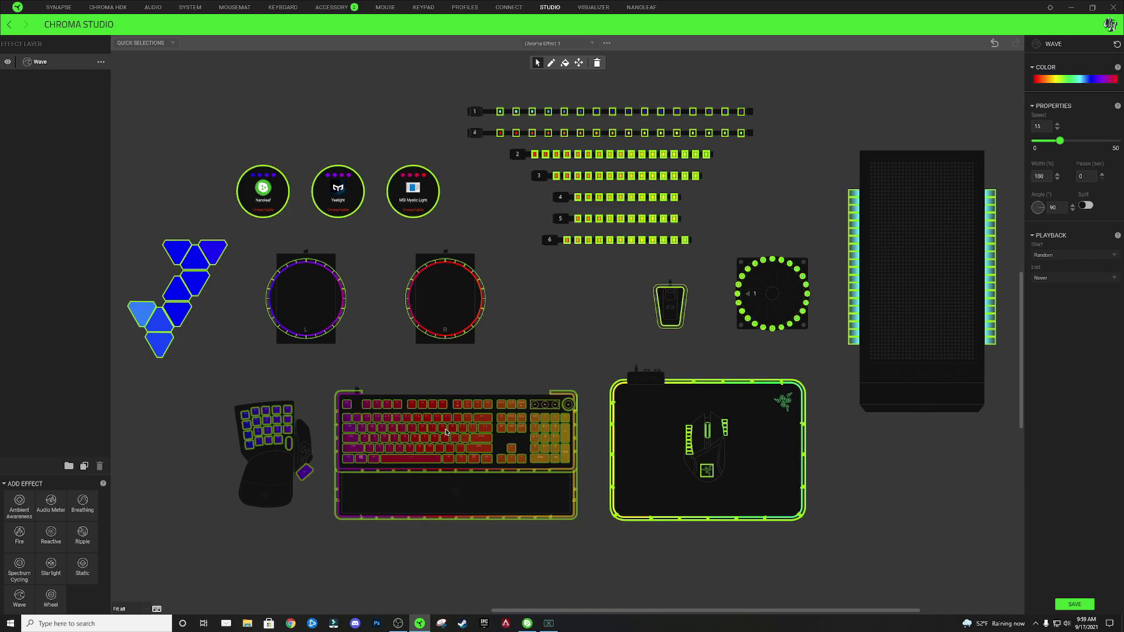
{"action": "left_click", "coordinate": [476, 364]}
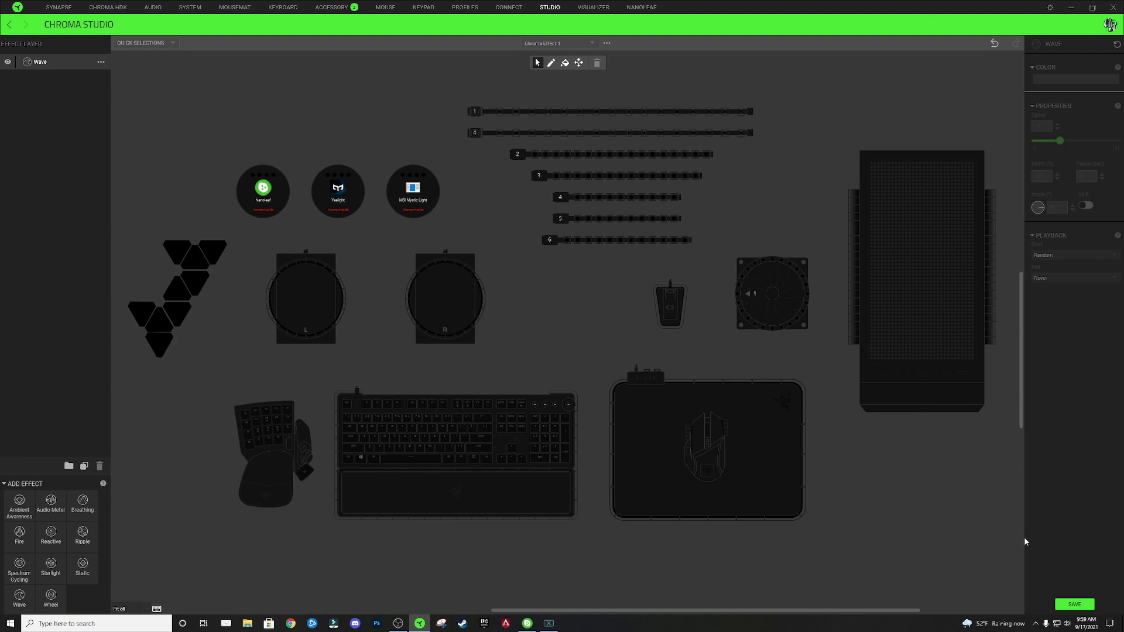
{"action": "left_click", "coordinate": [1074, 604]}
Select the keyboard's central keys for the Wave layer: 2 to =, Q to ], A to apostrophe and Z to slash.
{"action": "scroll", "coordinate": [403, 469], "scroll_direction": "up", "scroll_amount": 2}
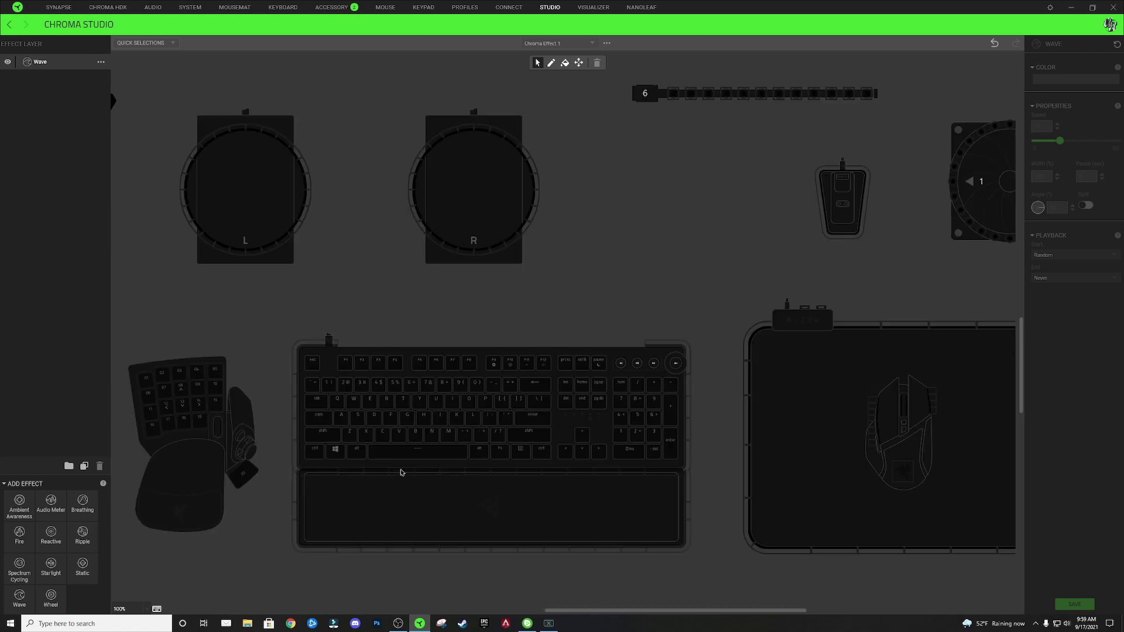
{"action": "scroll", "coordinate": [384, 477], "scroll_direction": "up", "scroll_amount": 2}
{"action": "scroll", "coordinate": [484, 463], "scroll_direction": "down", "scroll_amount": 3}
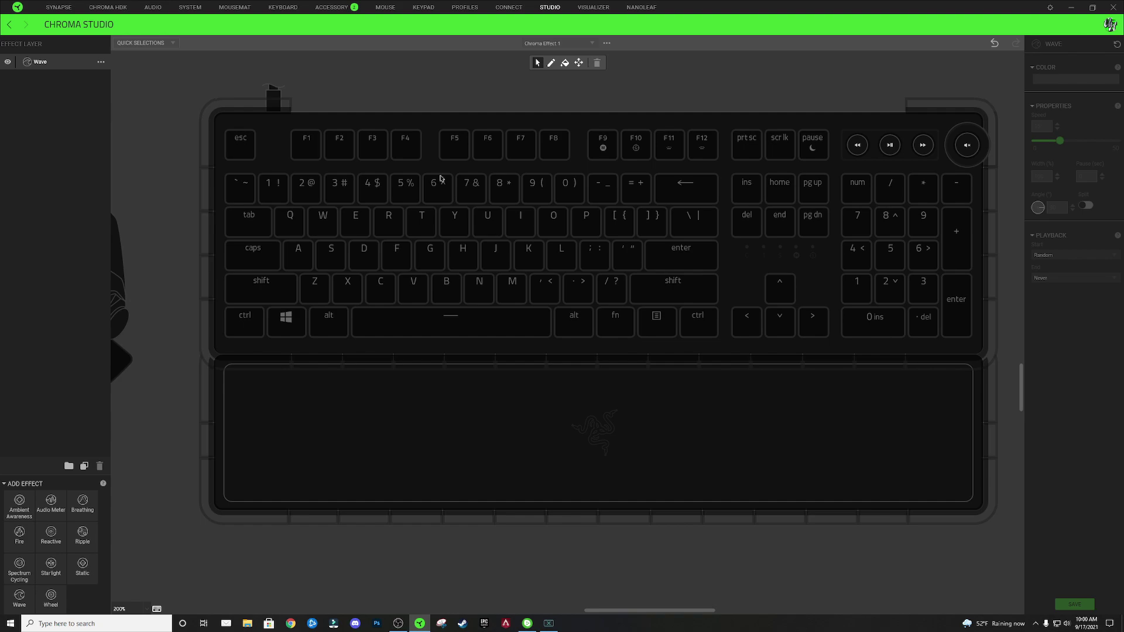
{"action": "left_click_drag", "start_coordinate": [309, 189], "coordinate": [624, 187]}
{"action": "mouse_move", "coordinate": [648, 226]}
{"action": "left_mouse_down"}
{"action": "mouse_move", "coordinate": [286, 231]}
{"action": "mouse_move", "coordinate": [366, 263]}
{"action": "mouse_move", "coordinate": [636, 266]}
{"action": "mouse_move", "coordinate": [307, 290]}
{"action": "left_mouse_up"}
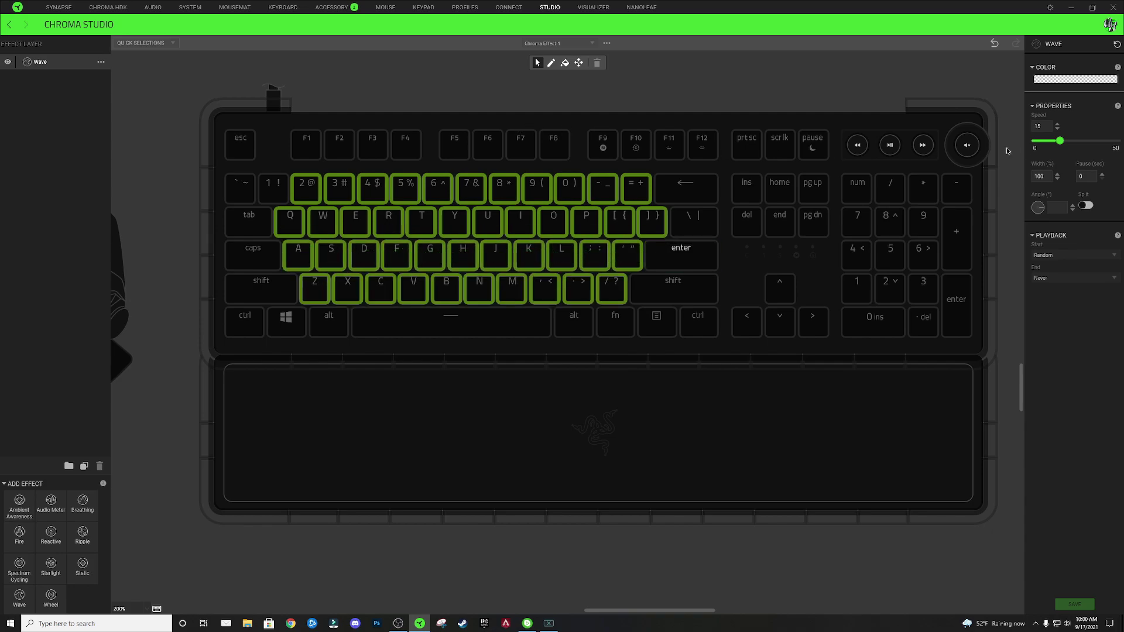
Apply the yellow-and-green pattern to the selected keys and recolor its yellow stop to green 00FF00.
{"action": "left_click", "coordinate": [1086, 82]}
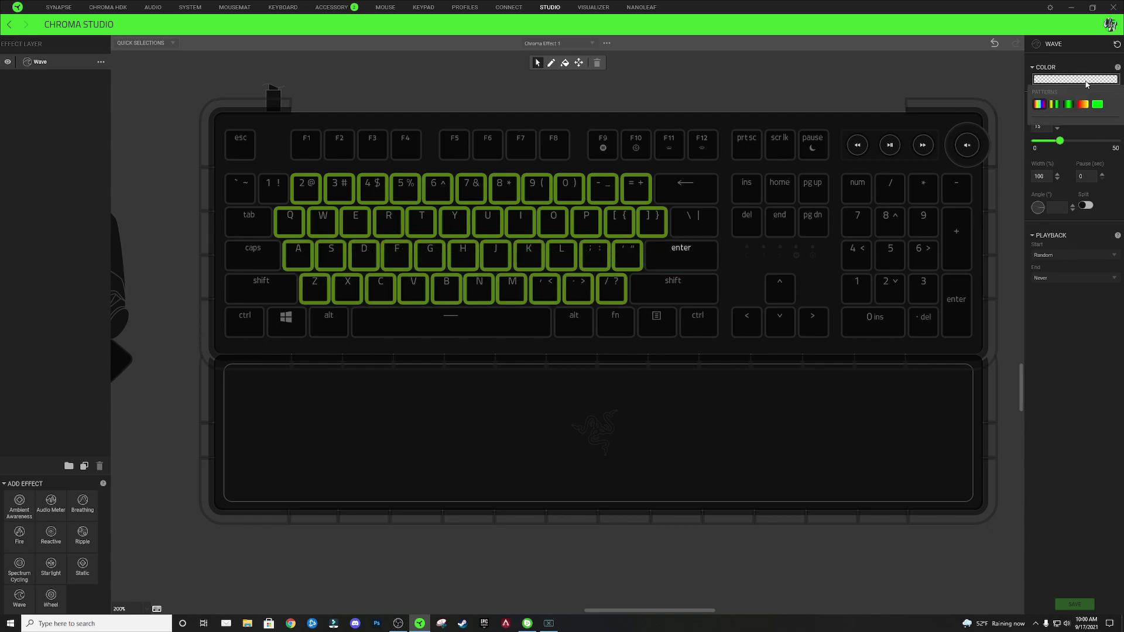
{"action": "left_click", "coordinate": [1054, 104]}
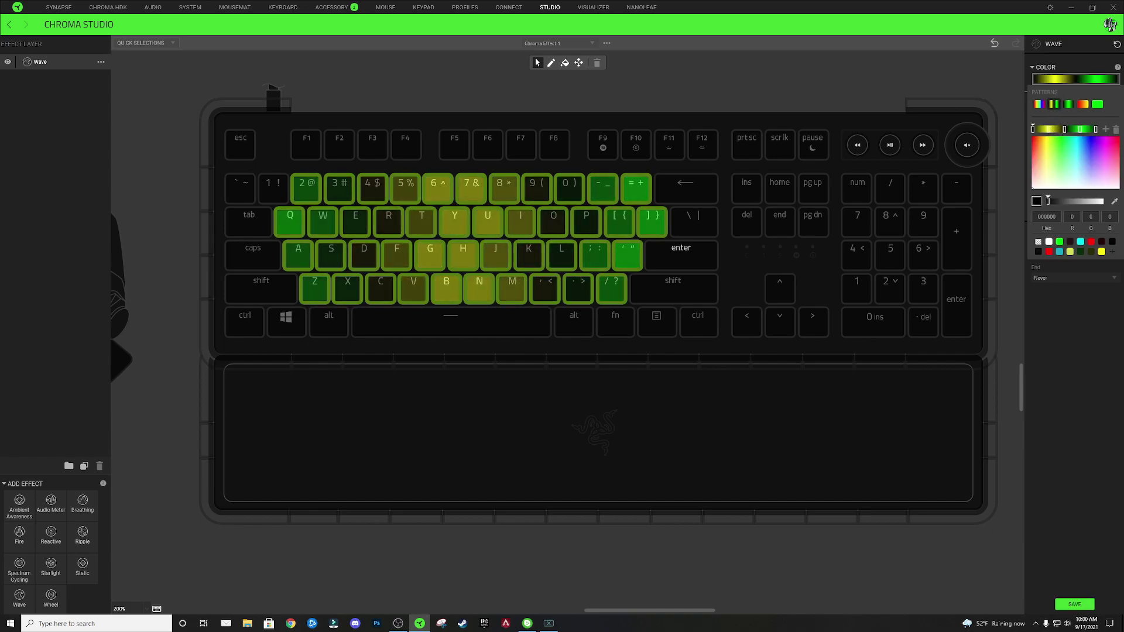
{"action": "left_click", "coordinate": [1047, 129]}
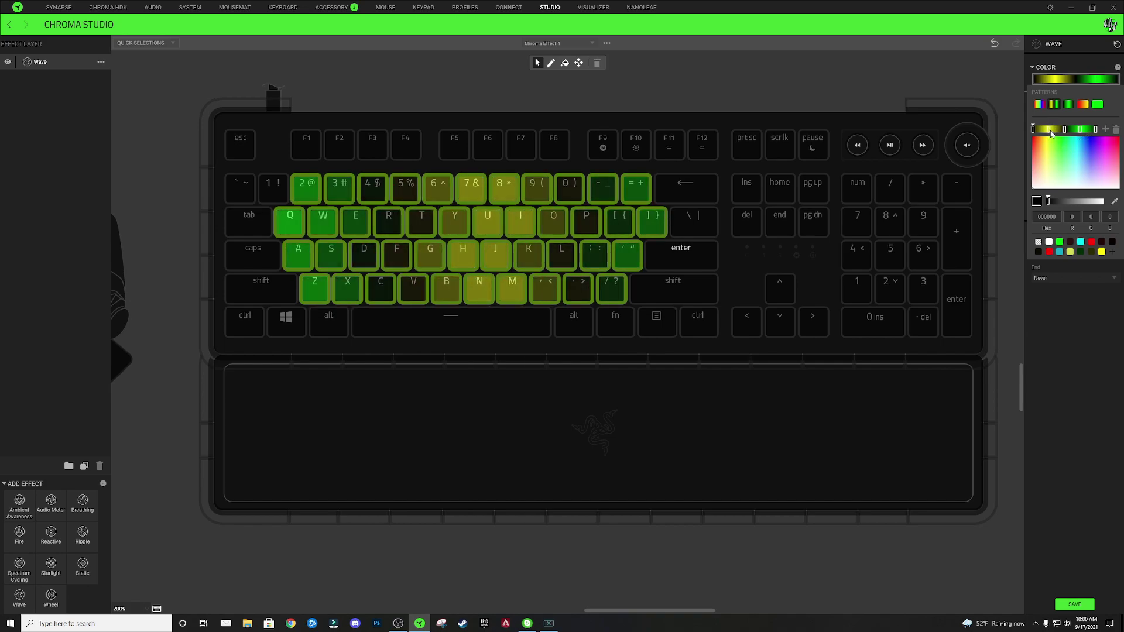
{"action": "left_click", "coordinate": [1059, 242]}
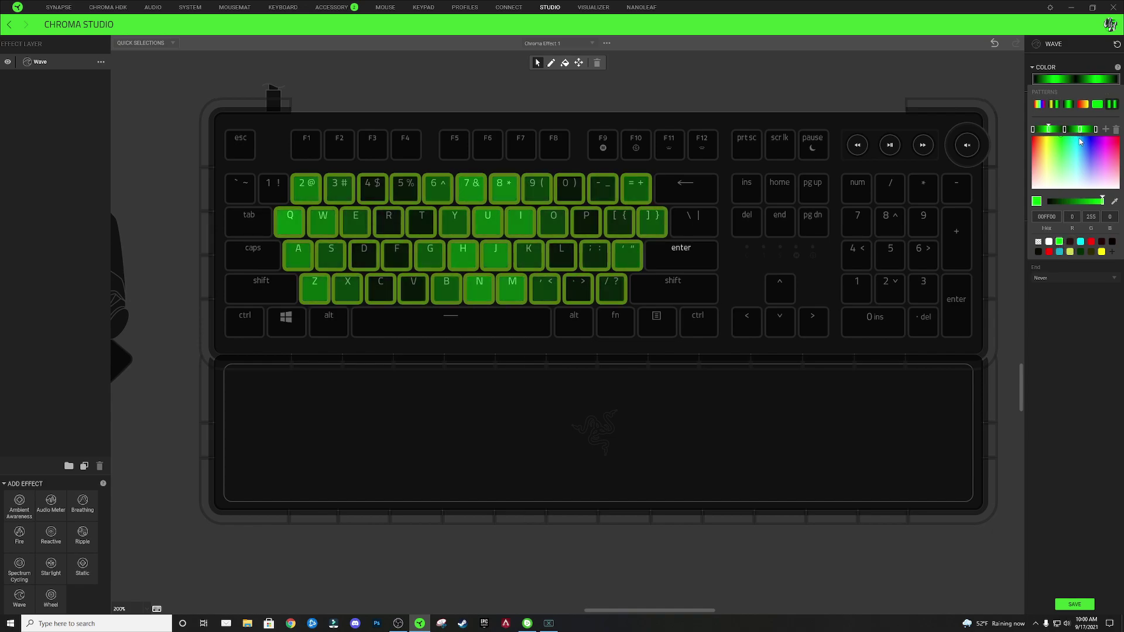
Set the gradient's first black stop to dark green 002400 and store that color as a swatch.
{"action": "left_click", "coordinate": [1032, 130]}
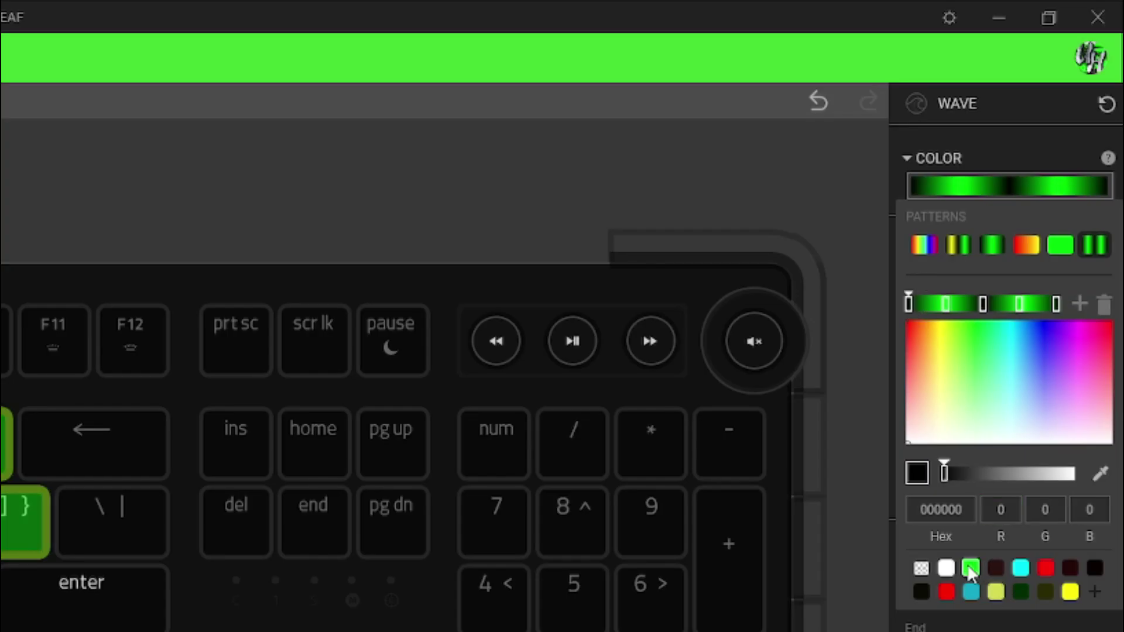
{"action": "left_click", "coordinate": [971, 569]}
{"action": "left_click", "coordinate": [961, 472]}
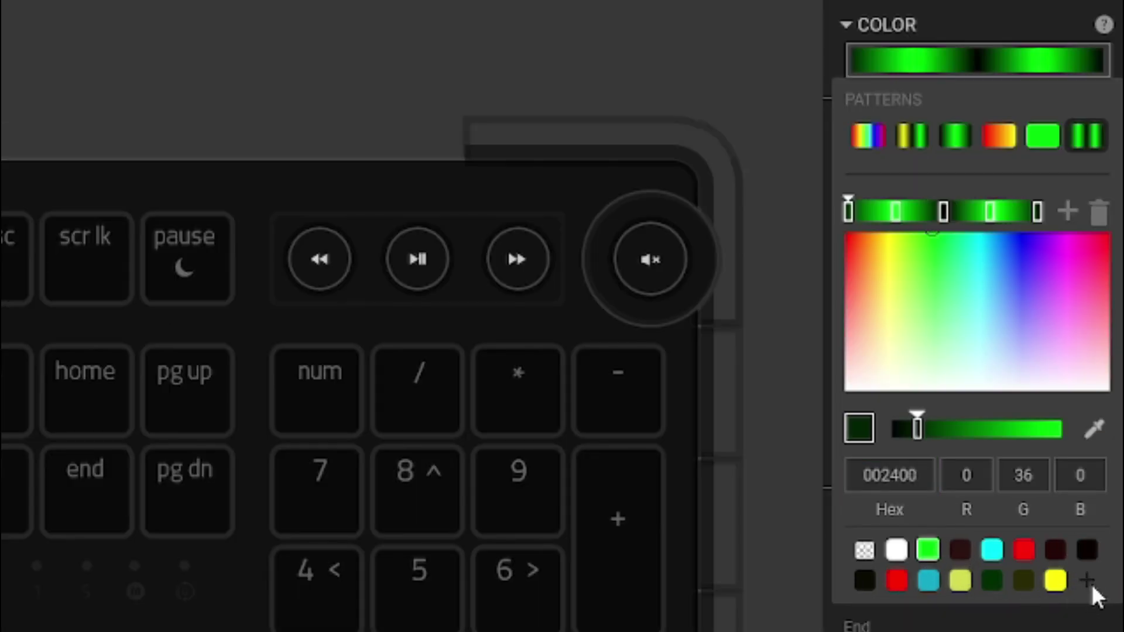
{"action": "left_click", "coordinate": [1086, 580]}
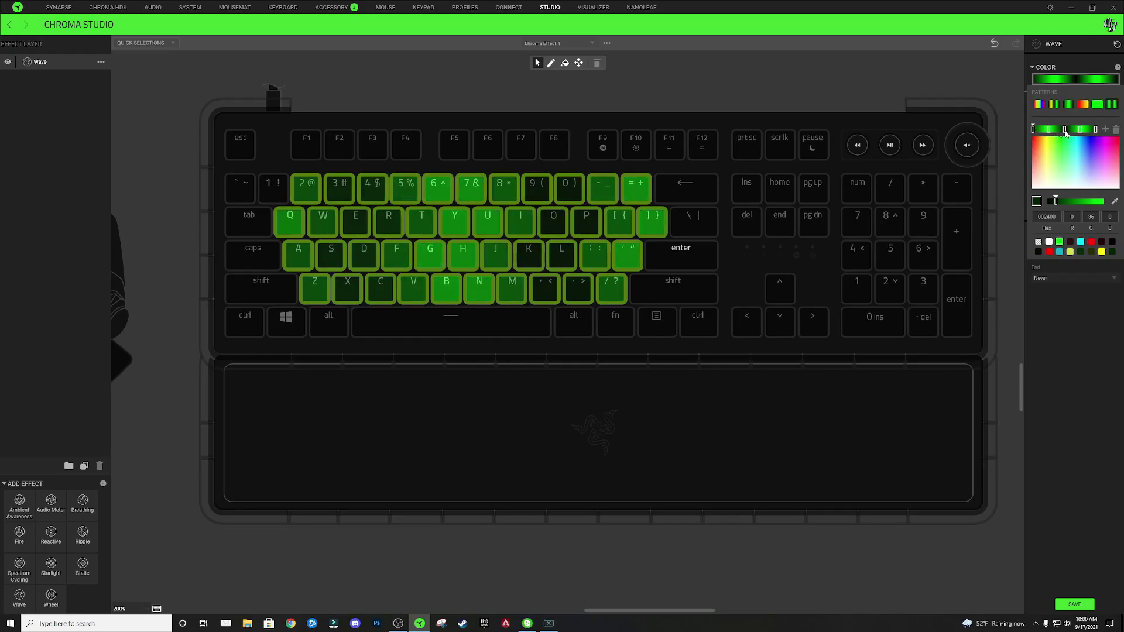
Set the gradient's middle and last black stops to the stored dark green 002400 and close the color settings.
{"action": "left_click", "coordinate": [1065, 130]}
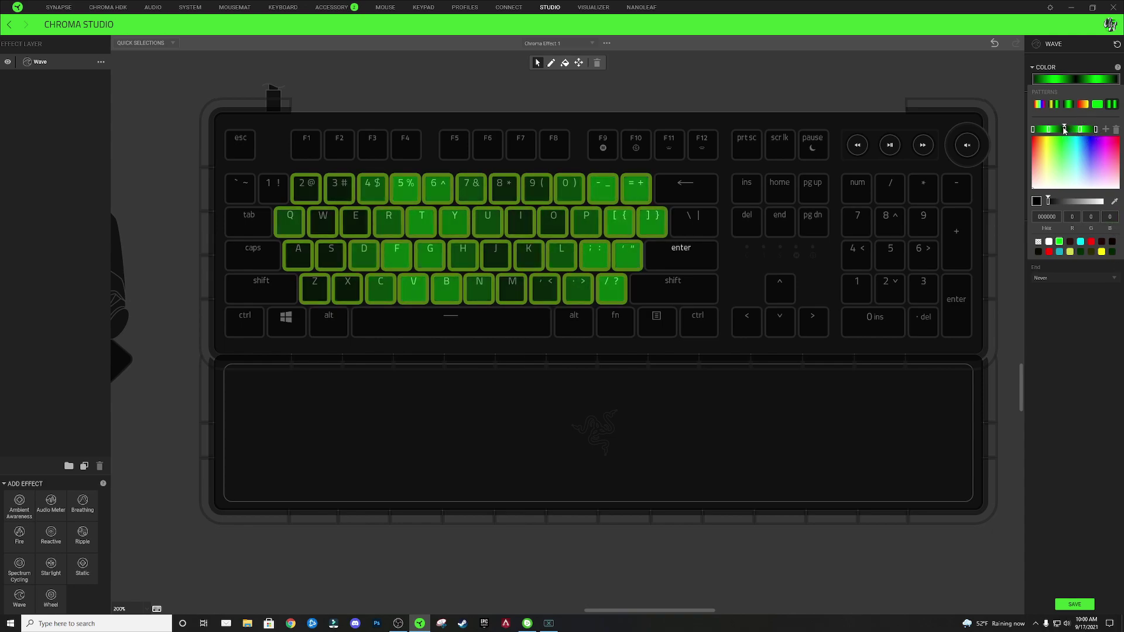
{"action": "left_click", "coordinate": [1111, 251]}
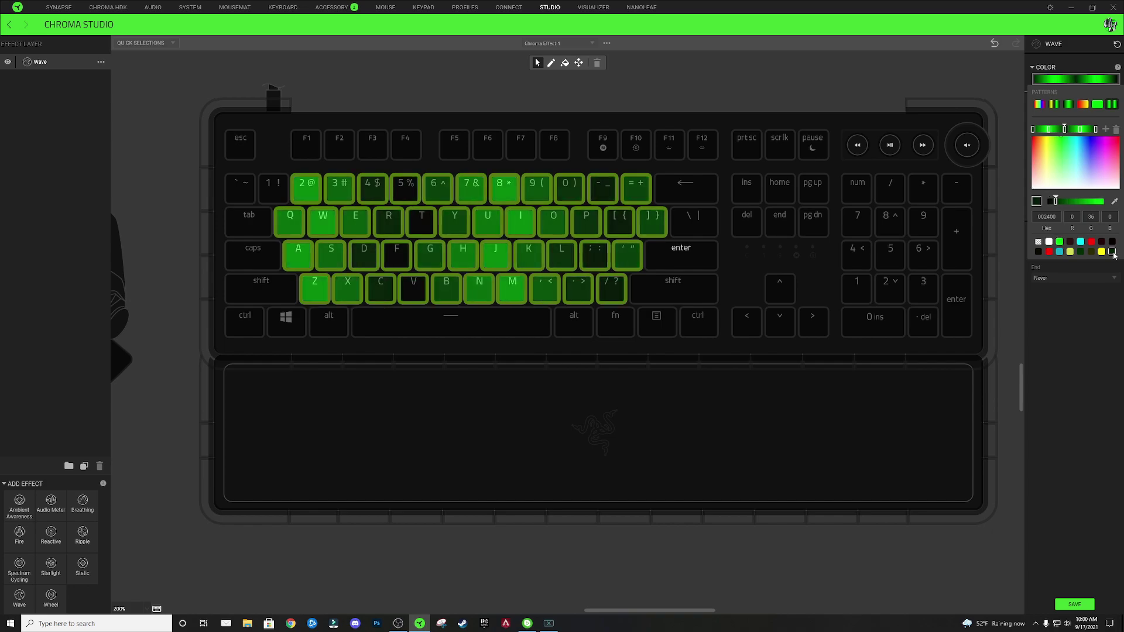
{"action": "left_click", "coordinate": [1095, 129]}
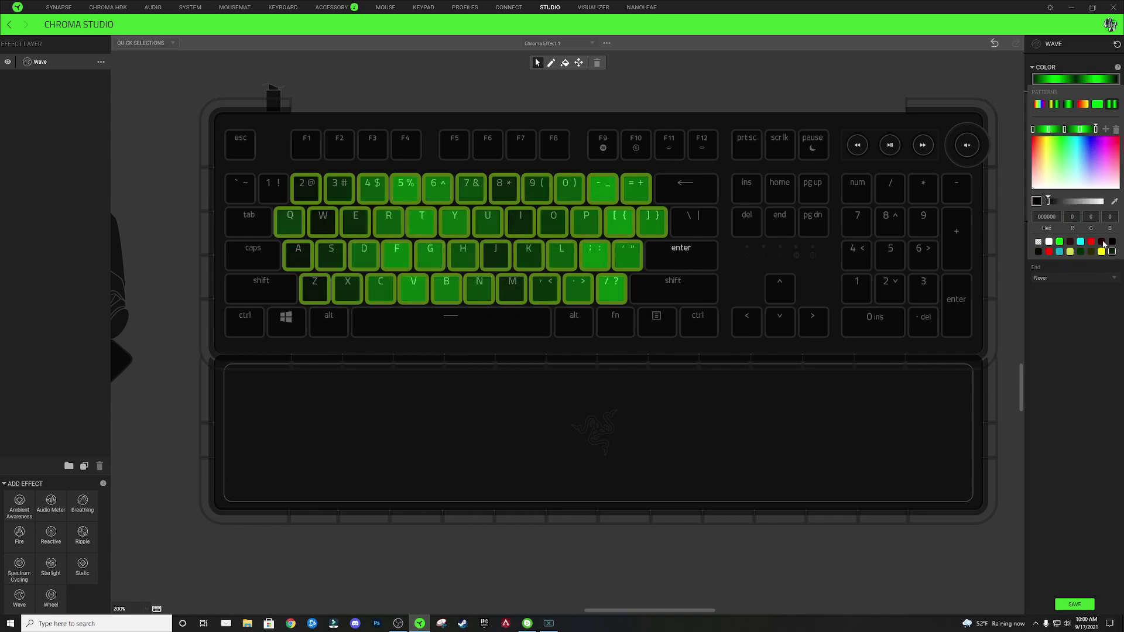
{"action": "left_click", "coordinate": [1065, 129]}
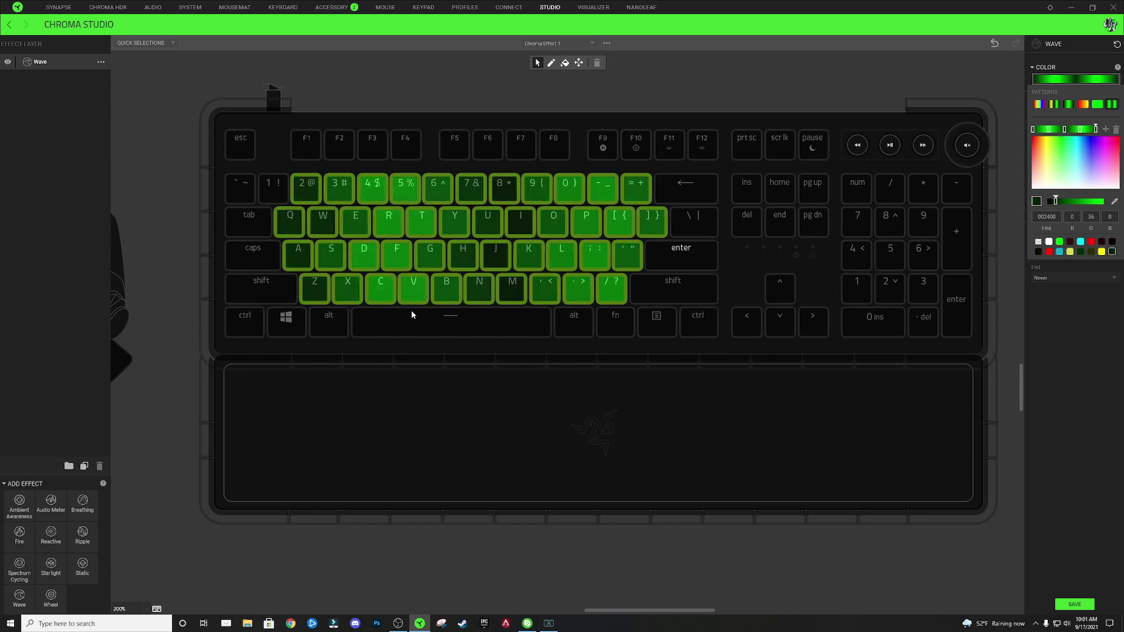
{"action": "left_click", "coordinate": [329, 287]}
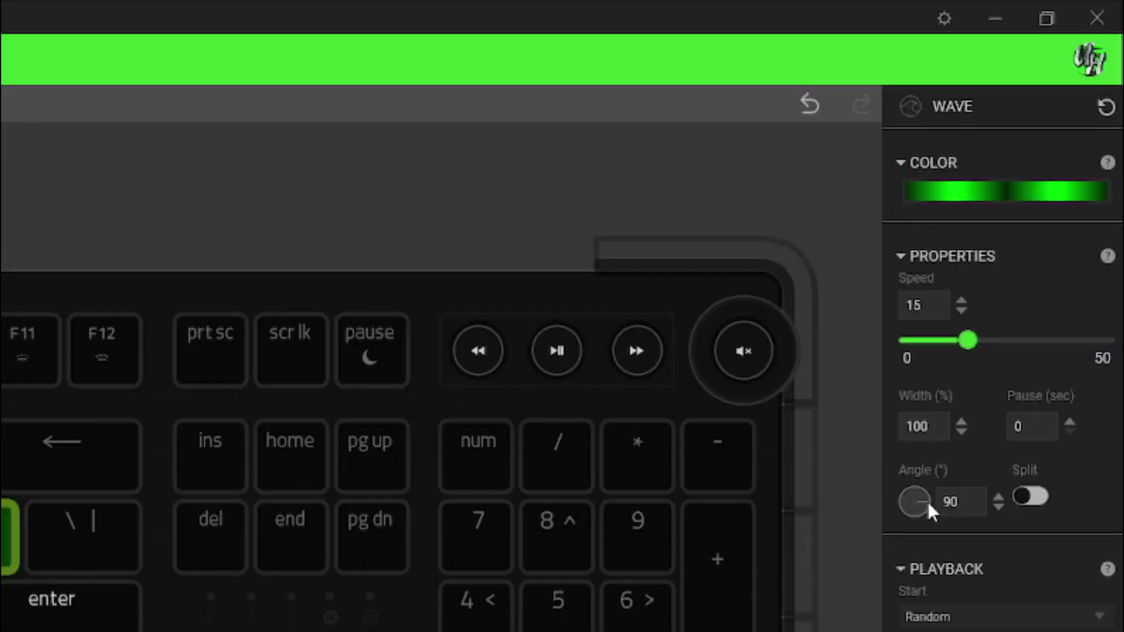
Vary the wave angle across different groups of the green keys.
{"action": "left_click_drag", "start_coordinate": [1043, 207], "coordinate": [1046, 204]}
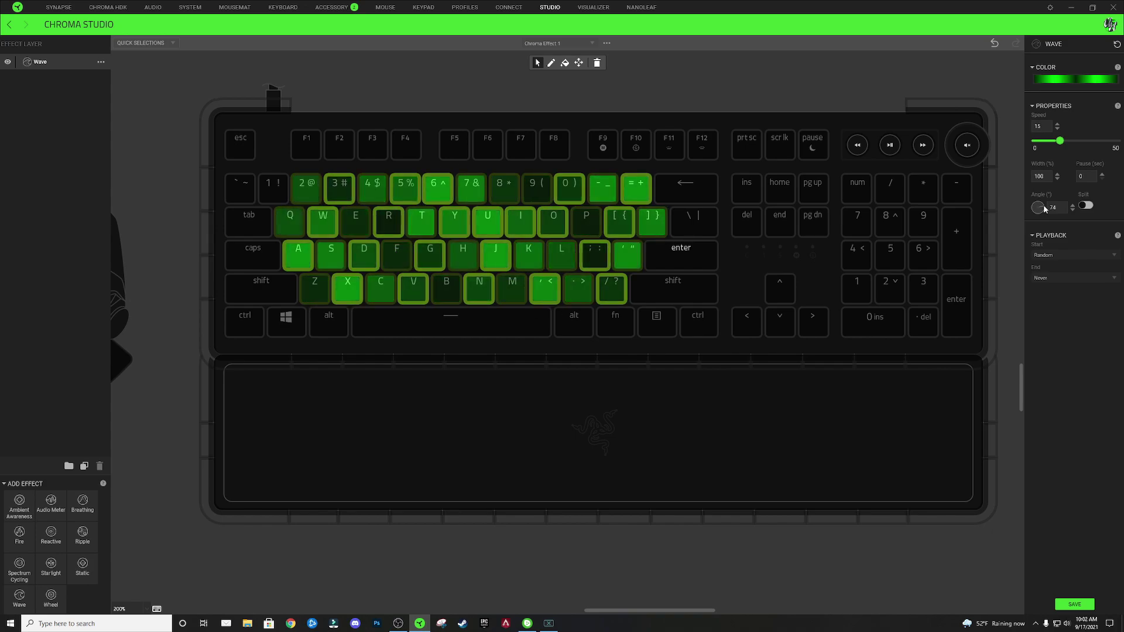
{"action": "left_click_drag", "start_coordinate": [1044, 209], "coordinate": [1045, 205]}
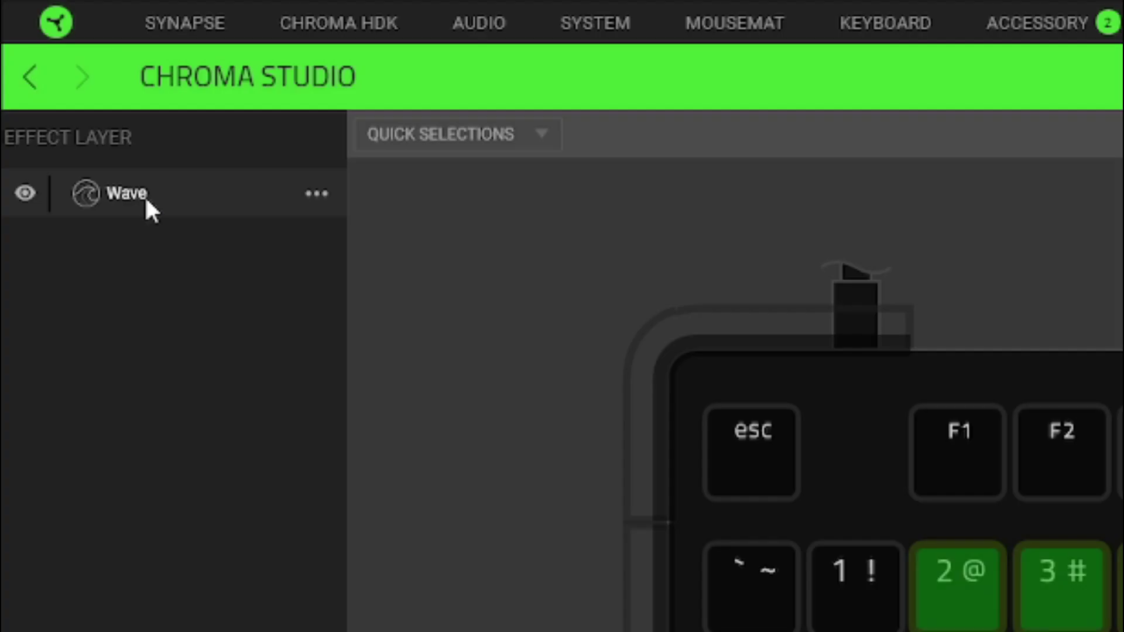
Rename the Wave layer as Portal Color and hide it.
{"action": "double_click", "coordinate": [47, 62]}
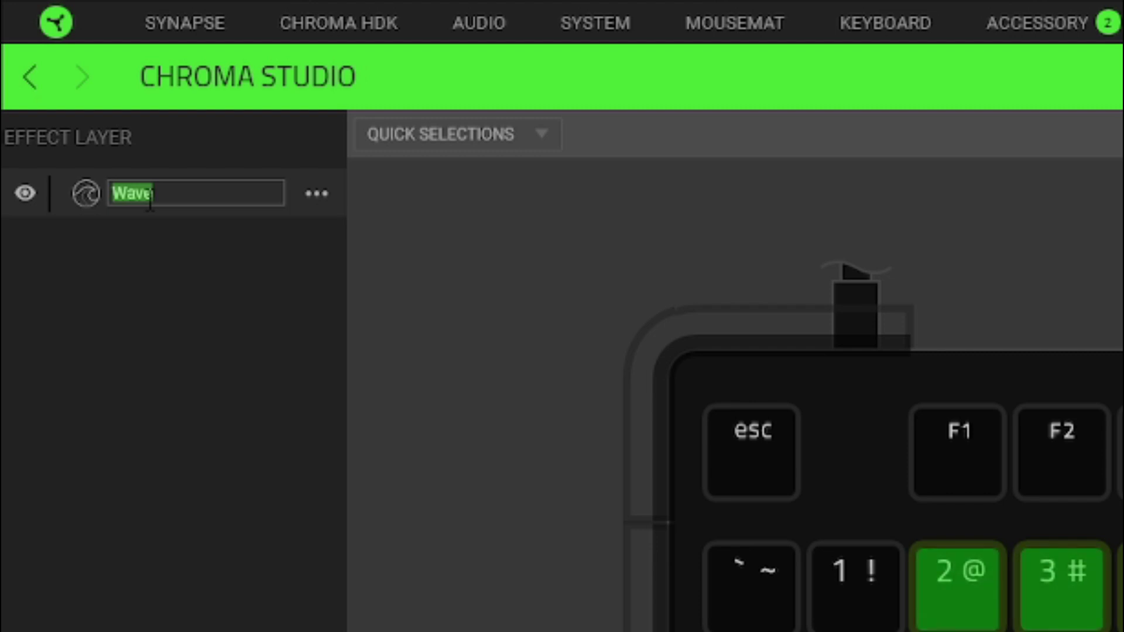
{"action": "type", "text": "Portal Color"}
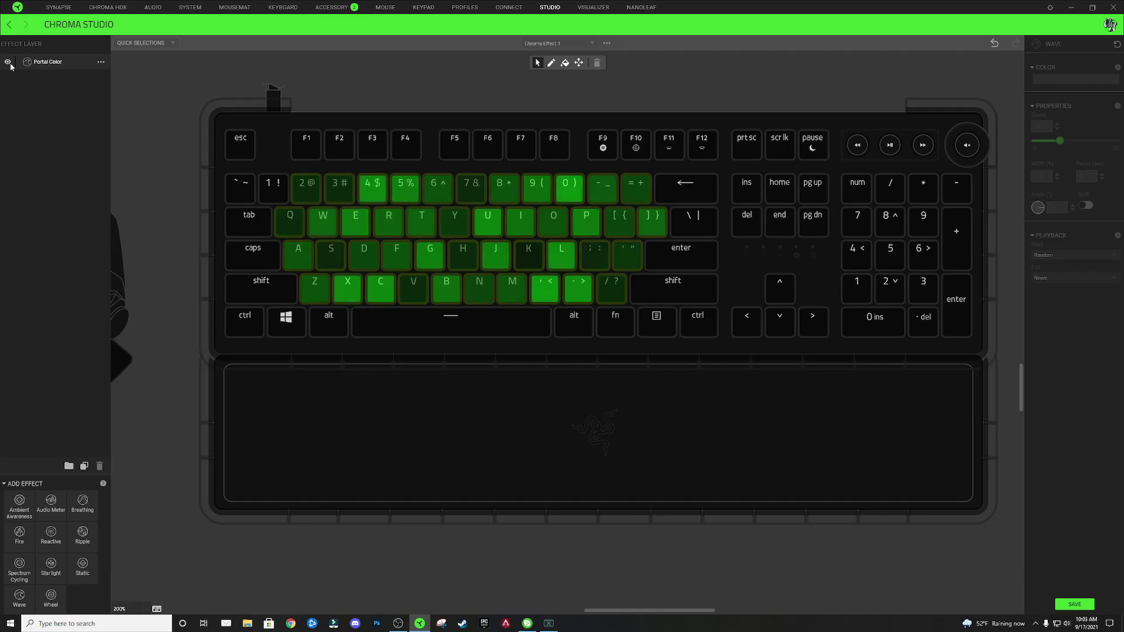
{"action": "key", "text": "Return"}
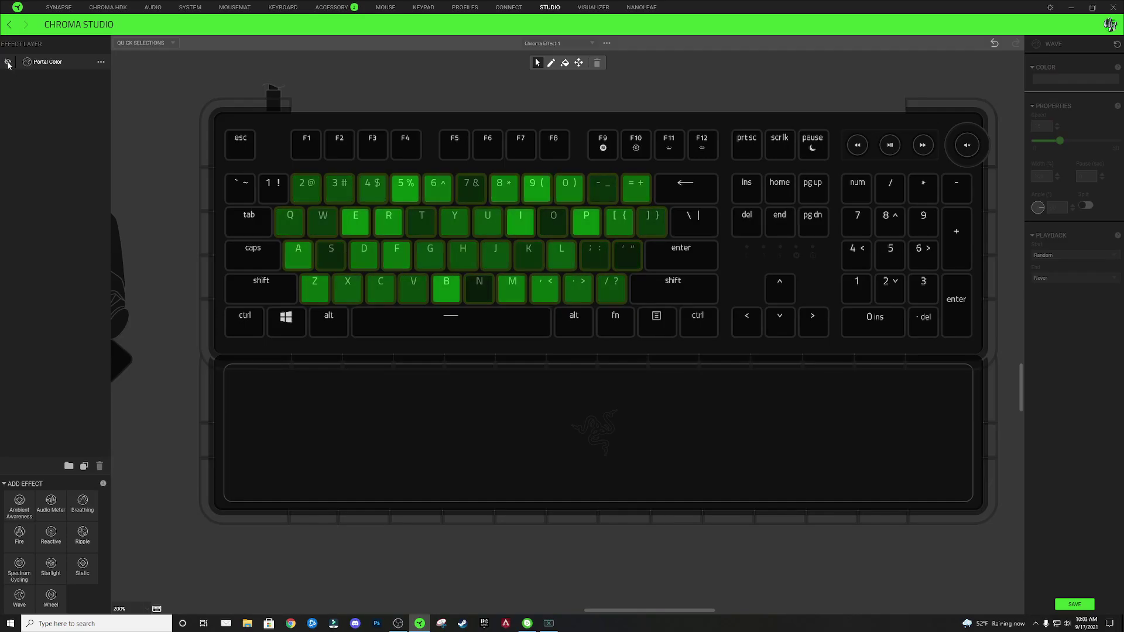
{"action": "left_click", "coordinate": [7, 62]}
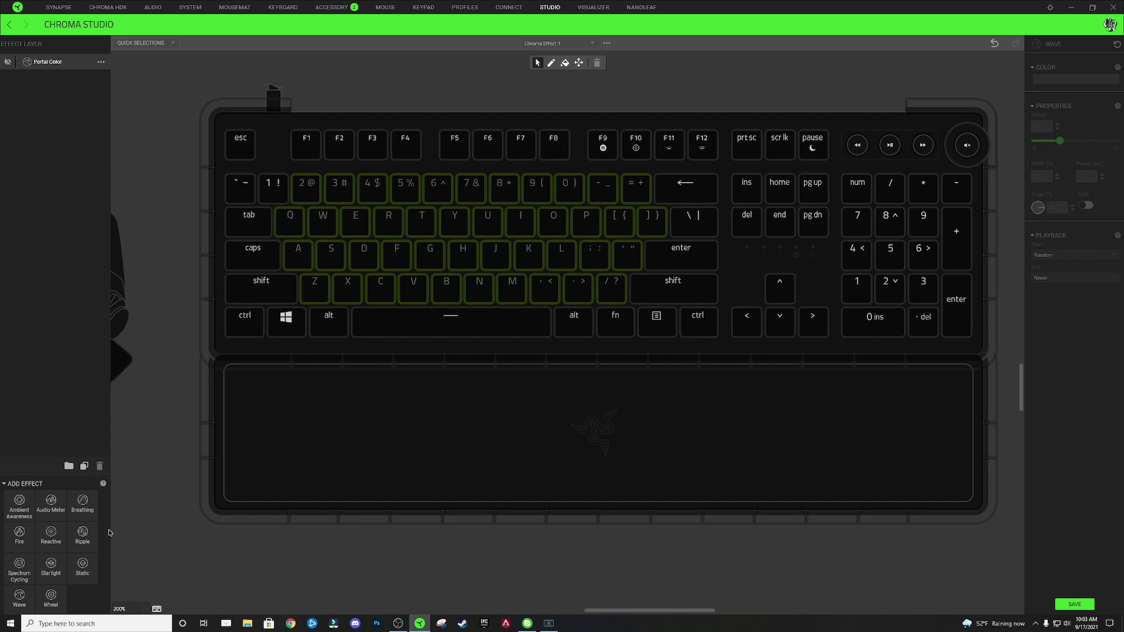
Add a second Wave effect layer and name it "Rick & Morty".
{"action": "left_click", "coordinate": [26, 602]}
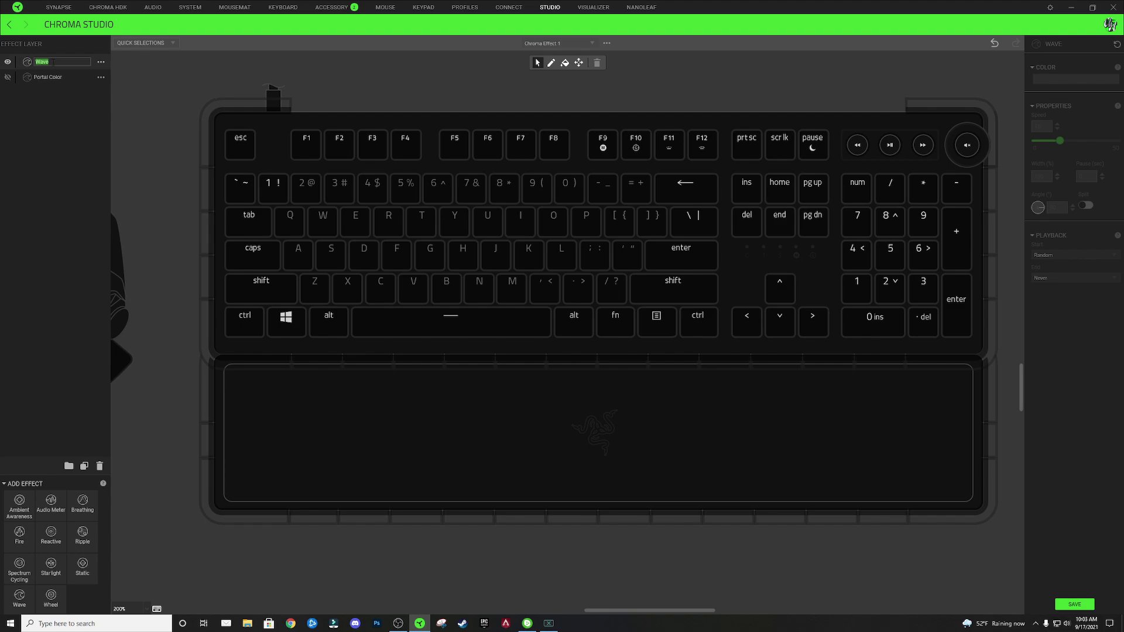
{"action": "type", "text": "15"}
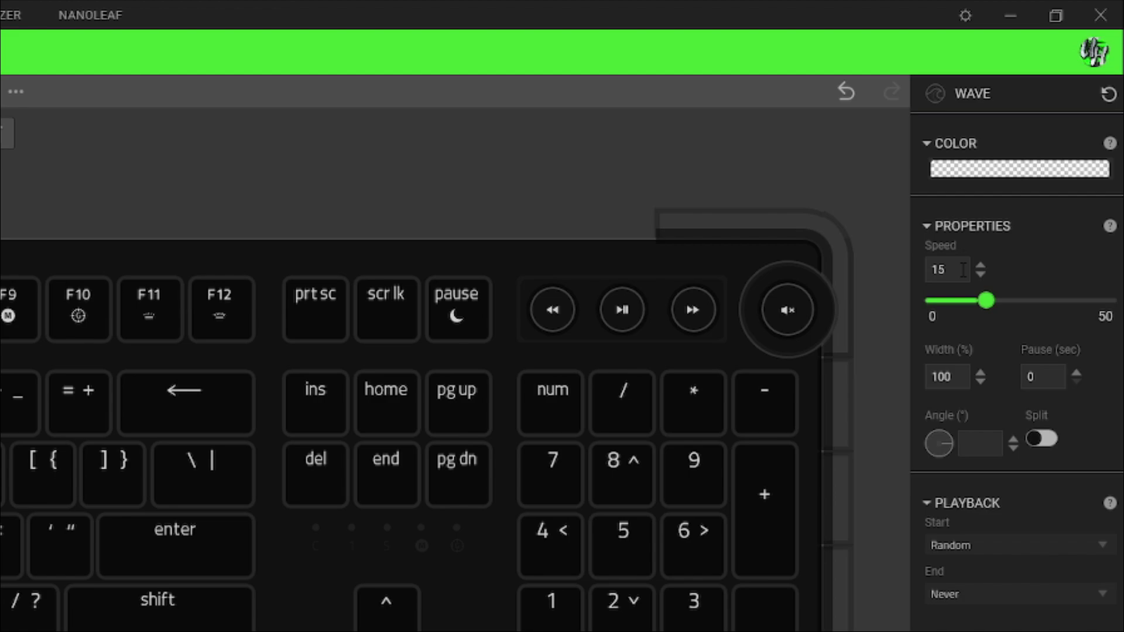
Set the R key's wave to speed 8, width 300% and angle 0° on the "Rick & Morty" layer.
{"action": "double_click", "coordinate": [958, 270]}
{"action": "type", "text": "8"}
{"action": "double_click", "coordinate": [956, 378]}
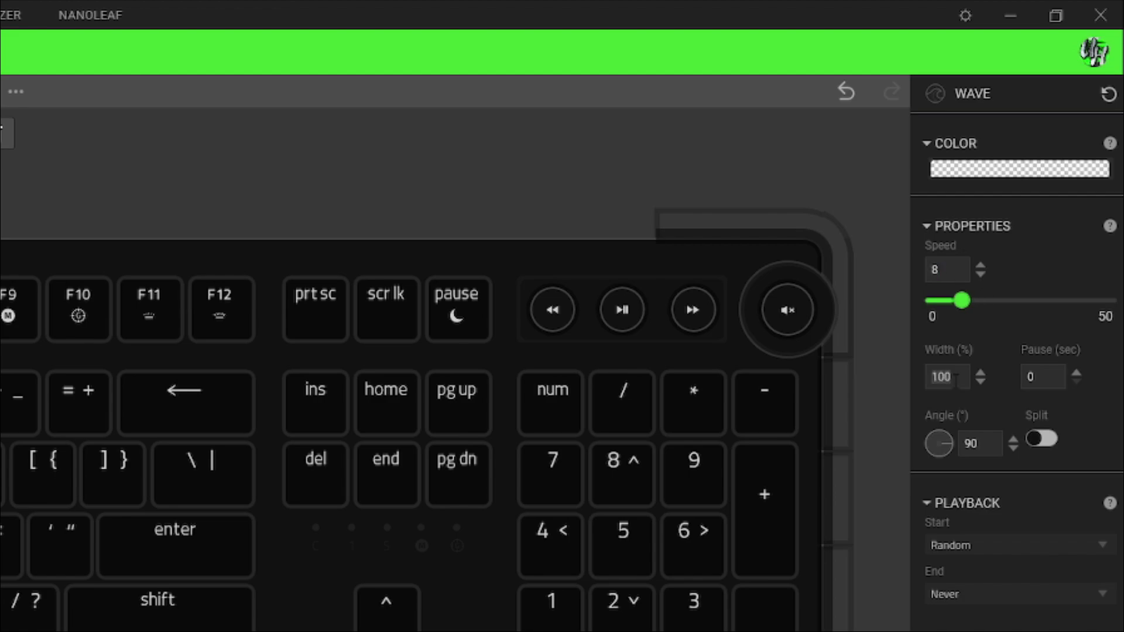
{"action": "type", "text": "300"}
{"action": "double_click", "coordinate": [988, 447]}
{"action": "type", "text": "0"}
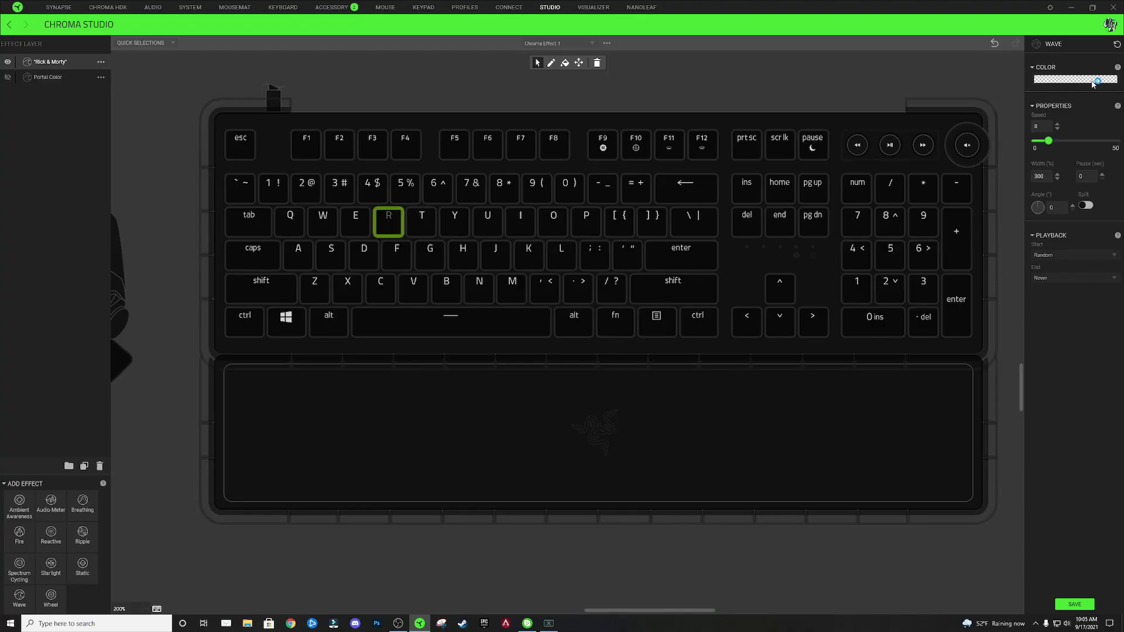
Apply the black-green-black pattern to the R key and rework it into a gradient from black to yellow FFFF00.
{"action": "left_click", "coordinate": [1083, 81]}
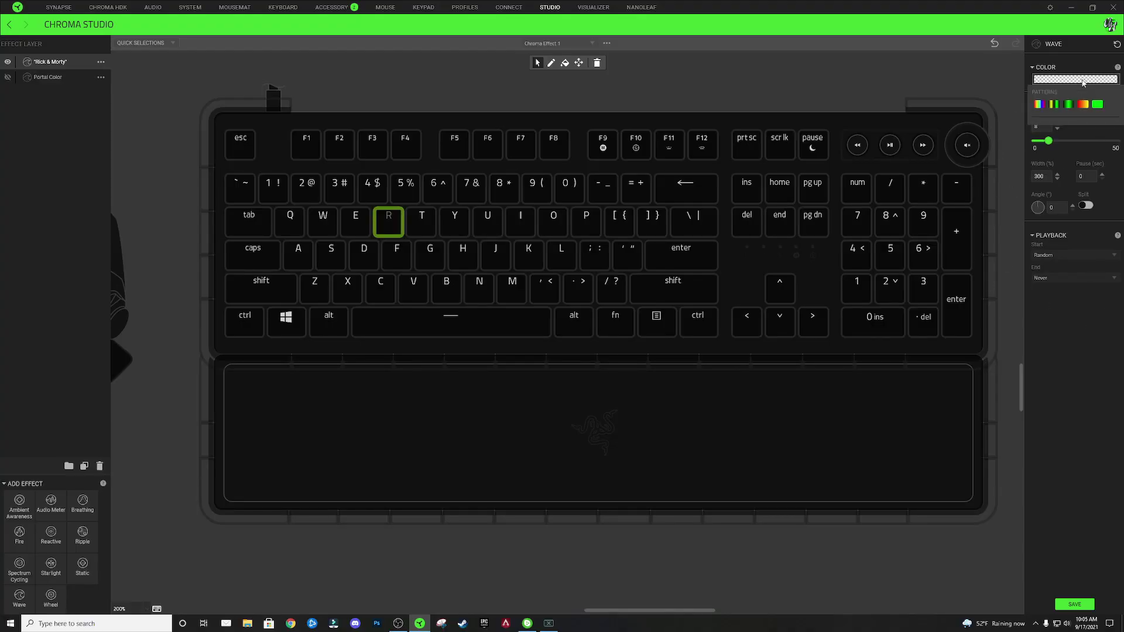
{"action": "left_click", "coordinate": [1069, 108]}
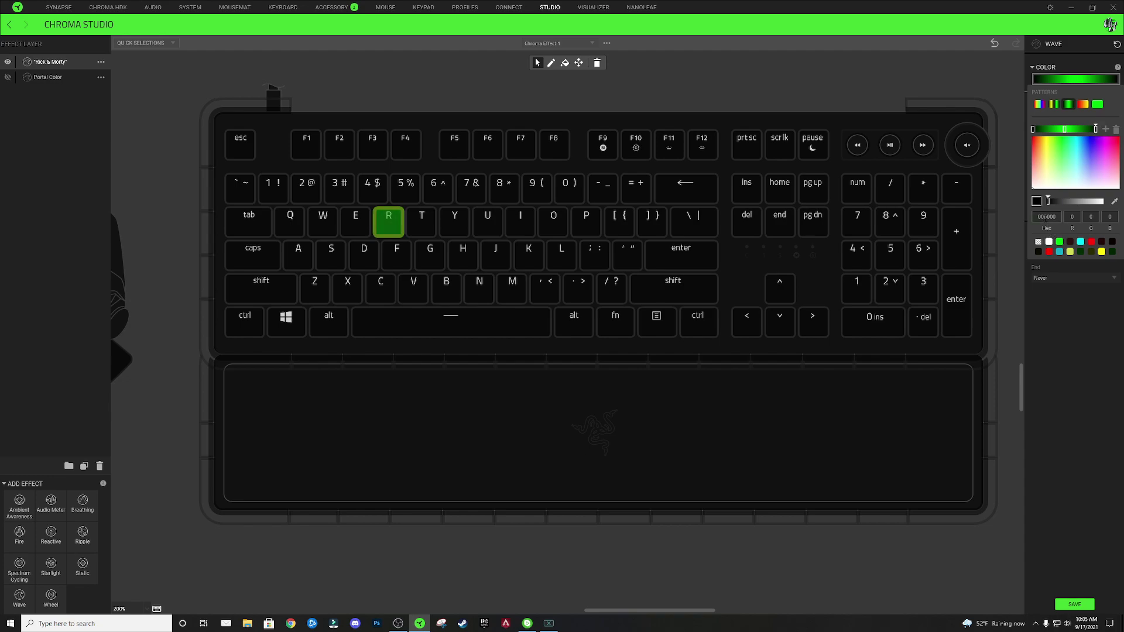
{"action": "left_click", "coordinate": [1040, 244]}
{"action": "left_click", "coordinate": [1065, 130]}
{"action": "left_click", "coordinate": [1101, 252]}
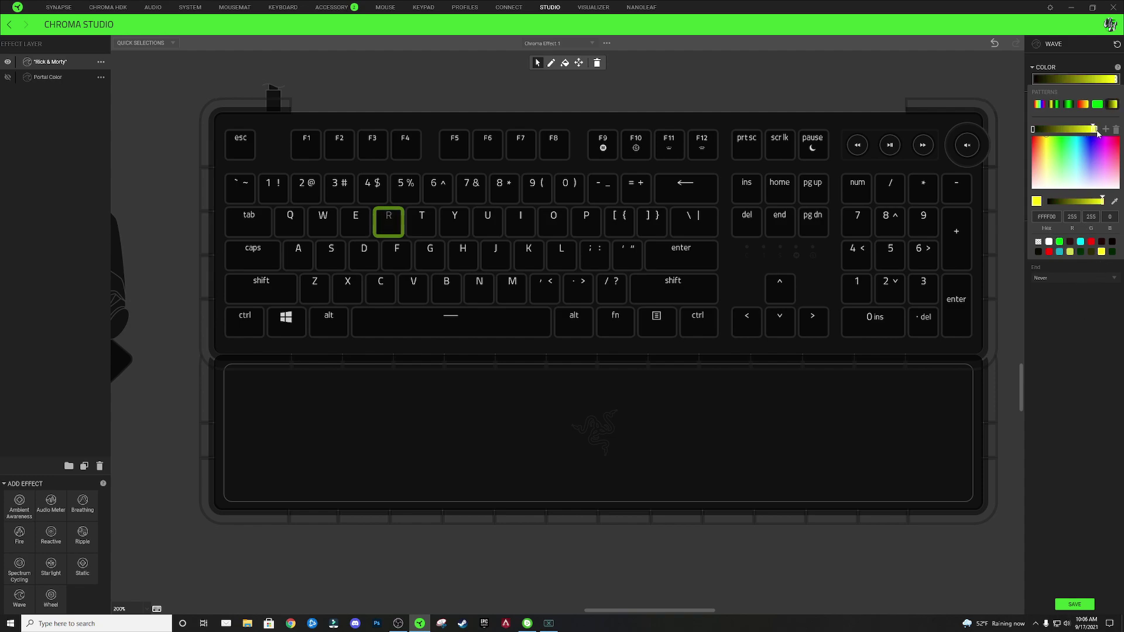
Make the gradient's black stop transparent and move it next to the yellow stops, leaving a narrow yellow band at the end.
{"action": "left_click", "coordinate": [1034, 129]}
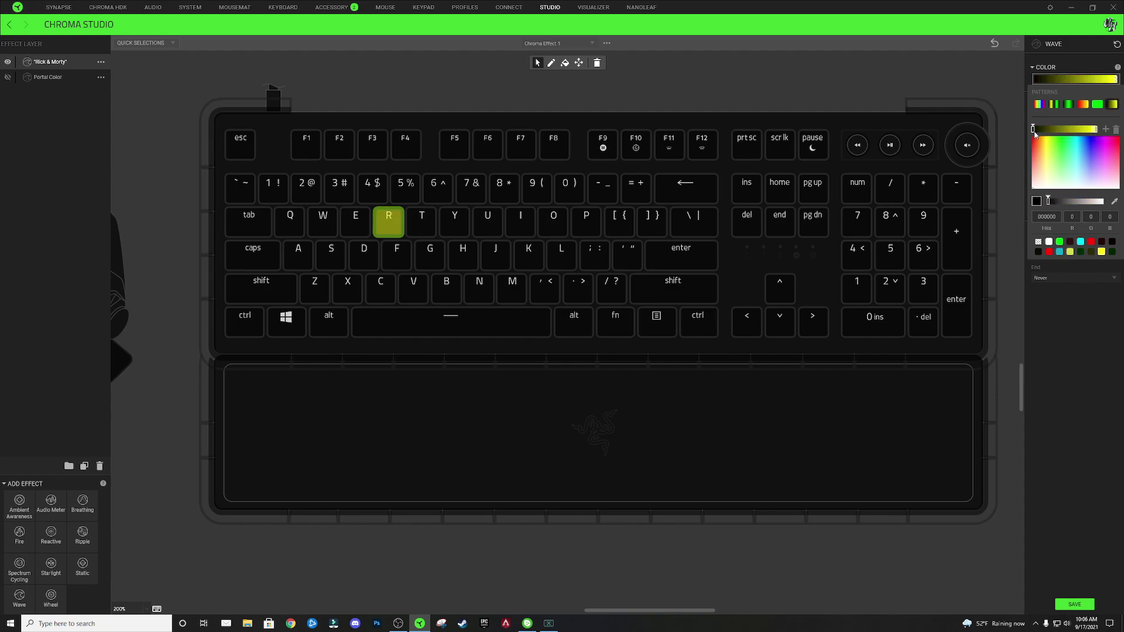
{"action": "left_click", "coordinate": [1038, 243]}
{"action": "left_click_drag", "start_coordinate": [1033, 129], "coordinate": [1092, 132]}
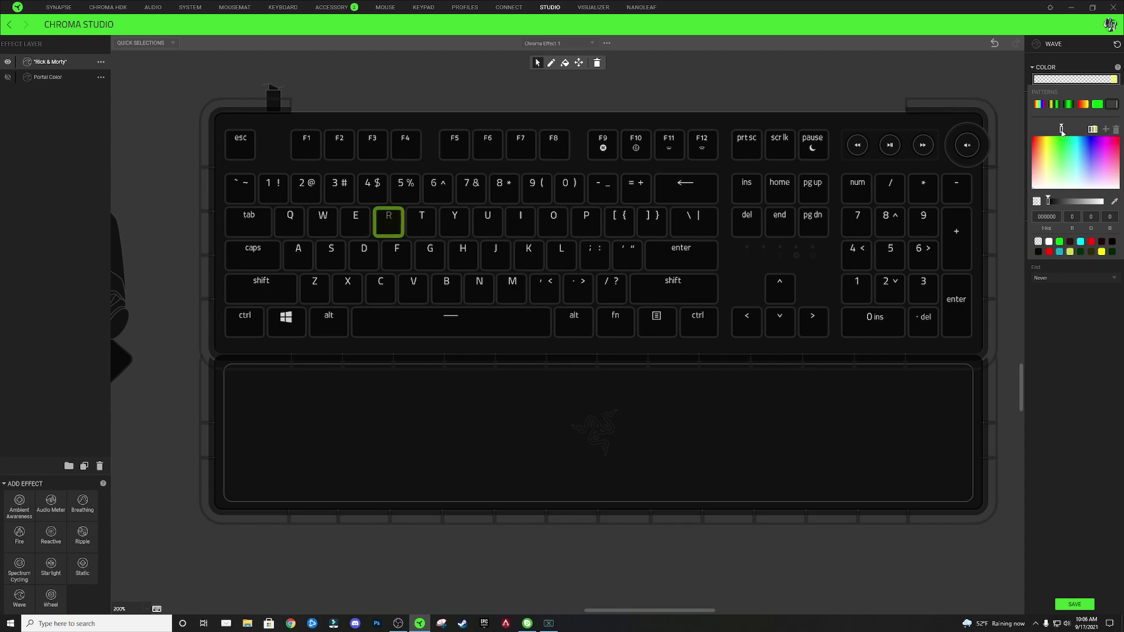
{"action": "left_click_drag", "start_coordinate": [1061, 132], "coordinate": [1090, 131]}
{"action": "left_click", "coordinate": [1094, 130]}
{"action": "left_click", "coordinate": [1092, 133]}
{"action": "left_click", "coordinate": [509, 201]}
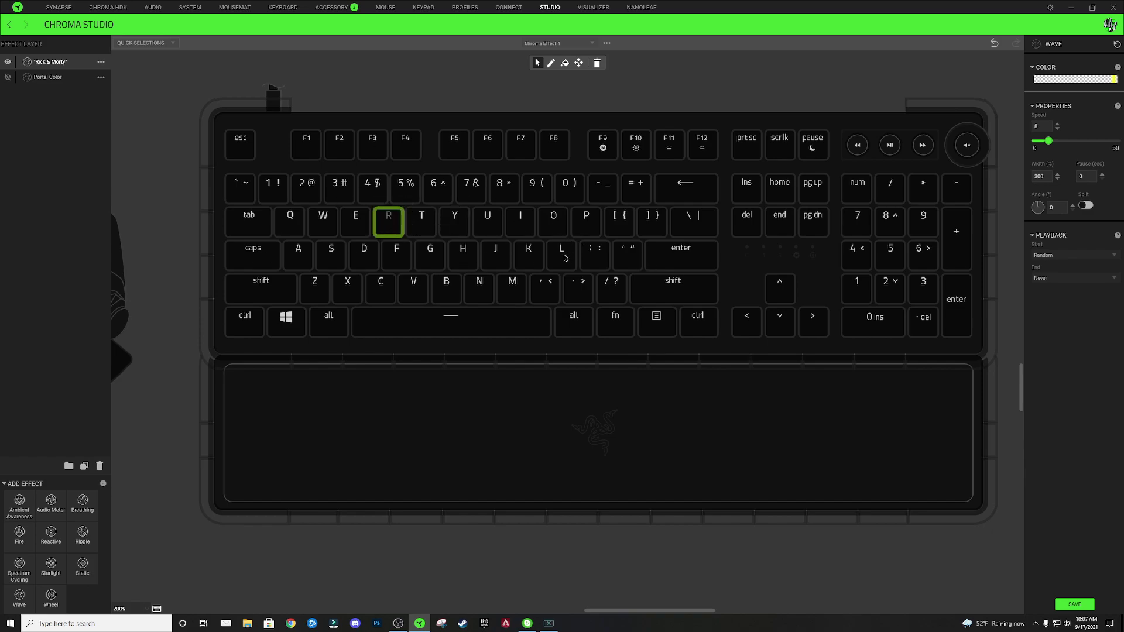
Add the I key to the wave and move its yellow FFFF00 band one gradient stop earlier, making the old yellow stop transparent.
{"action": "left_click", "coordinate": [524, 223]}
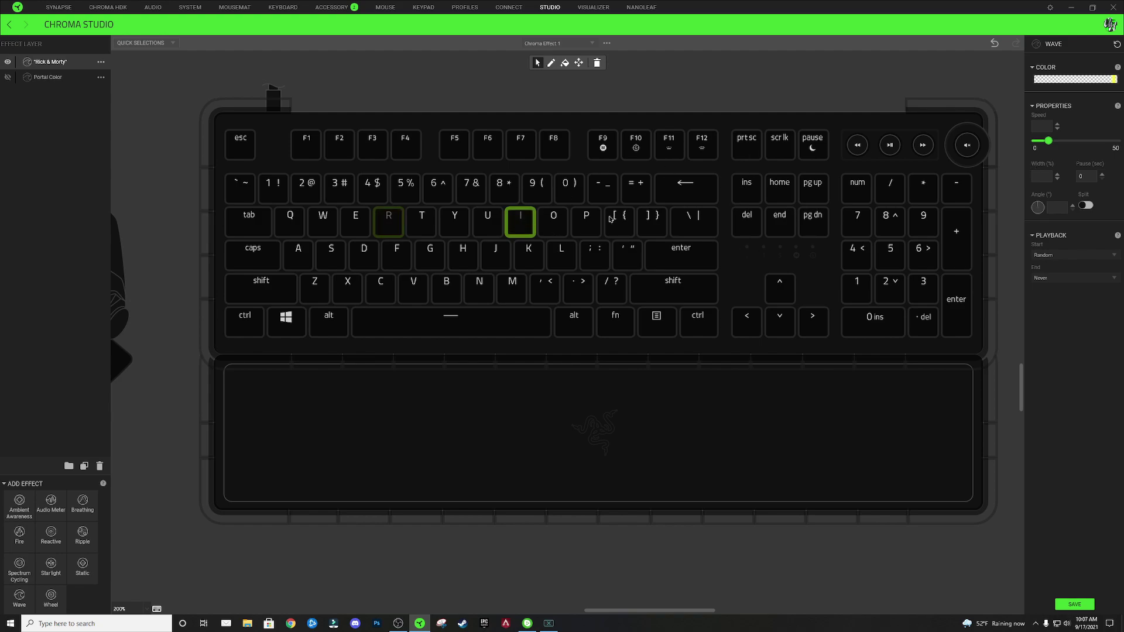
{"action": "left_click", "coordinate": [1069, 82]}
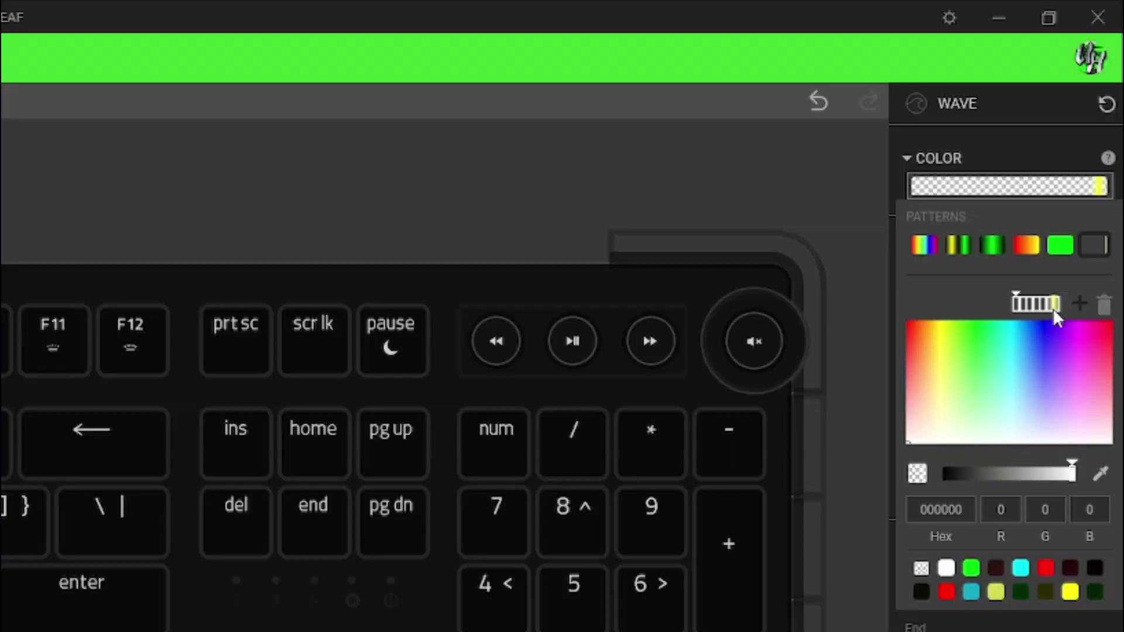
{"action": "left_click", "coordinate": [1095, 130]}
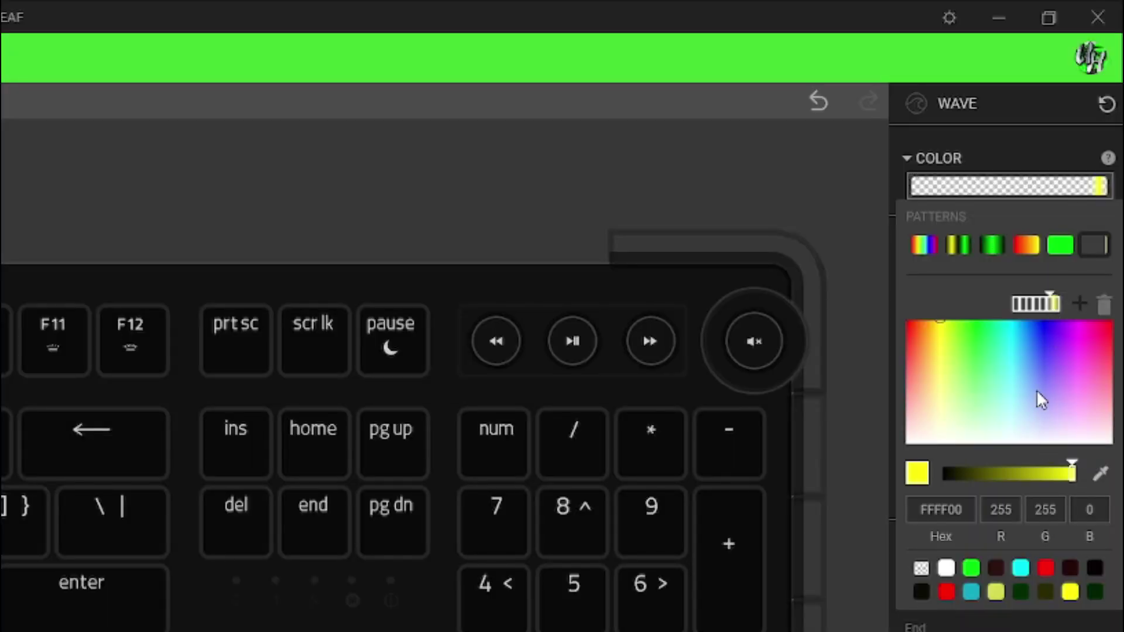
{"action": "left_click", "coordinate": [924, 570]}
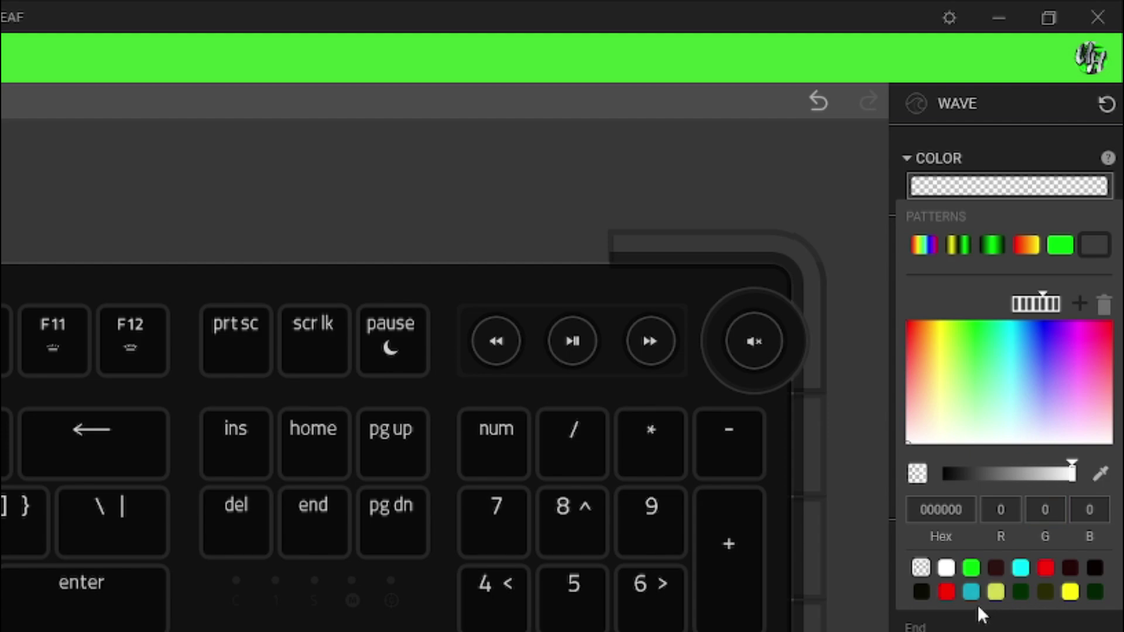
{"action": "left_click", "coordinate": [1067, 593]}
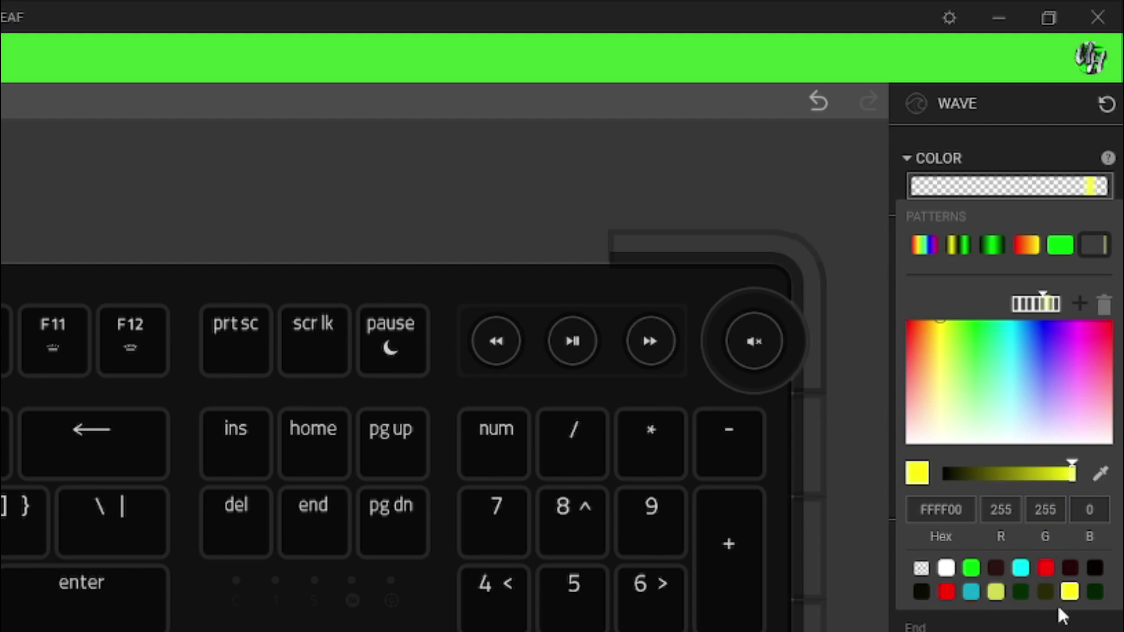
Delete the last stop of the I key's gradient and add a transparent stop directly before the remaining row of stops.
{"action": "left_click", "coordinate": [1105, 306]}
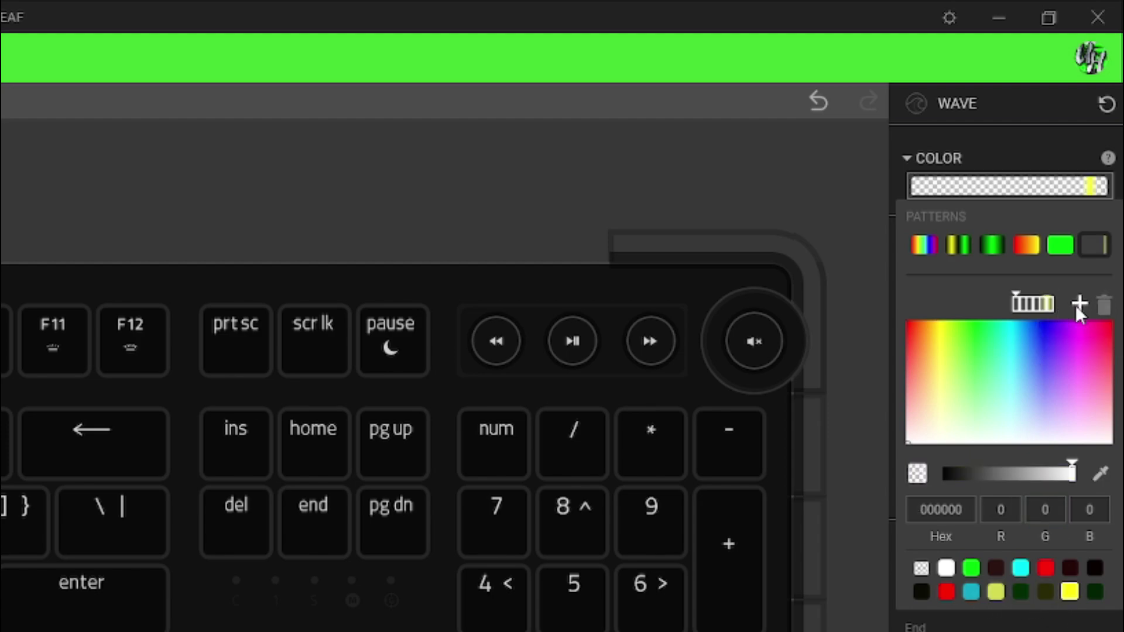
{"action": "left_click", "coordinate": [1081, 307]}
{"action": "left_click_drag", "start_coordinate": [961, 302], "coordinate": [1016, 322]}
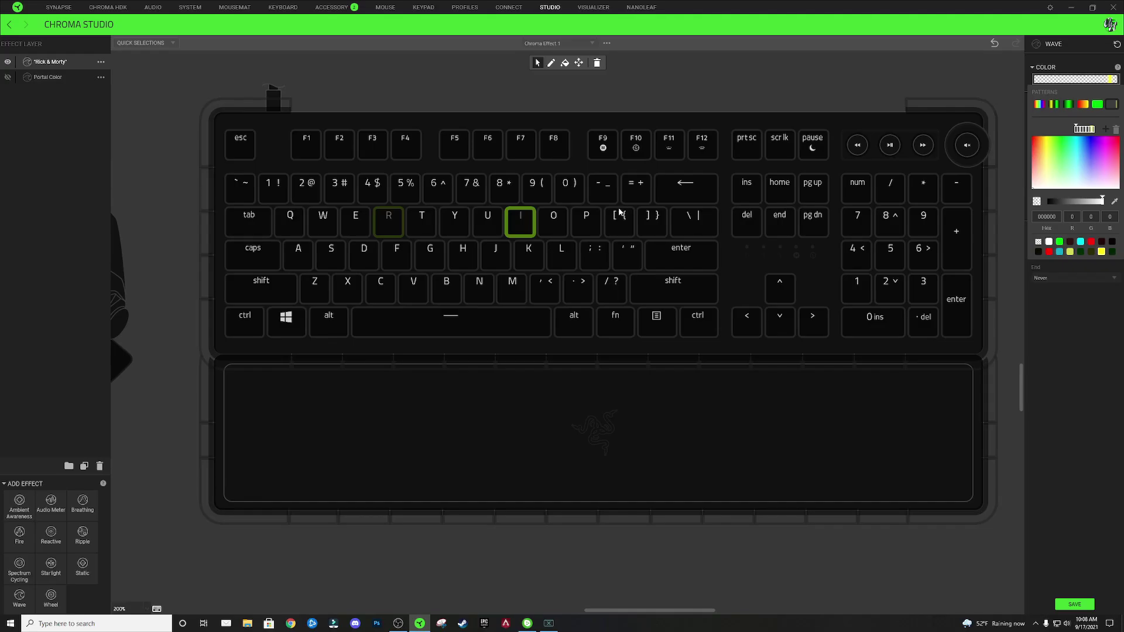
Add the C key to the wave and shift its yellow band one stop earlier, turning the previous yellow stop transparent.
{"action": "left_click", "coordinate": [388, 287]}
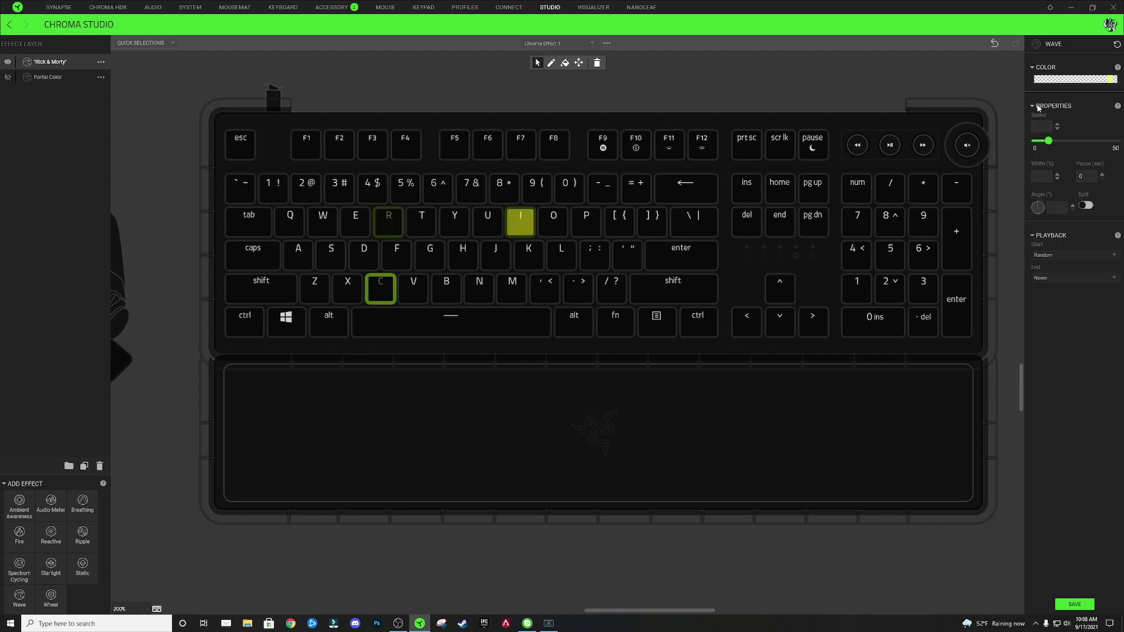
{"action": "left_click", "coordinate": [1094, 79]}
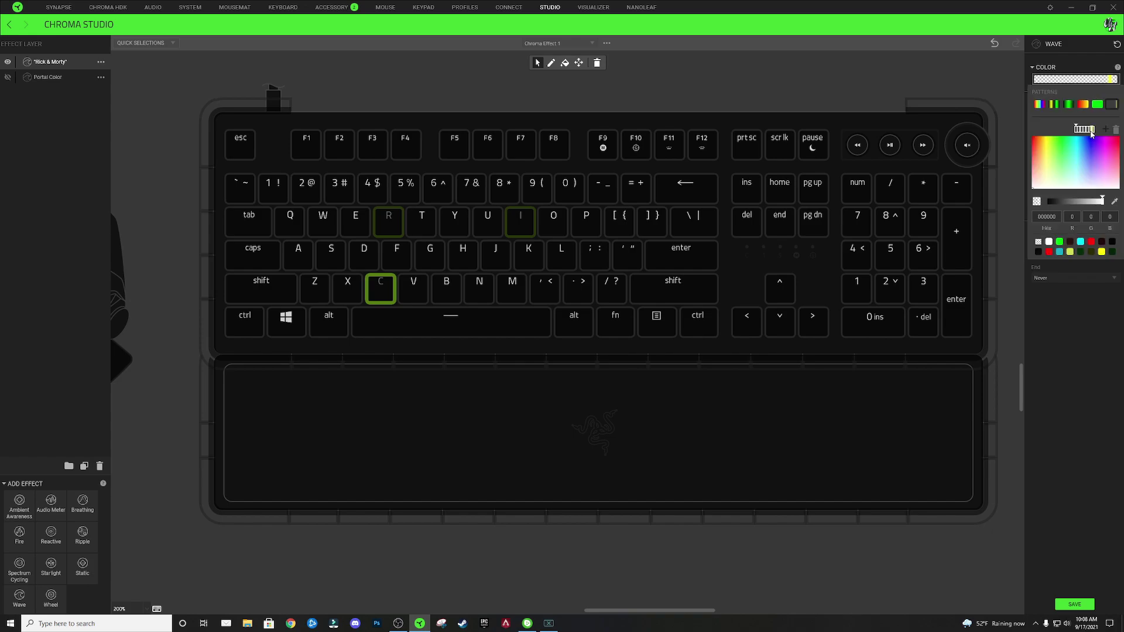
{"action": "left_click", "coordinate": [1092, 129]}
{"action": "left_click", "coordinate": [1038, 241]}
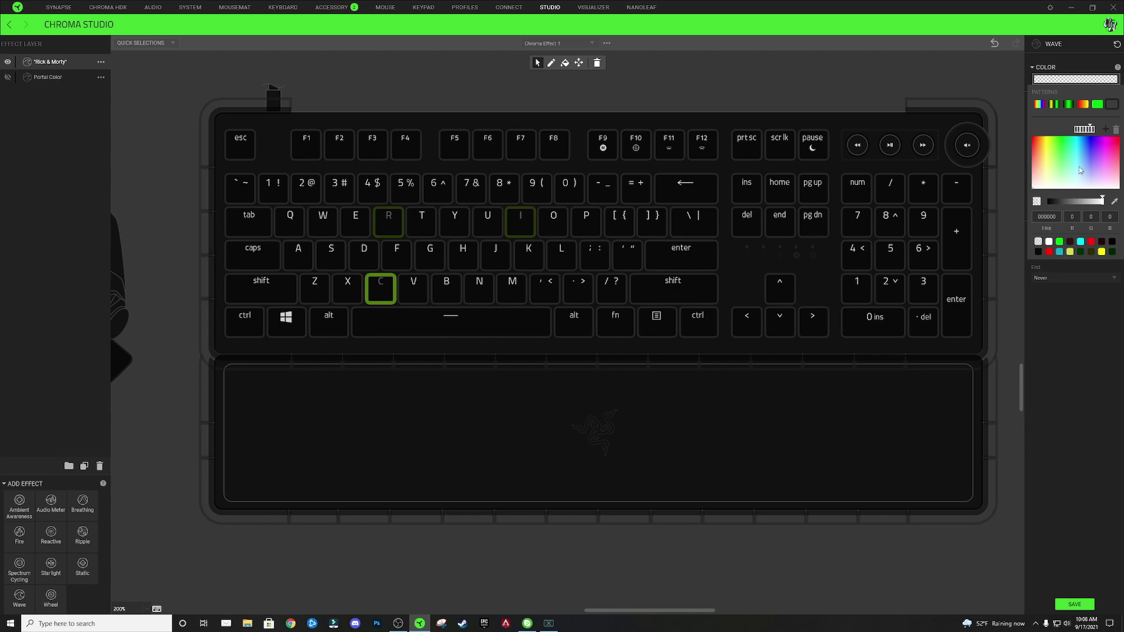
{"action": "left_click", "coordinate": [1101, 251]}
{"action": "left_click", "coordinate": [1093, 130]}
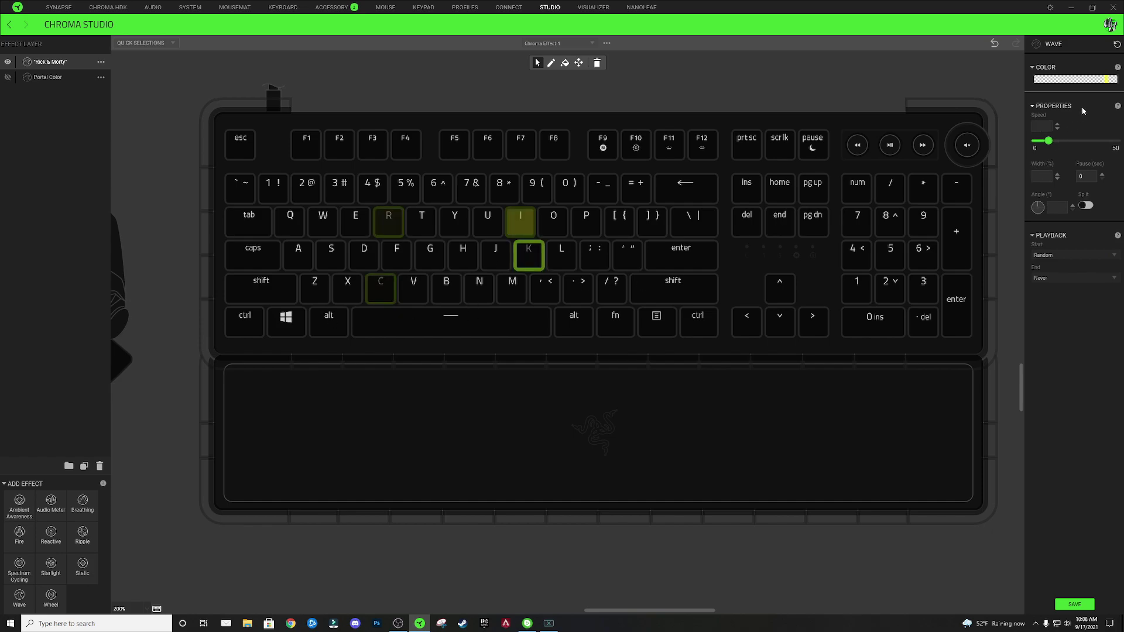
Shift the K key's yellow gradient band one stop earlier and make its former yellow stop transparent.
{"action": "left_click", "coordinate": [1087, 79]}
{"action": "left_click", "coordinate": [1088, 129]}
{"action": "left_click", "coordinate": [1039, 241]}
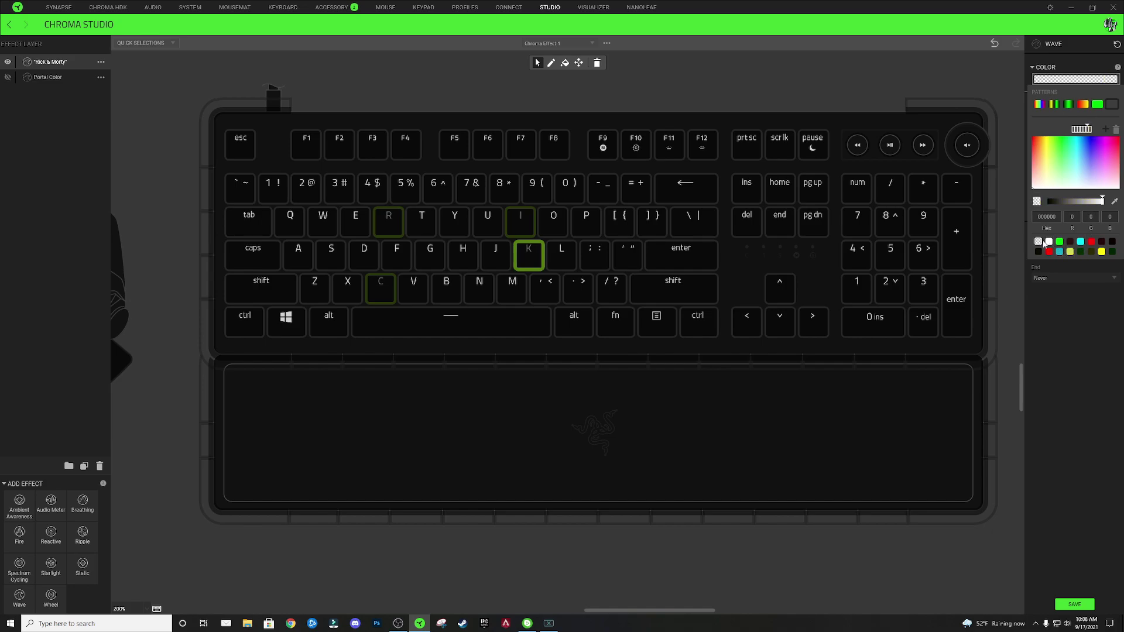
{"action": "left_click", "coordinate": [1102, 252]}
{"action": "left_click", "coordinate": [1009, 117]}
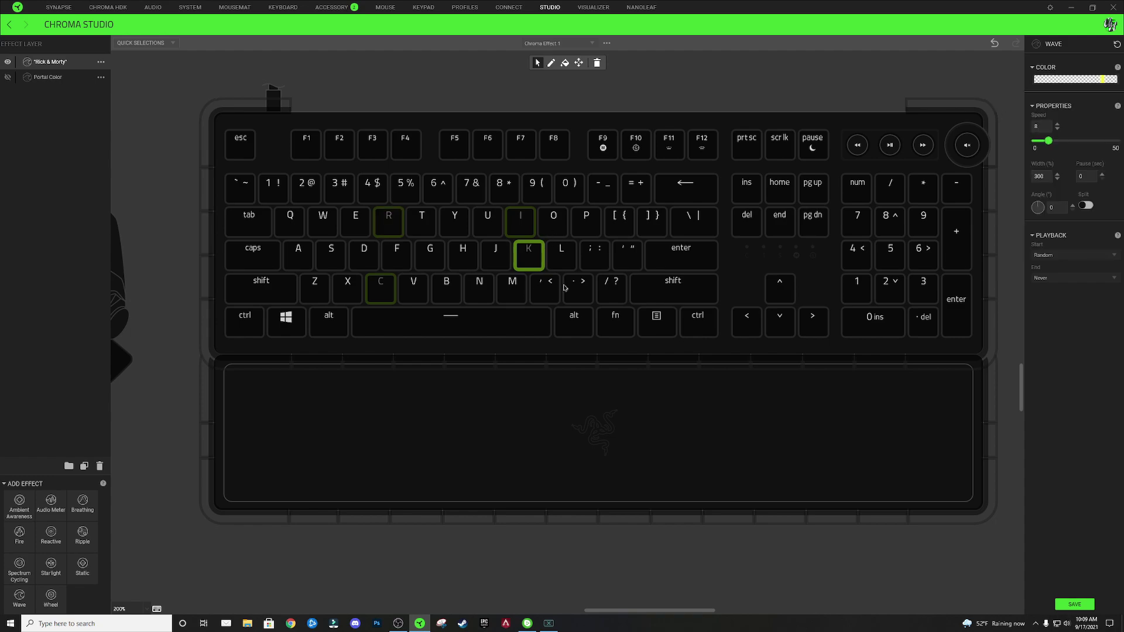
Add the 7 key to the wave and color the gradient stop just before its yellow band yellow FFFF00.
{"action": "left_click", "coordinate": [479, 185]}
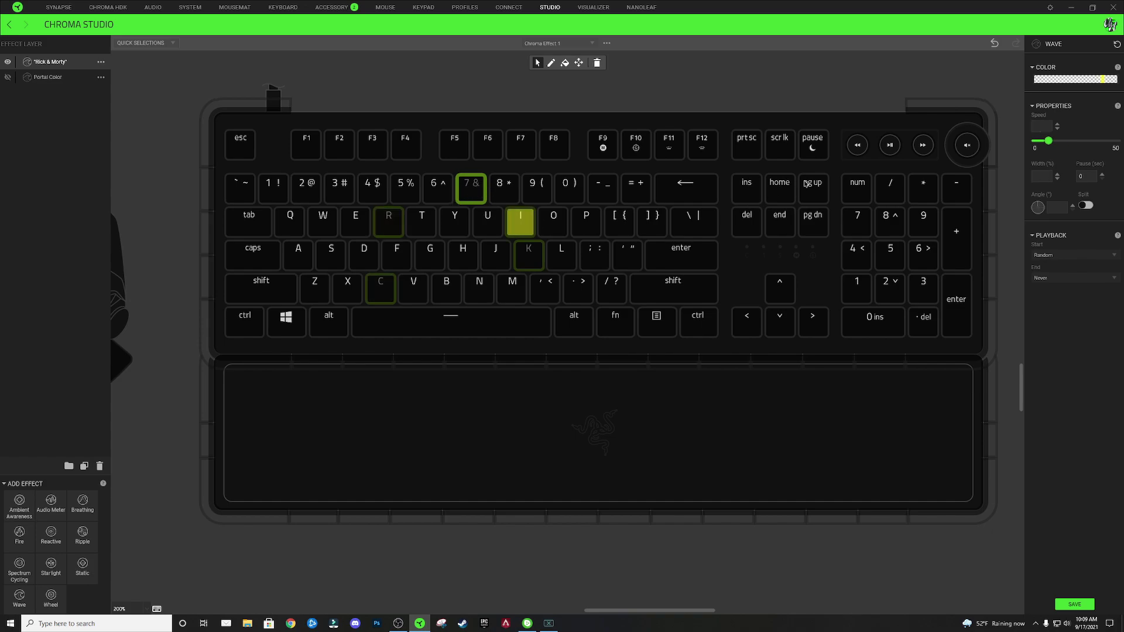
{"action": "left_click", "coordinate": [1110, 81]}
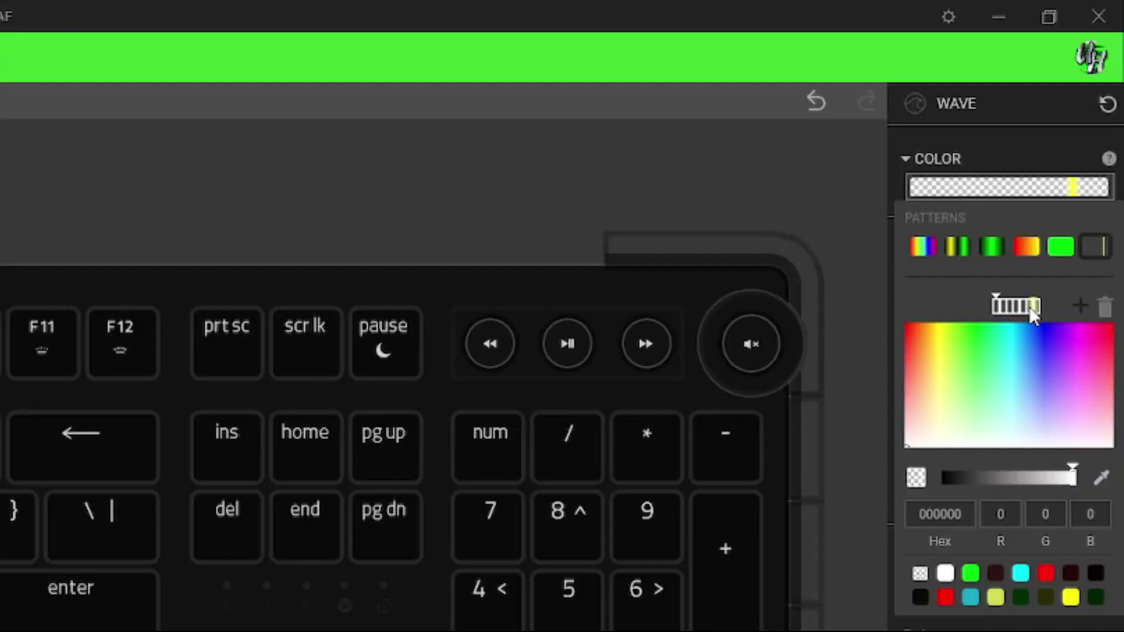
{"action": "left_click", "coordinate": [1030, 310]}
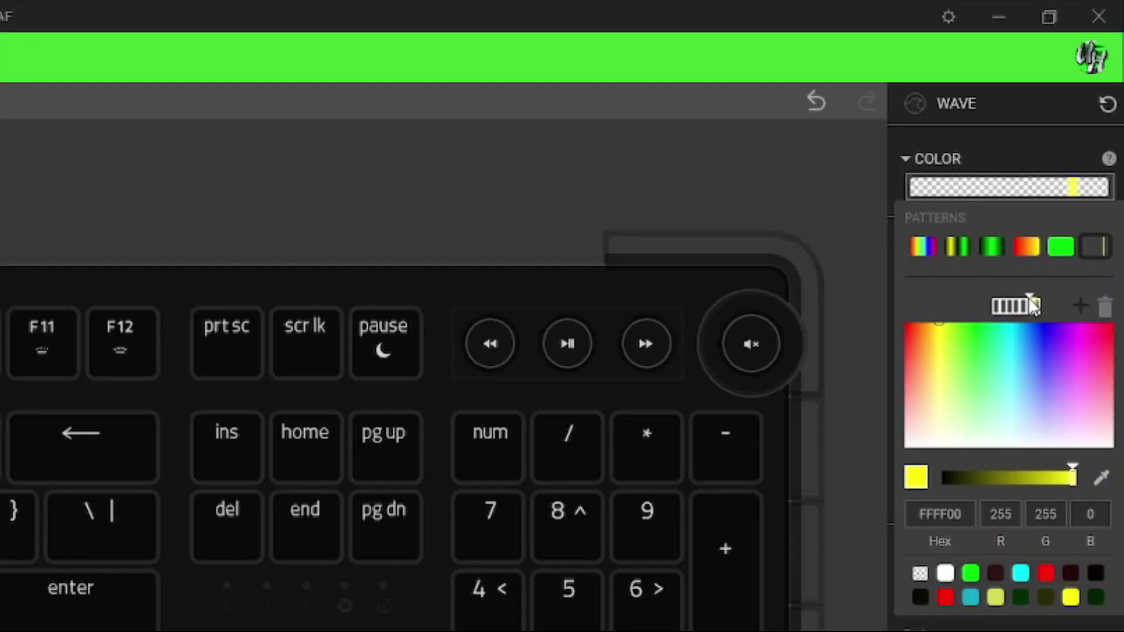
{"action": "left_click", "coordinate": [1022, 306]}
{"action": "left_click", "coordinate": [1028, 307]}
{"action": "left_click", "coordinate": [1026, 308]}
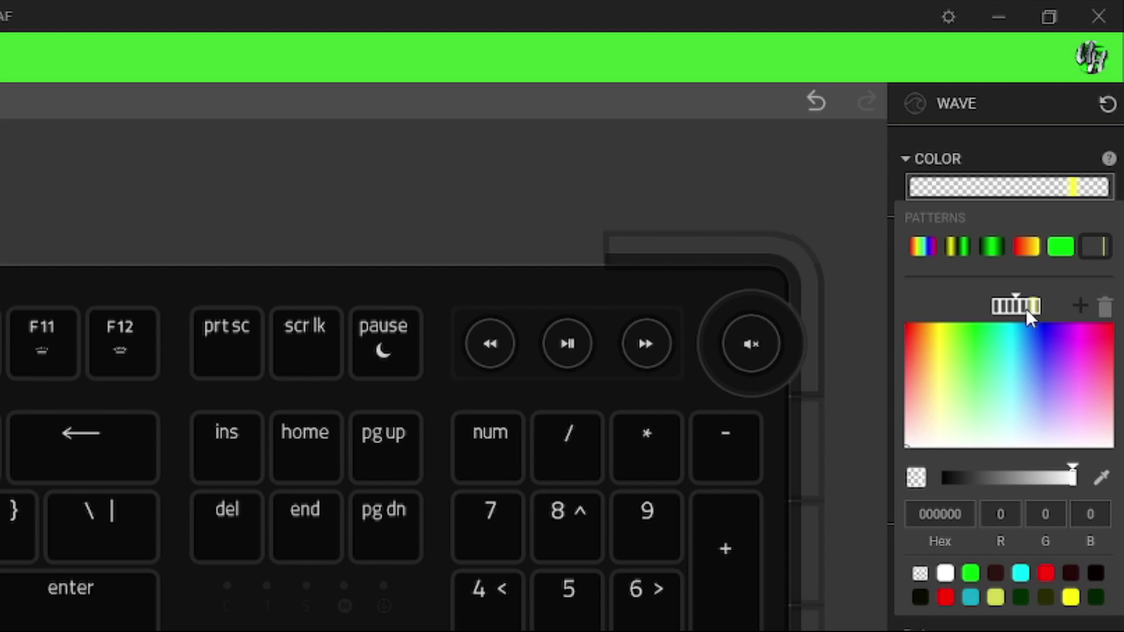
{"action": "left_click", "coordinate": [1031, 309]}
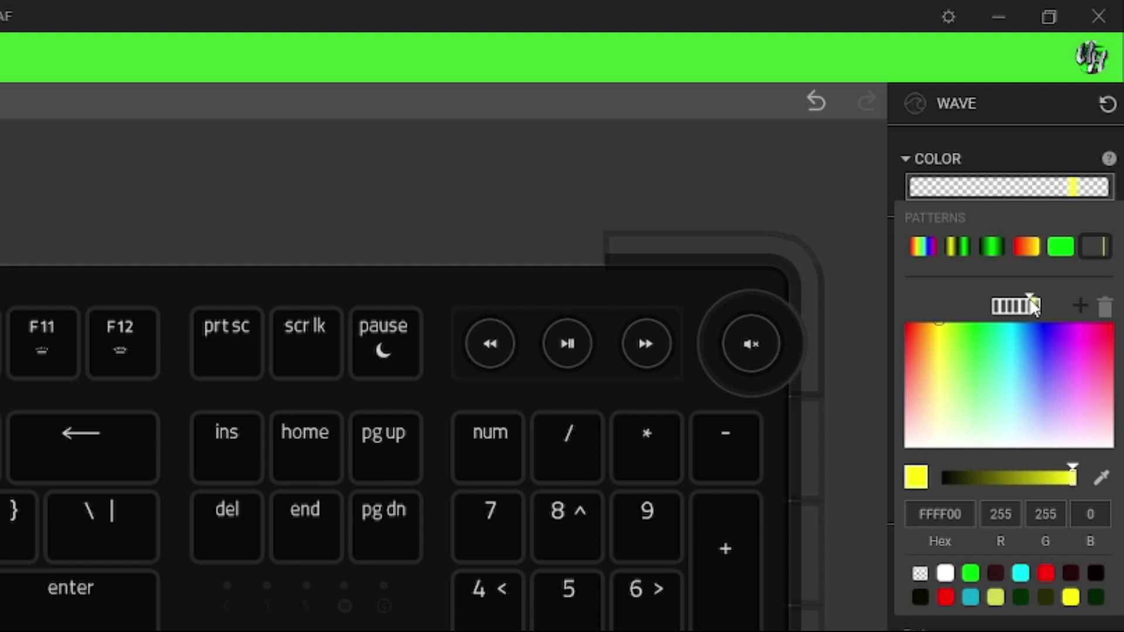
{"action": "left_click", "coordinate": [1023, 307]}
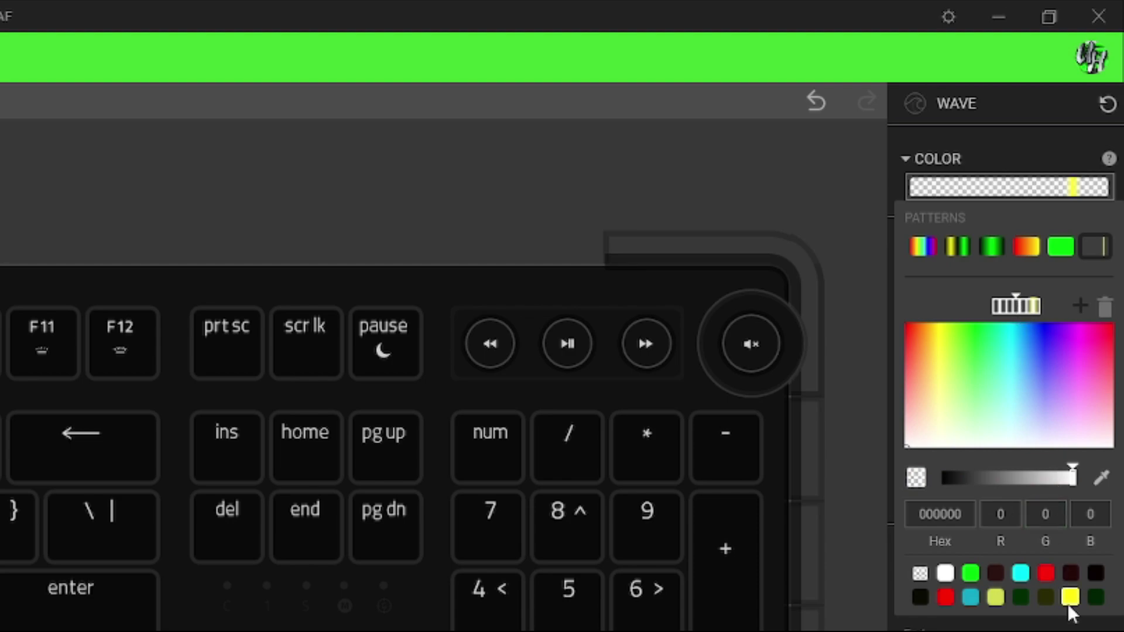
{"action": "left_click", "coordinate": [1069, 607]}
Delete the 7 key's old yellow gradient stop and the transparent stop at the end of the row.
{"action": "left_click", "coordinate": [1031, 309]}
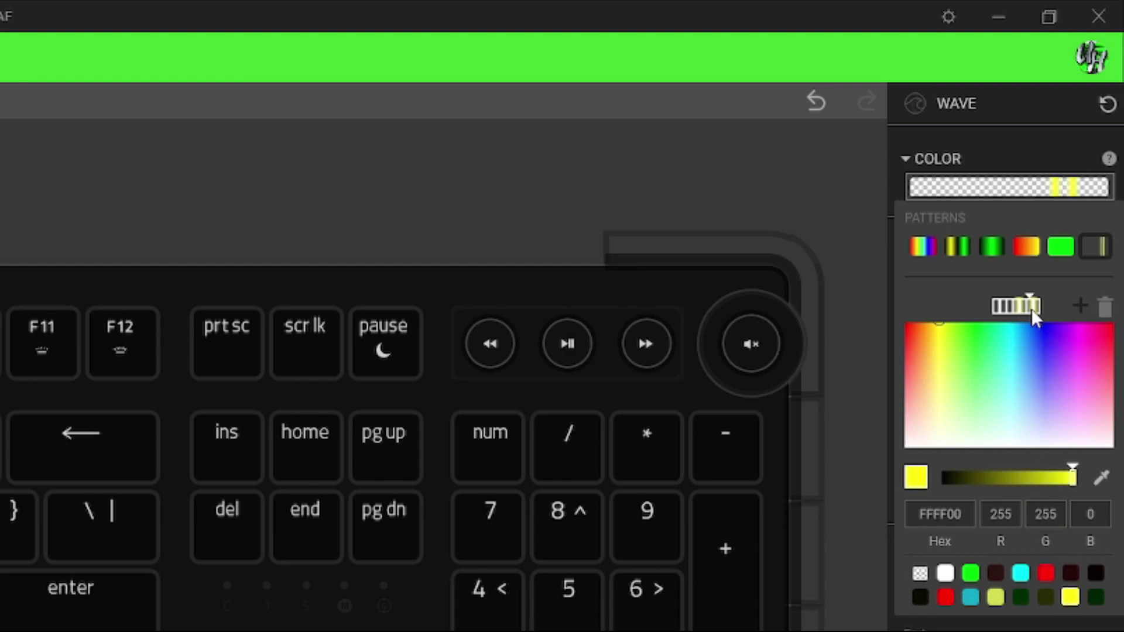
{"action": "left_click", "coordinate": [1105, 309]}
{"action": "left_click", "coordinate": [1036, 306]}
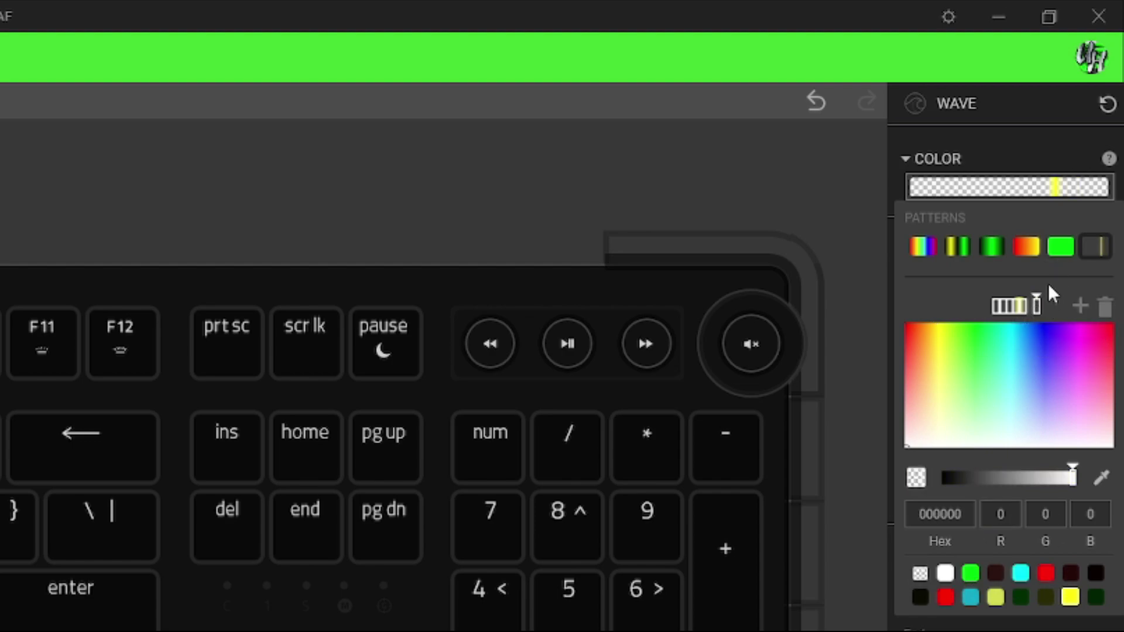
{"action": "left_click", "coordinate": [1105, 307]}
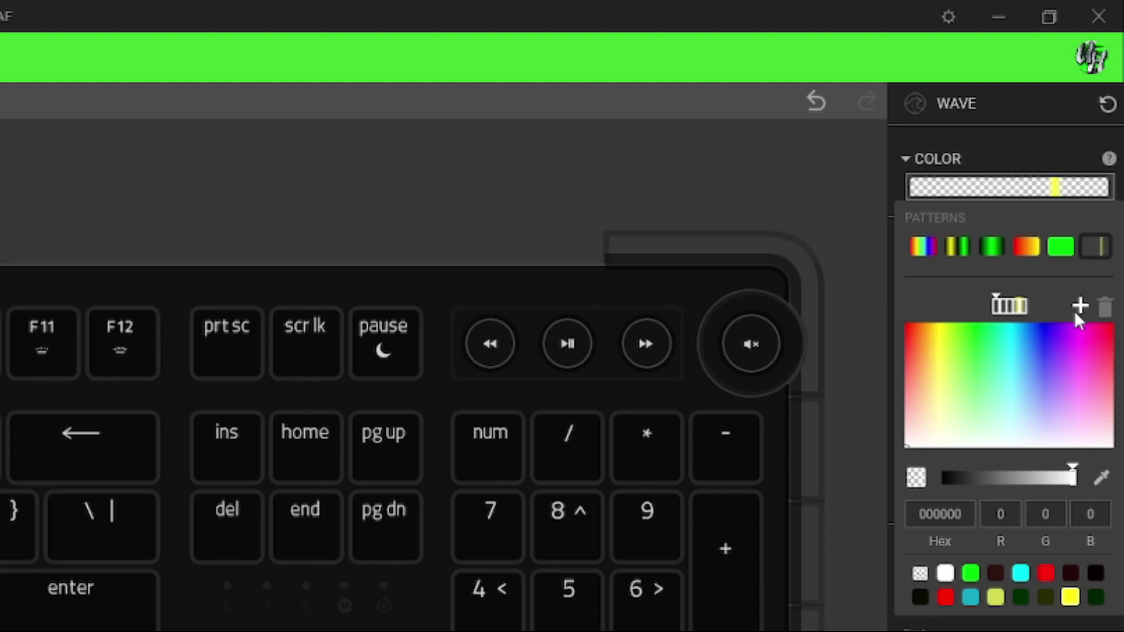
Add transparent stops to the 7 key's gradient, place them directly before the existing row, and close the color editor.
{"action": "left_click", "coordinate": [1081, 307]}
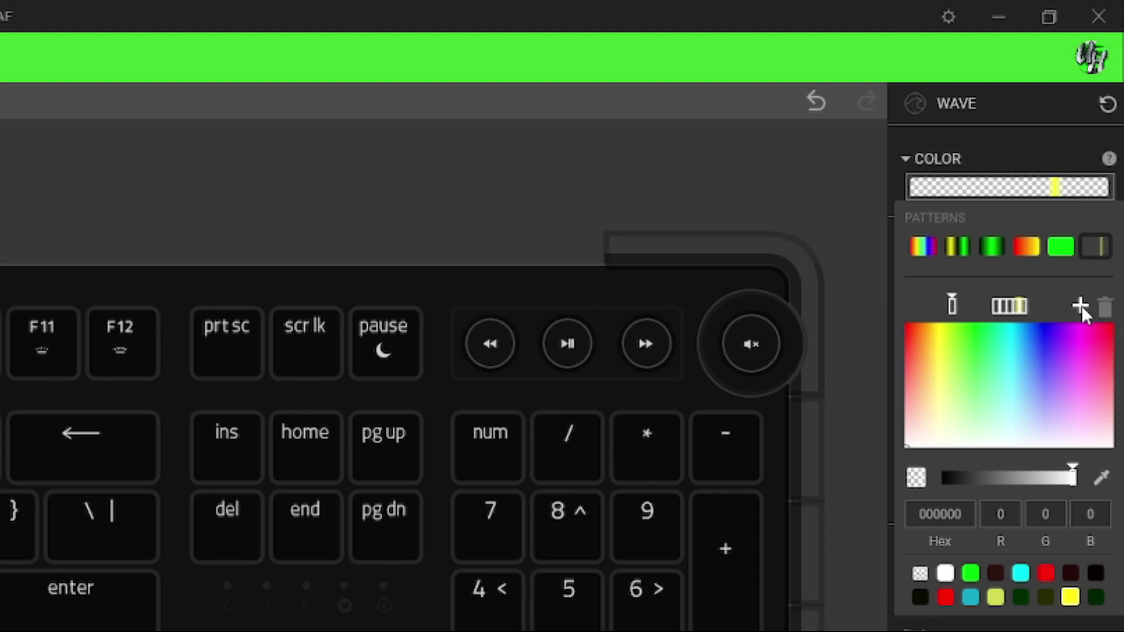
{"action": "left_click", "coordinate": [988, 304]}
{"action": "left_click_drag", "start_coordinate": [953, 305], "coordinate": [1014, 367]}
{"action": "left_click", "coordinate": [473, 191]}
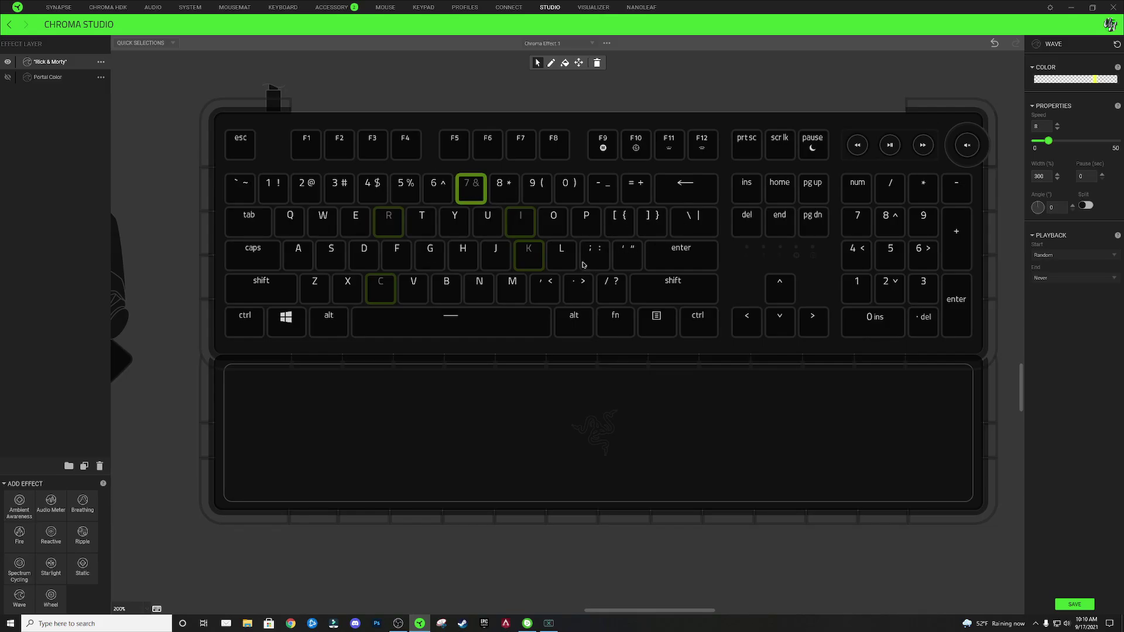
Add the M key to the wave and color the gradient stop just before its yellow band yellow FFFF00.
{"action": "left_click", "coordinate": [498, 297]}
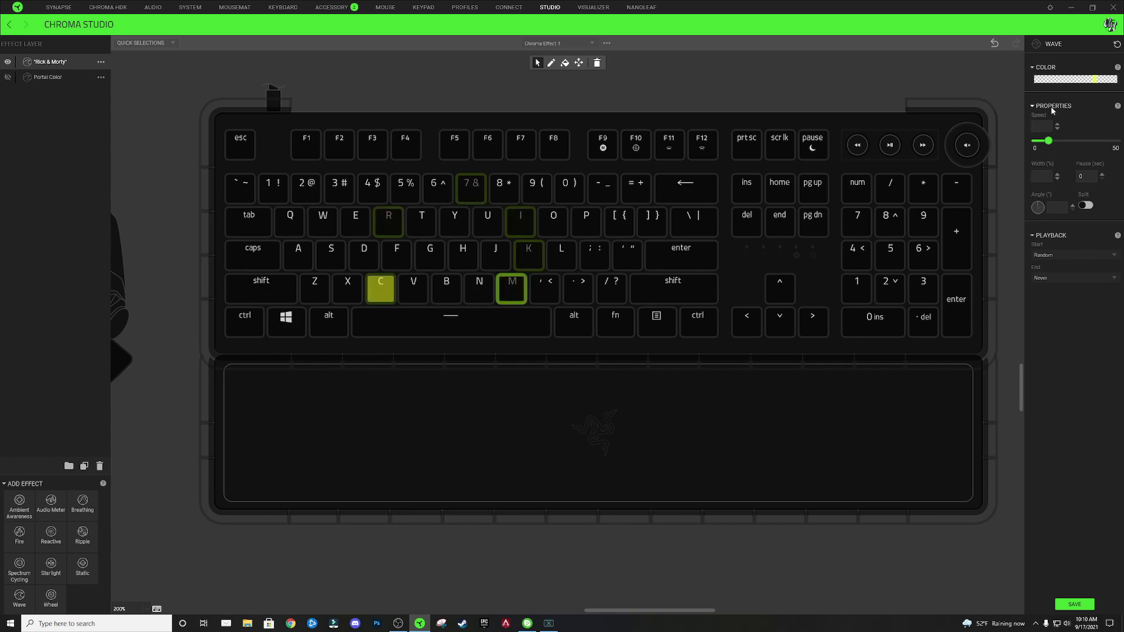
{"action": "left_click", "coordinate": [1071, 79]}
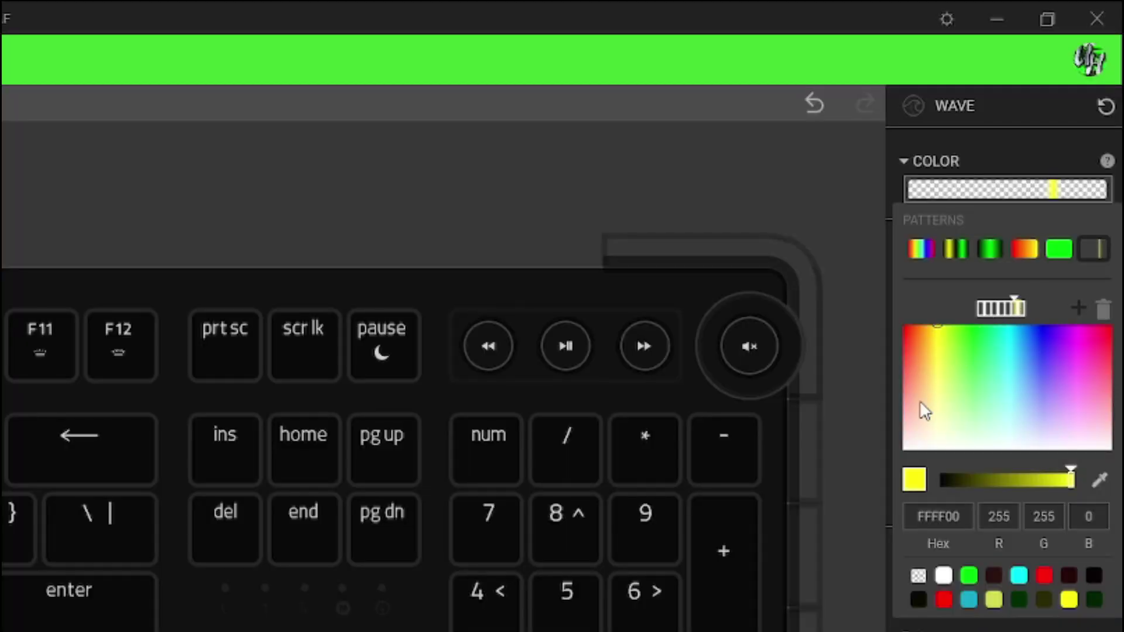
{"action": "left_click", "coordinate": [1008, 308]}
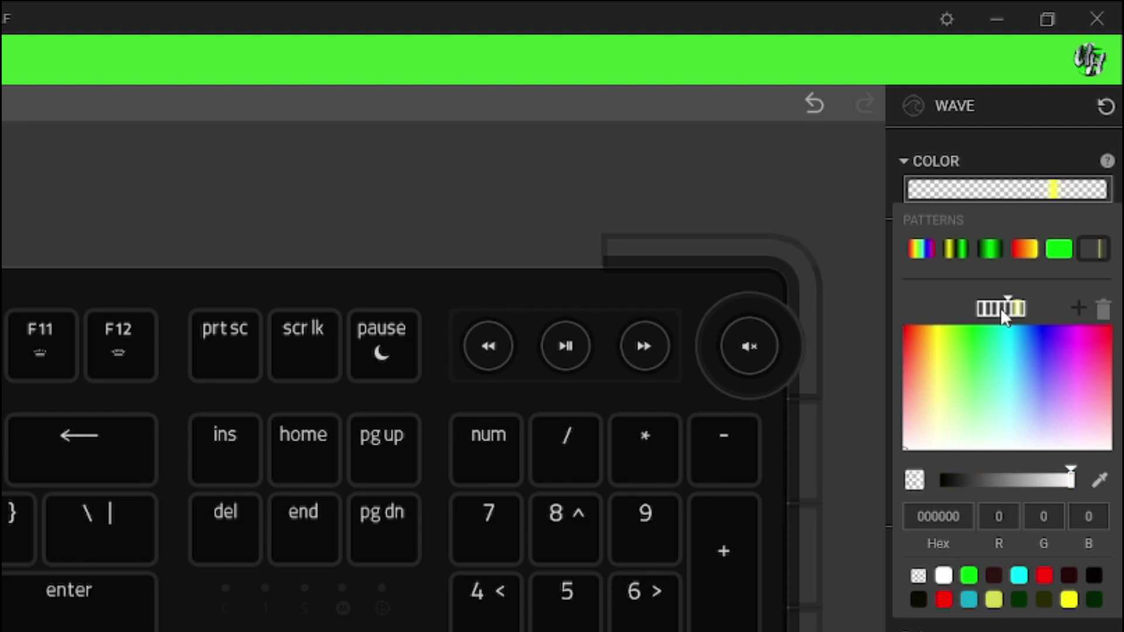
{"action": "left_click", "coordinate": [1068, 598]}
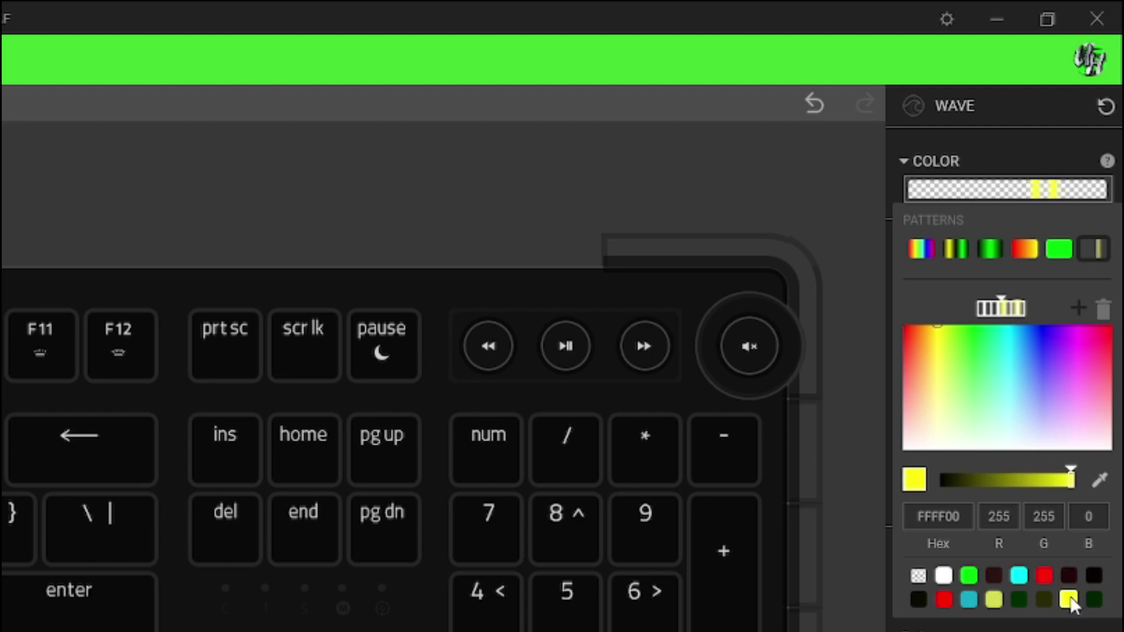
Delete the M key's trailing transparent stop and its old yellow gradient stop.
{"action": "left_click", "coordinate": [1022, 309]}
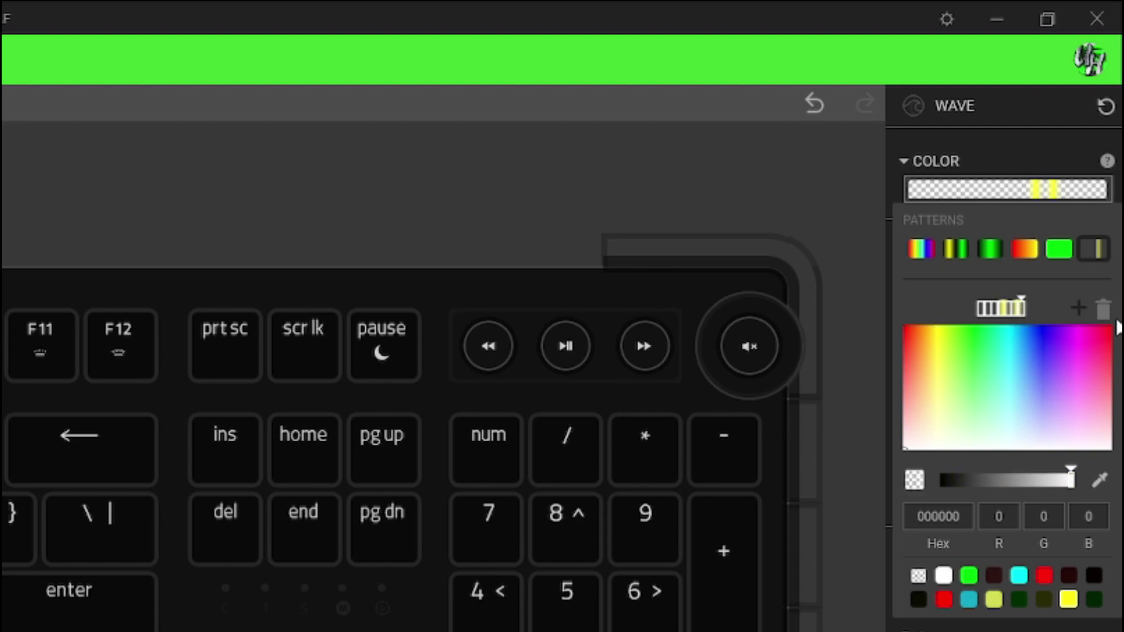
{"action": "left_click", "coordinate": [1103, 309]}
{"action": "left_click", "coordinate": [1017, 310]}
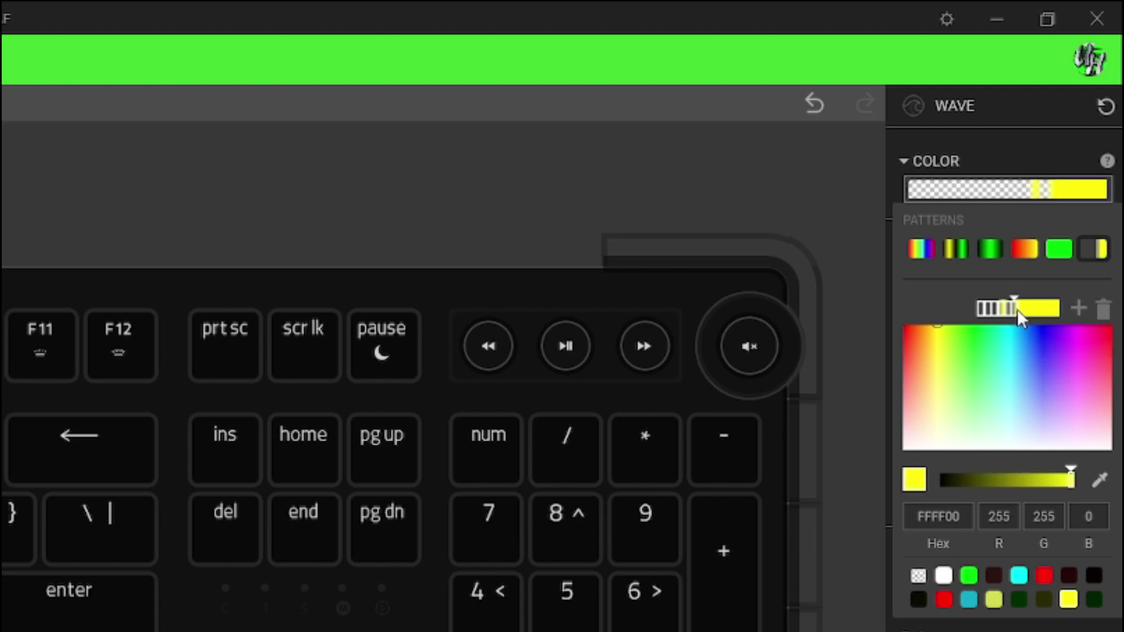
{"action": "left_click", "coordinate": [1103, 311]}
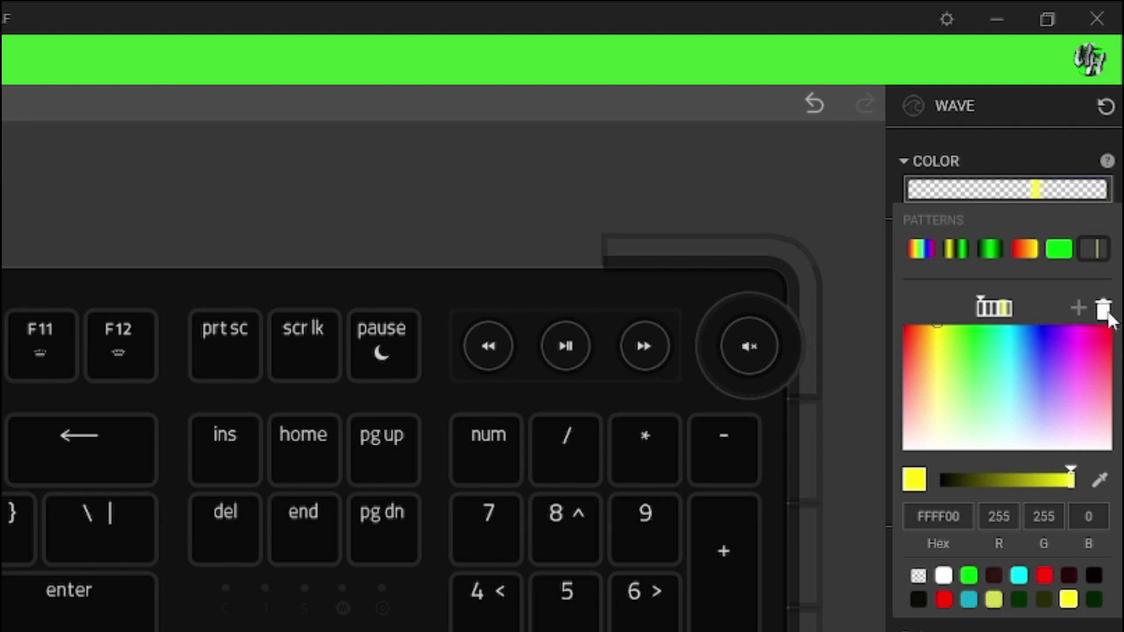
Add transparent stops to the M key's gradient and line them up directly before the remaining stops.
{"action": "left_click", "coordinate": [1079, 312]}
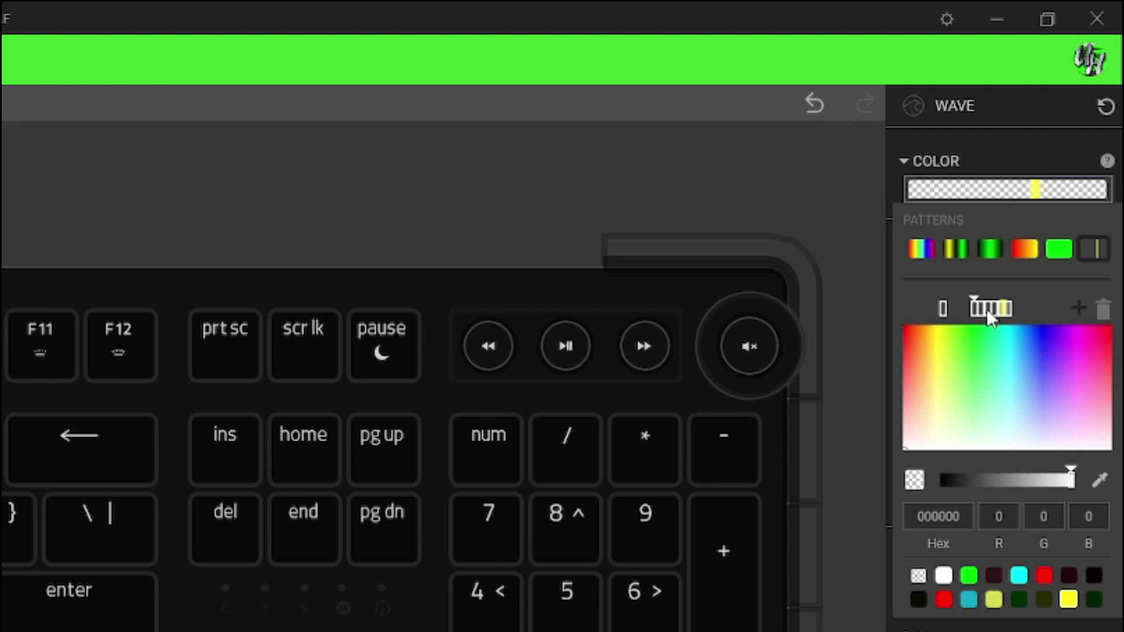
{"action": "left_click_drag", "start_coordinate": [943, 311], "coordinate": [976, 320]}
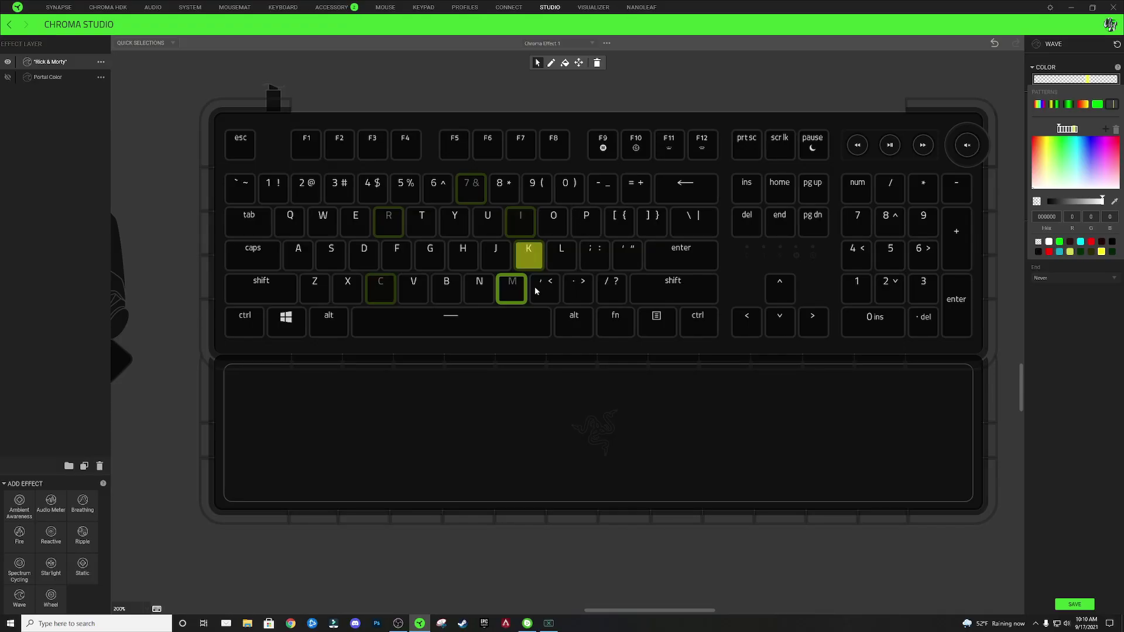
{"action": "left_click", "coordinate": [522, 293]}
Add the O key to the wave and color the gradient stop just before its yellow band yellow FFFF00.
{"action": "left_click", "coordinate": [551, 227]}
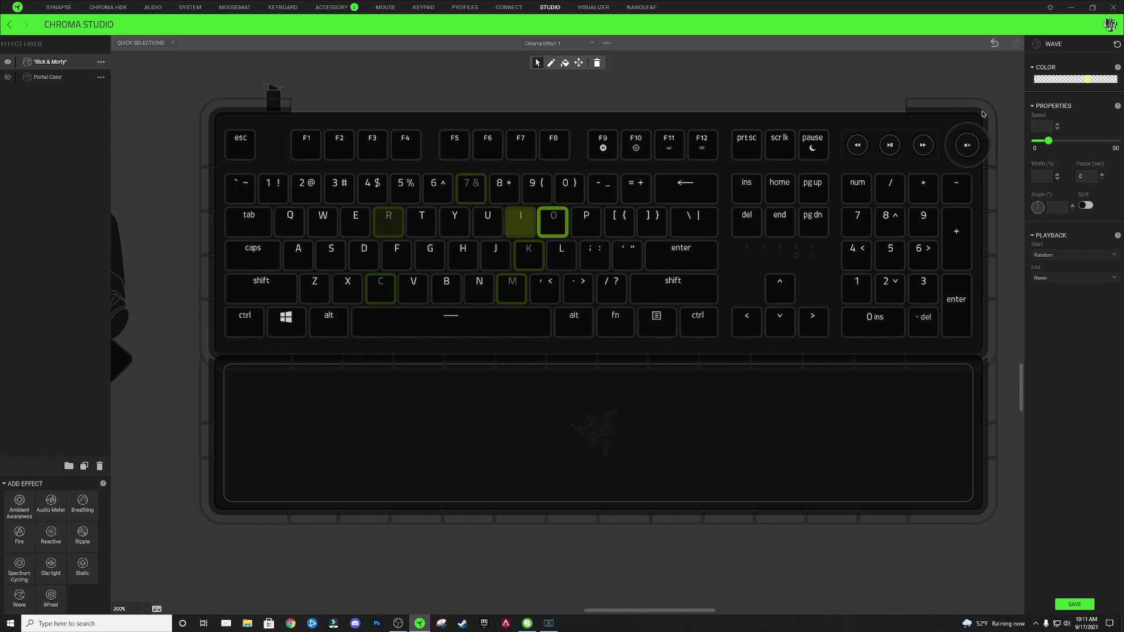
{"action": "left_click", "coordinate": [1075, 79]}
{"action": "left_click", "coordinate": [1076, 129]}
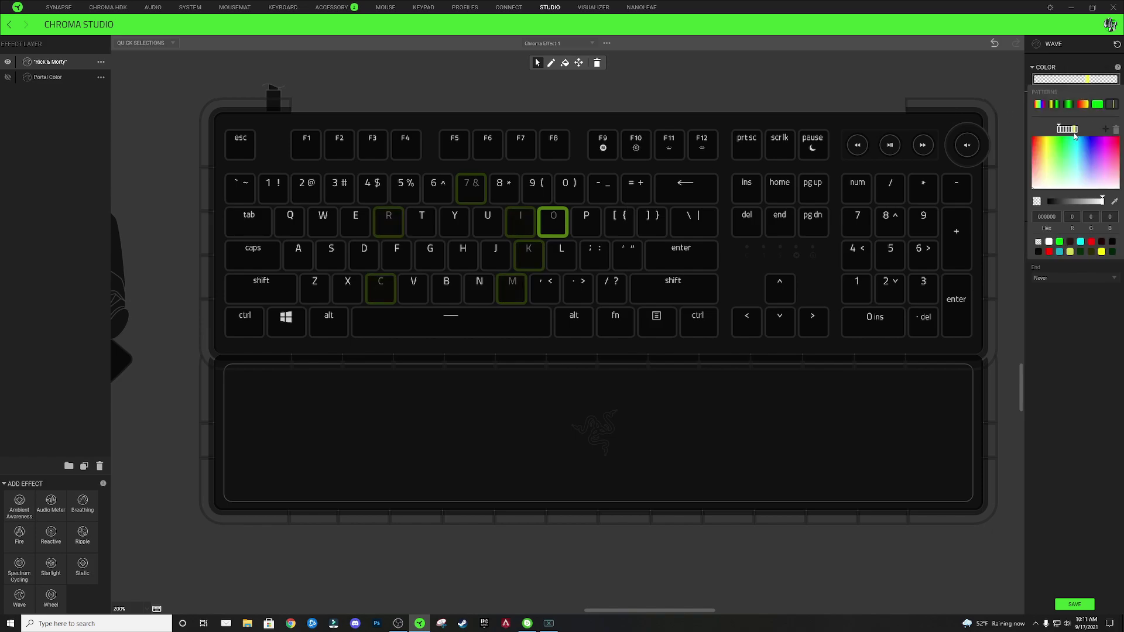
{"action": "left_click", "coordinate": [1071, 130]}
{"action": "left_click", "coordinate": [1101, 252]}
{"action": "left_click", "coordinate": [401, 217]}
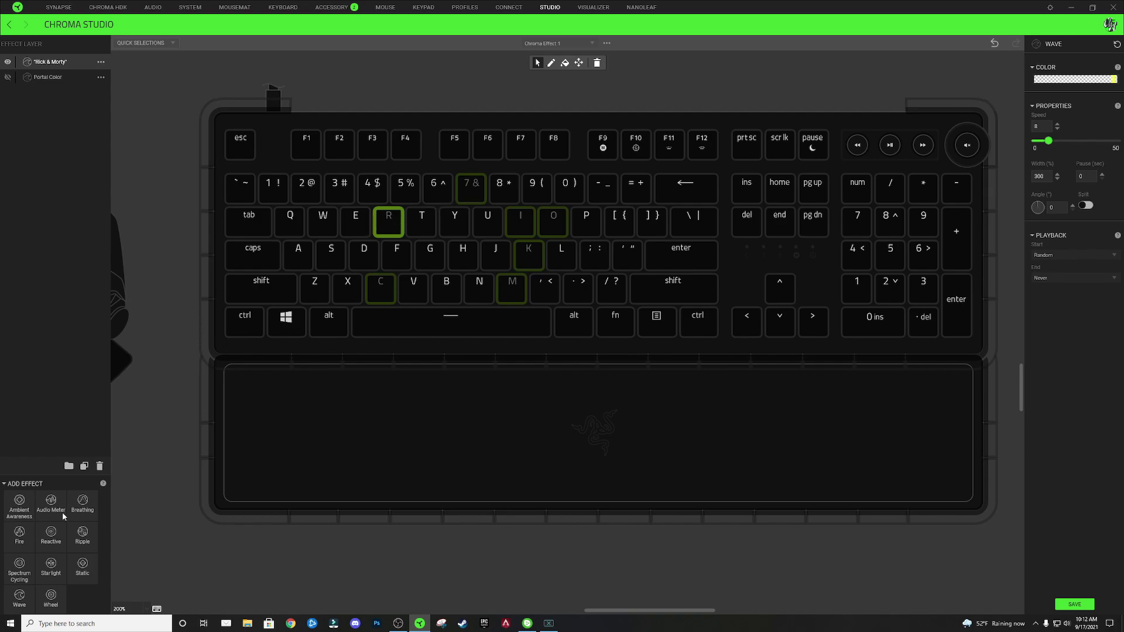
Add a second Wave effect layer for the letters and name it "Rick & Morty" 2.
{"action": "left_click", "coordinate": [19, 601]}
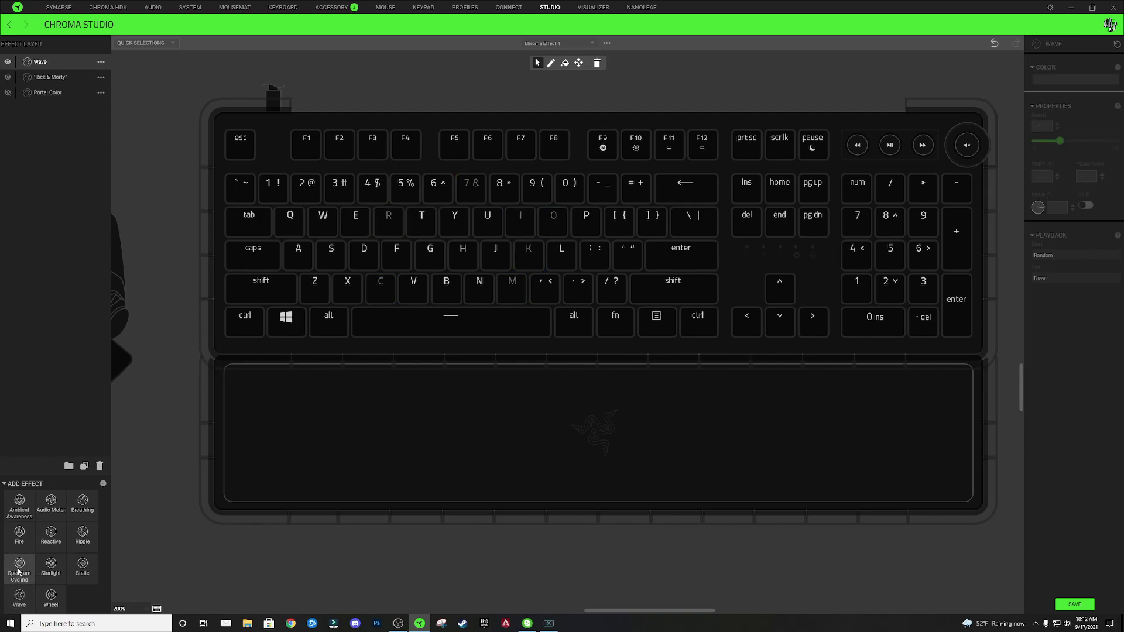
{"action": "double_click", "coordinate": [44, 66]}
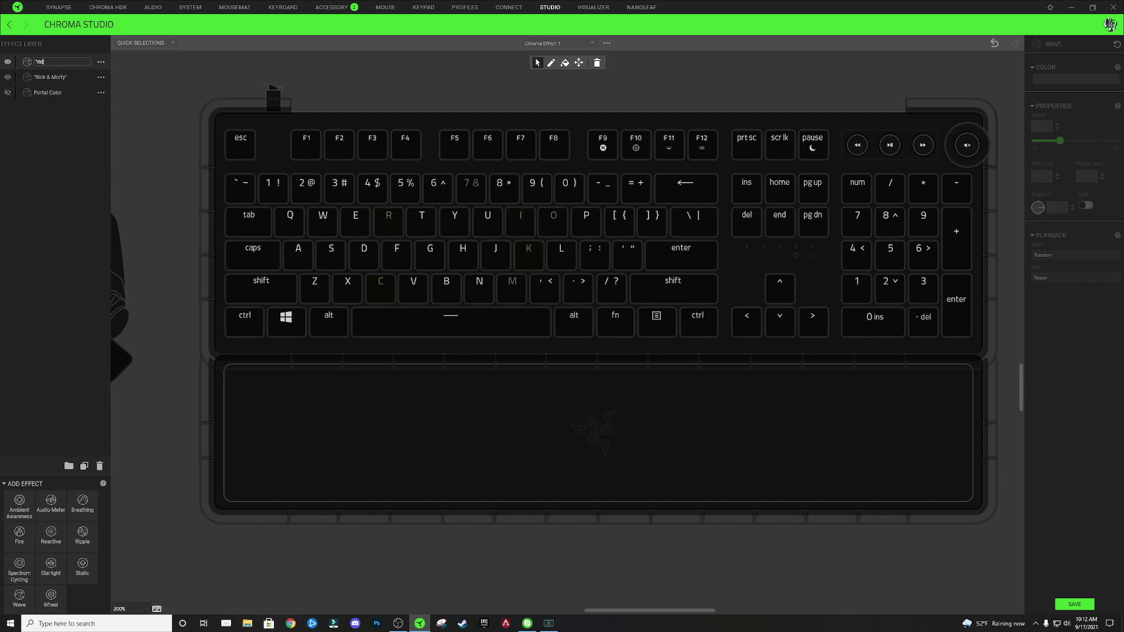
{"action": "type", "text": "\"Rick & Morty\""}
{"action": "type", "text": "2"}
{"action": "key", "text": "Return"}
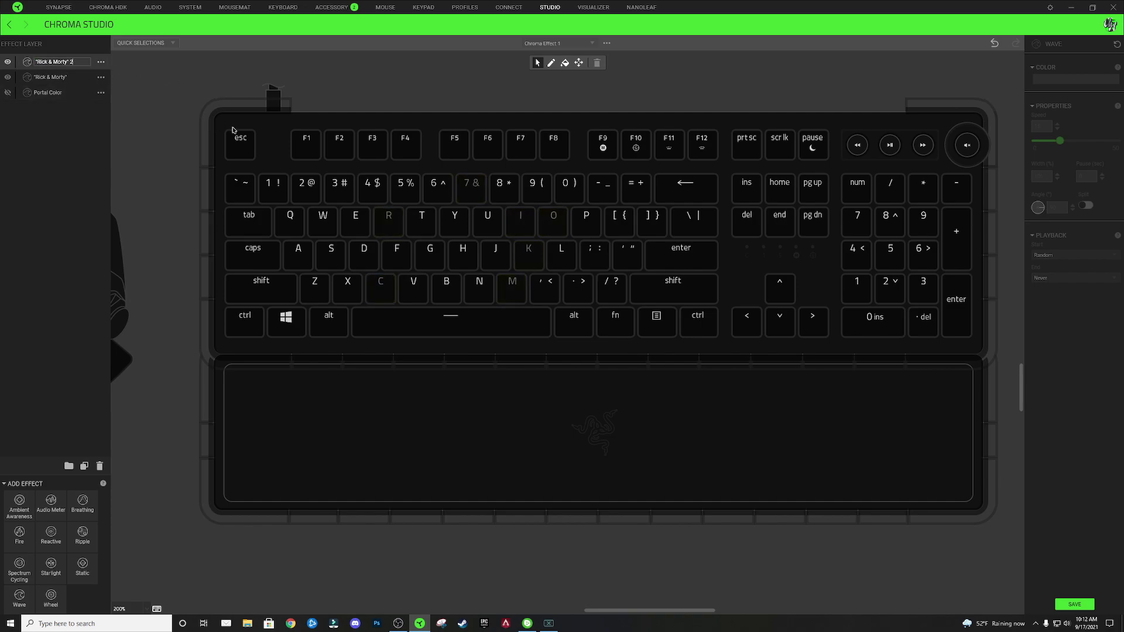
Add the R key to the "Rick & Morty" 2 layer and set a yellow band within its transparent gradient.
{"action": "left_click", "coordinate": [393, 226]}
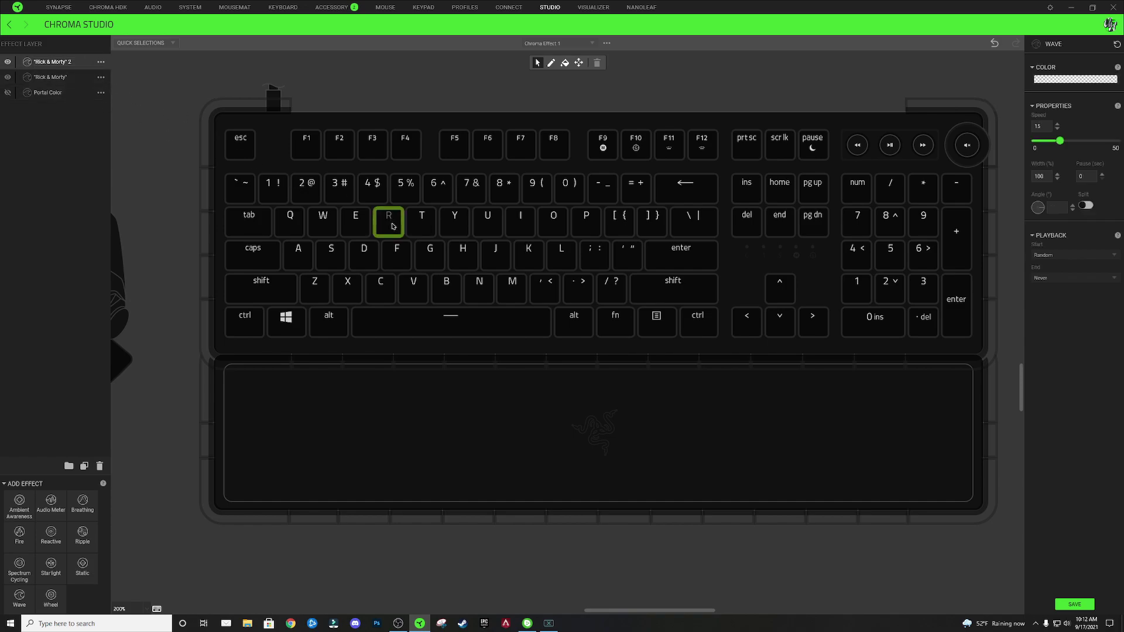
{"action": "mouse_move", "coordinate": [398, 235]}
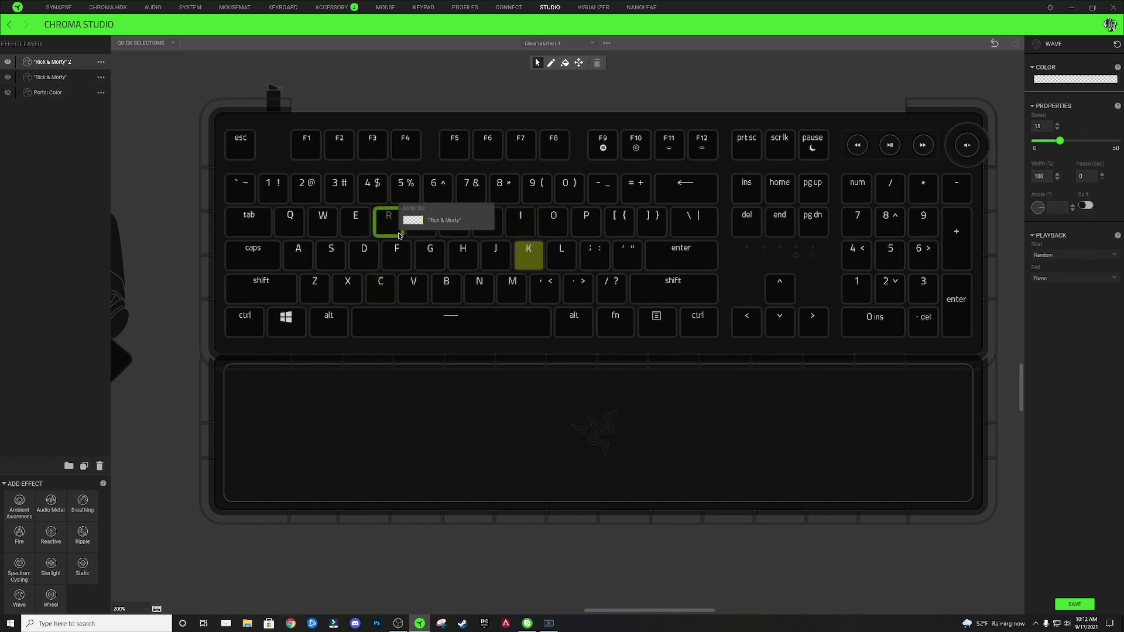
{"action": "left_click", "coordinate": [1086, 80]}
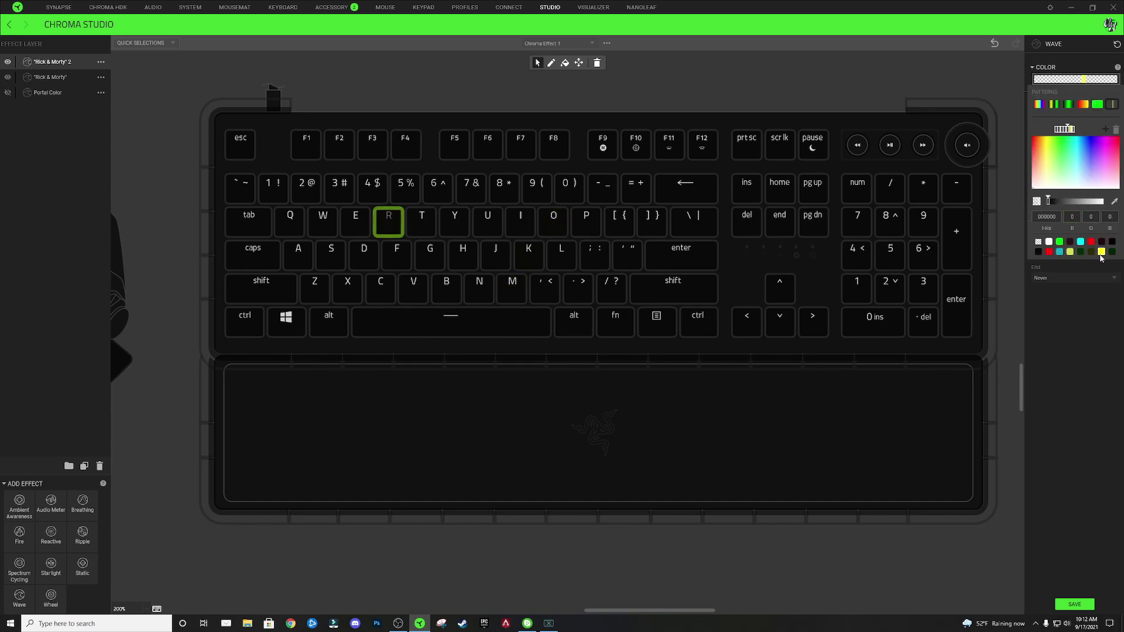
{"action": "left_click", "coordinate": [1072, 129]}
Add the T key to the original "Rick & Morty" layer and move the yellow band of its gradient one stop earlier.
{"action": "left_click", "coordinate": [57, 81]}
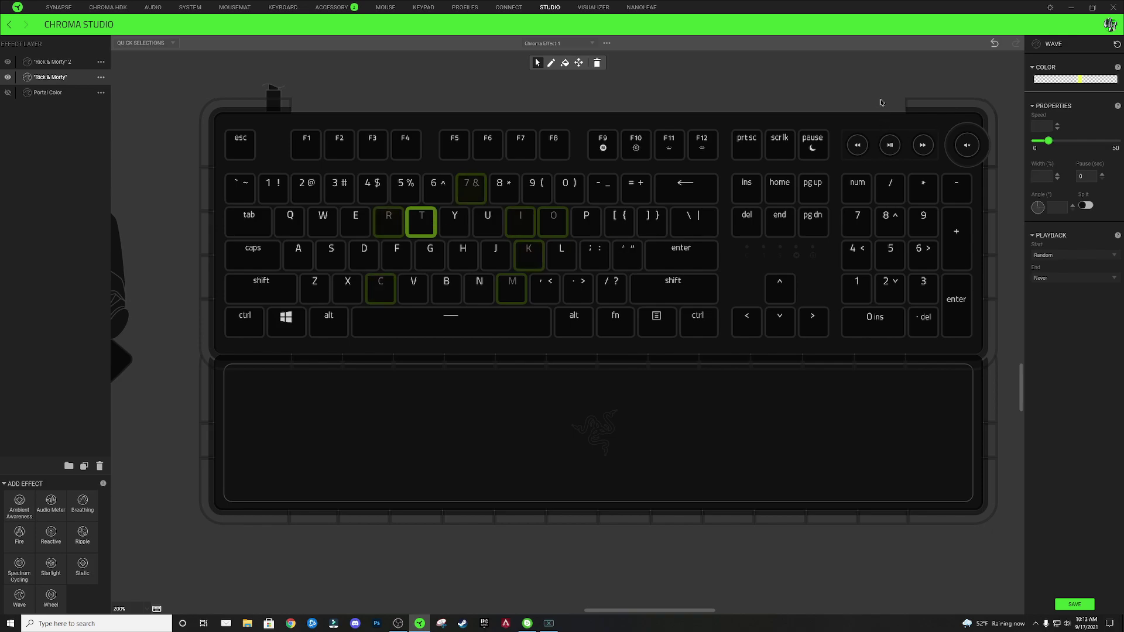
{"action": "left_click", "coordinate": [1071, 79]}
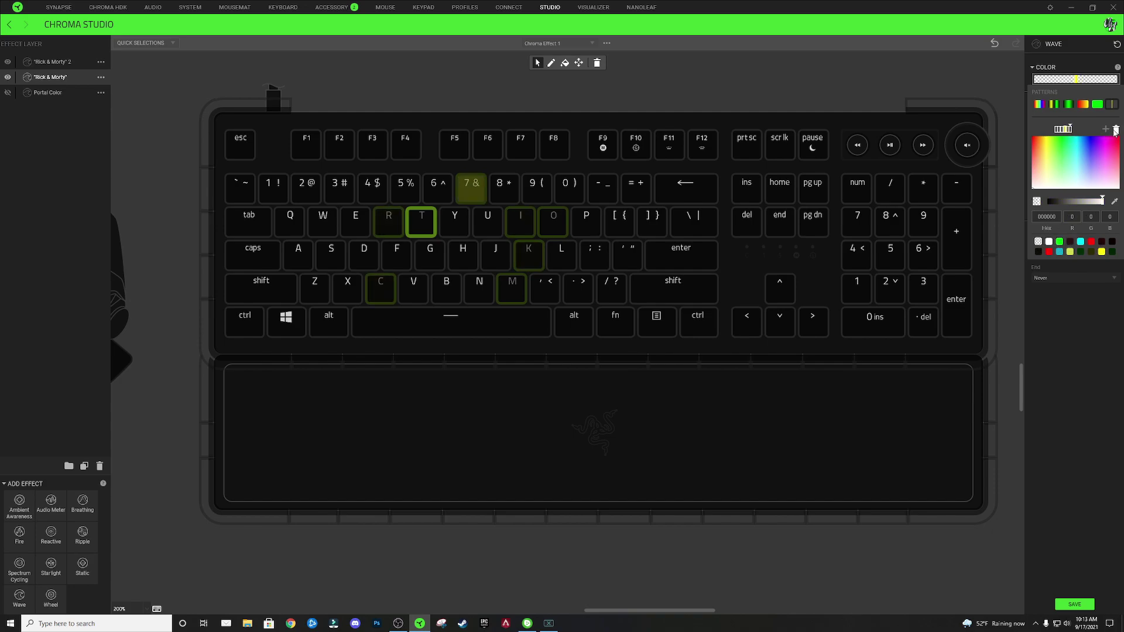
Add the Y key to the wave and replace its yellow band with a yellow FFFF00 stop placed slightly earlier.
{"action": "left_click", "coordinate": [446, 222]}
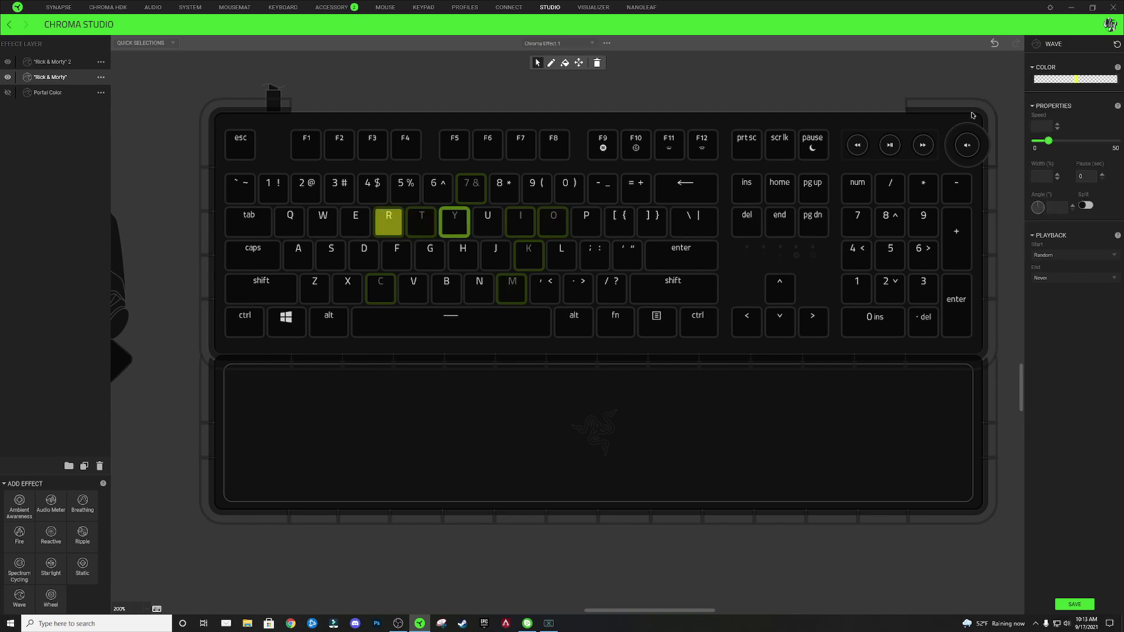
{"action": "left_click", "coordinate": [1082, 80]}
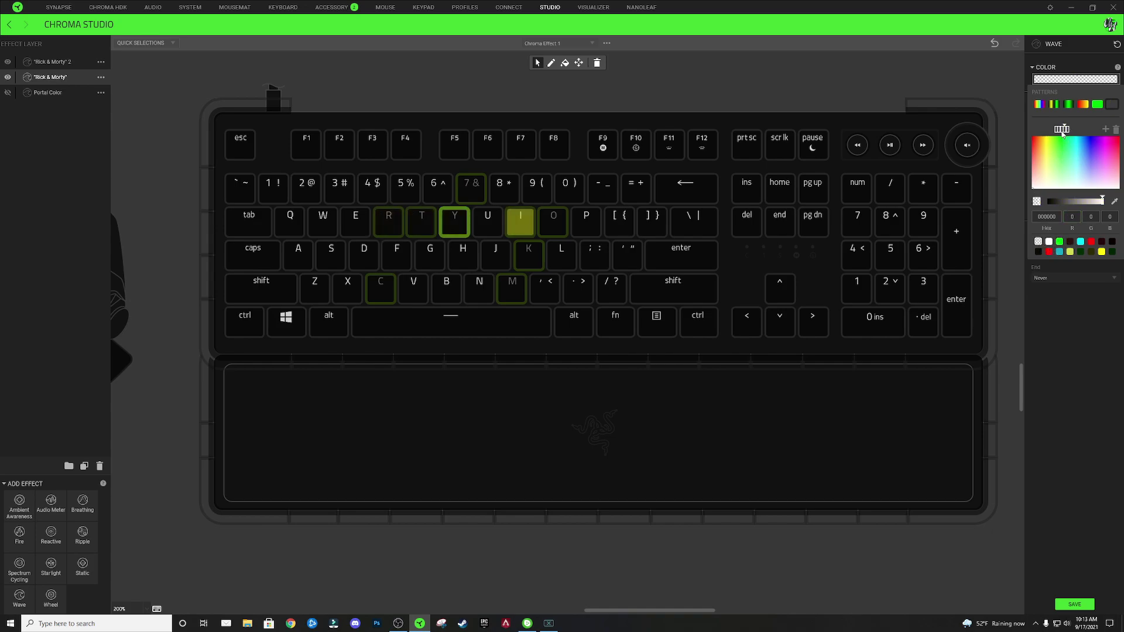
{"action": "left_click", "coordinate": [1100, 254]}
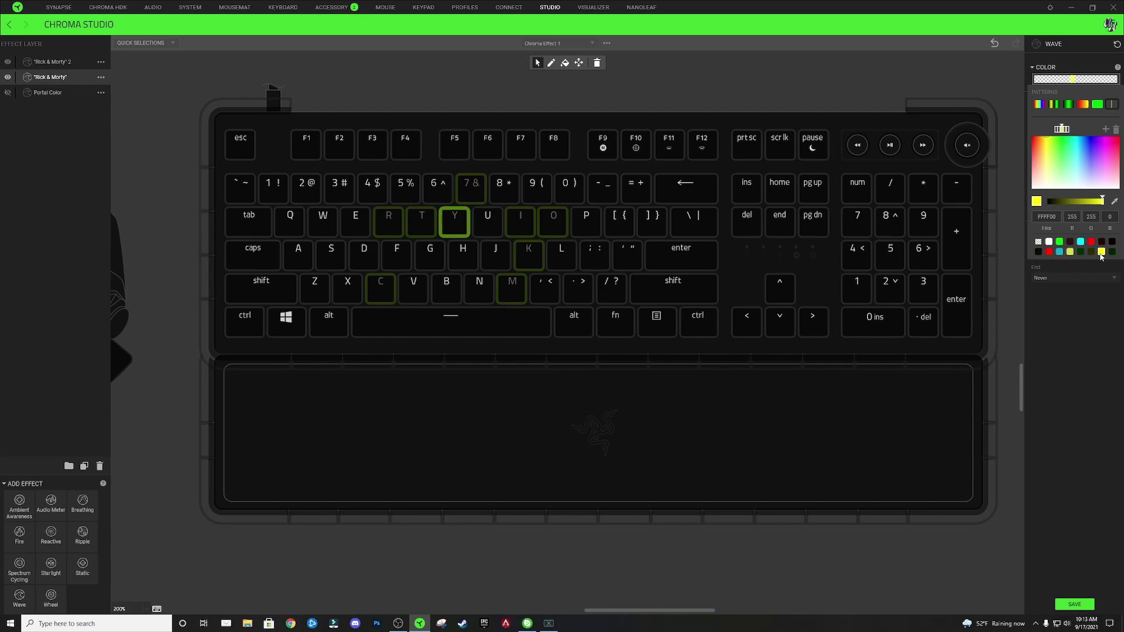
Add transparent stops directly before the existing stops of the Y key's gradient and close the color editor.
{"action": "left_click", "coordinate": [1105, 129]}
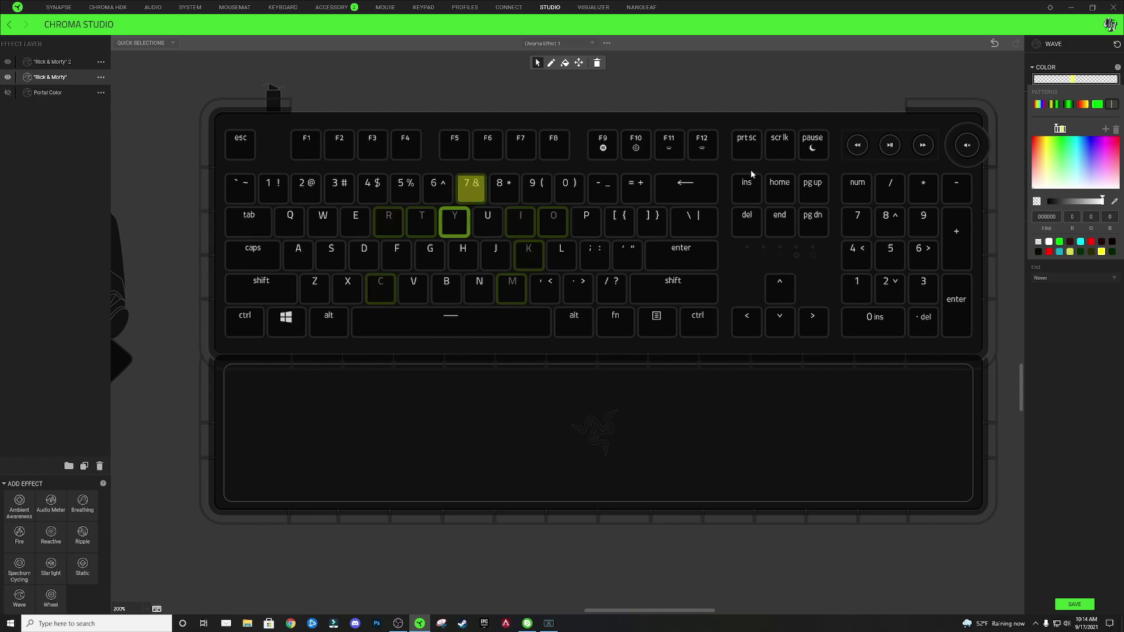
{"action": "left_click", "coordinate": [479, 247]}
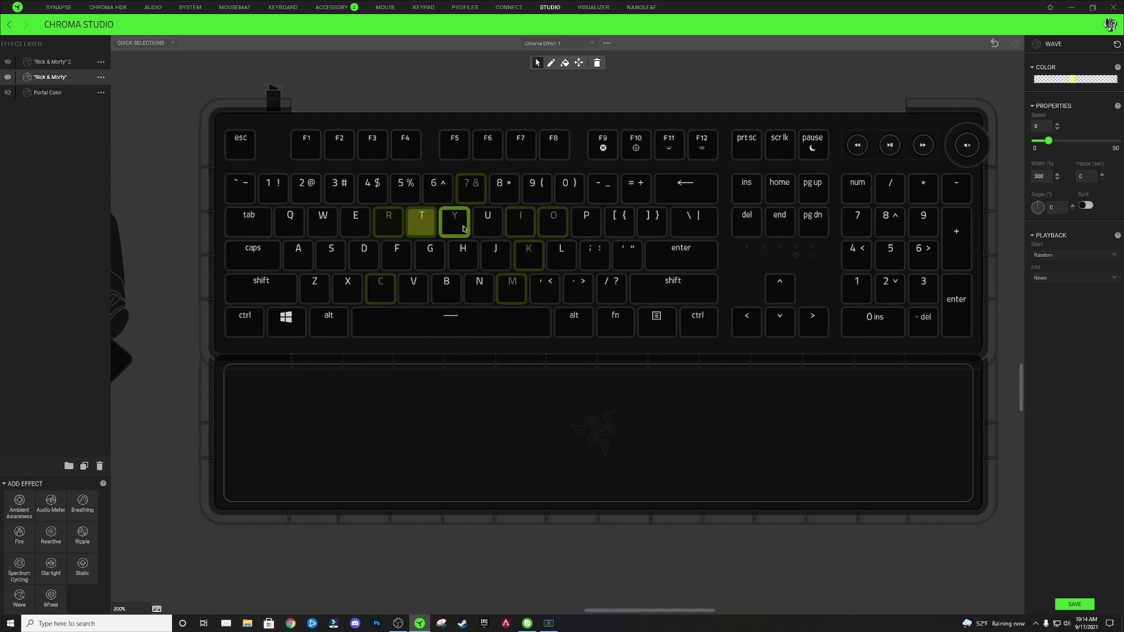
{"action": "mouse_move", "coordinate": [463, 228]}
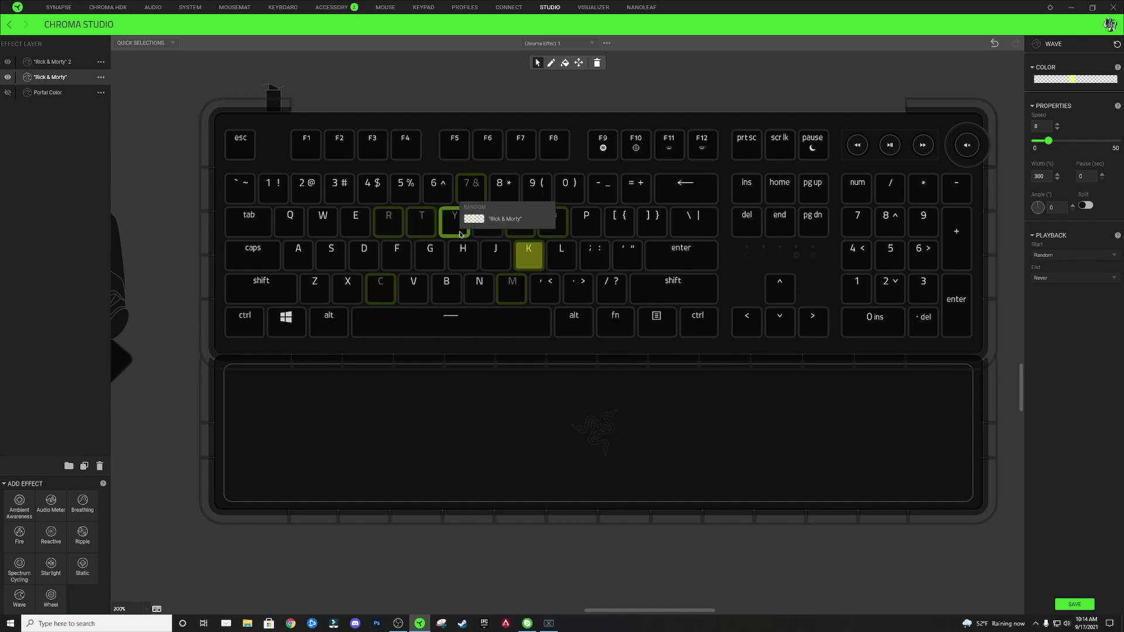
Add a Wave effect layer directly above Portal Color and name it Portal Animation.
{"action": "left_click", "coordinate": [17, 604]}
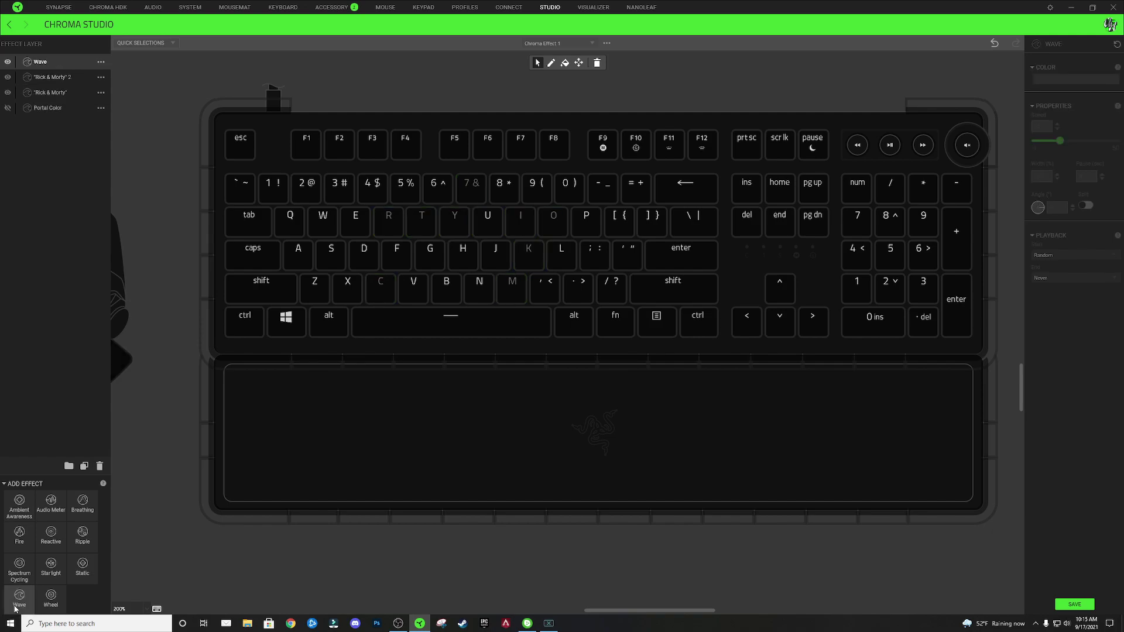
{"action": "left_click_drag", "start_coordinate": [58, 62], "coordinate": [61, 100]}
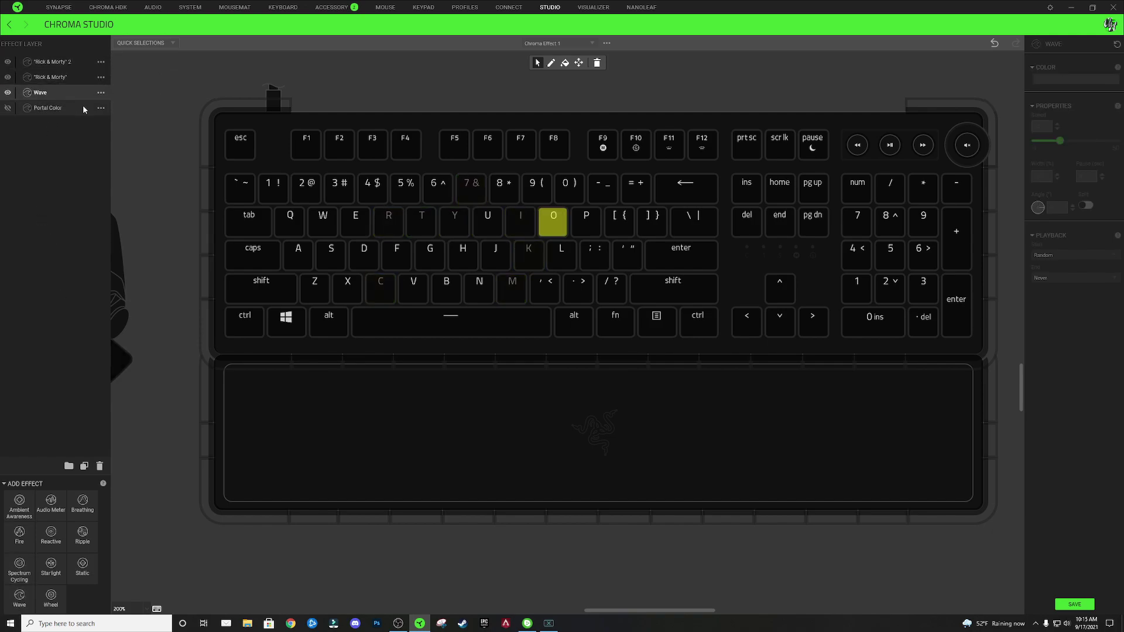
{"action": "double_click", "coordinate": [51, 94]}
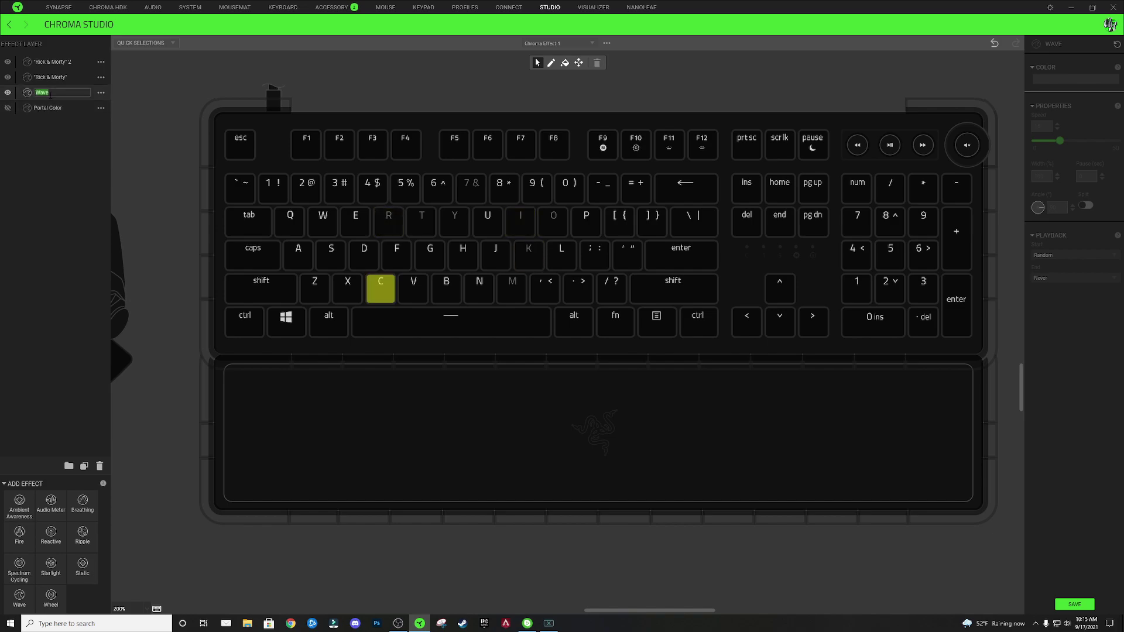
{"action": "type", "text": "Portal Animation"}
{"action": "key", "text": "Return"}
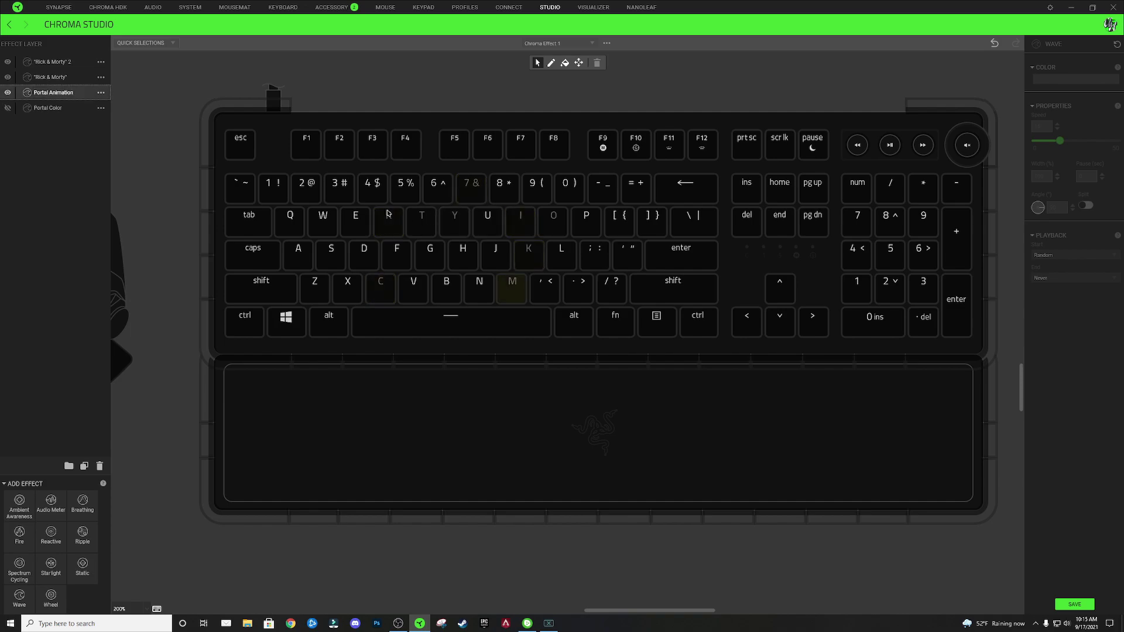
Add the keys 2 to =, Q to ], A to ' and Z to / to the Portal Animation layer.
{"action": "left_click", "coordinate": [306, 188]}
{"action": "mouse_move", "coordinate": [340, 193]}
{"action": "left_mouse_down"}
{"action": "mouse_move", "coordinate": [638, 188]}
{"action": "mouse_move", "coordinate": [615, 223]}
{"action": "mouse_move", "coordinate": [324, 223]}
{"action": "mouse_move", "coordinate": [304, 257]}
{"action": "mouse_move", "coordinate": [602, 258]}
{"action": "mouse_move", "coordinate": [618, 286]}
{"action": "mouse_move", "coordinate": [313, 291]}
{"action": "left_mouse_up"}
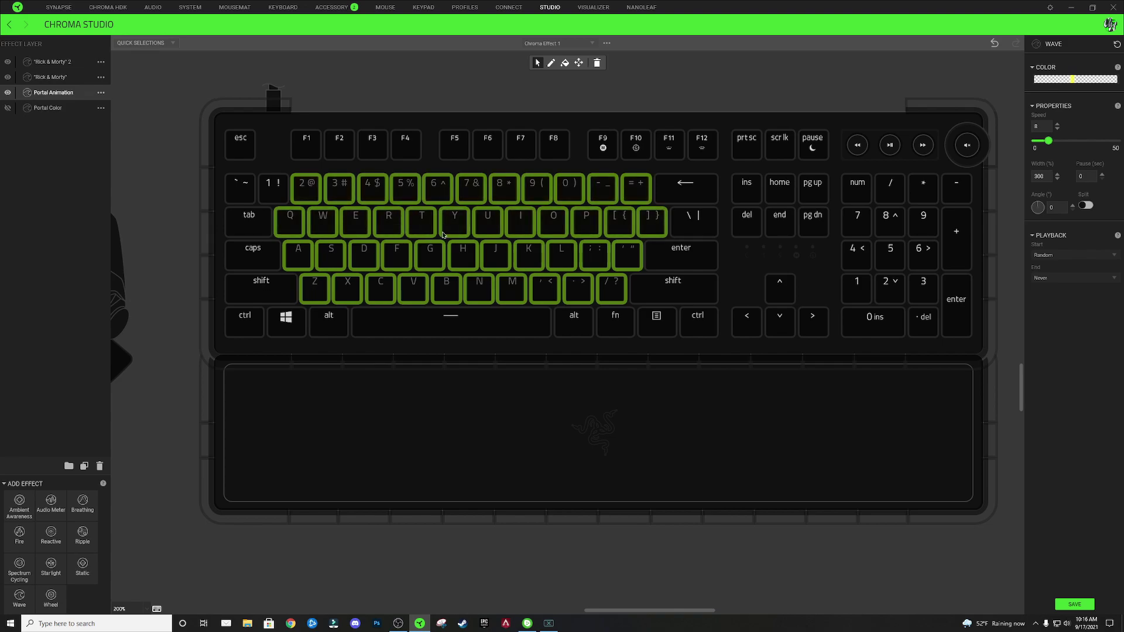
Recolor the Portal Animation gradient's yellow band blue 16ACC9 and delete the transparent stops after it.
{"action": "left_click", "coordinate": [1073, 81]}
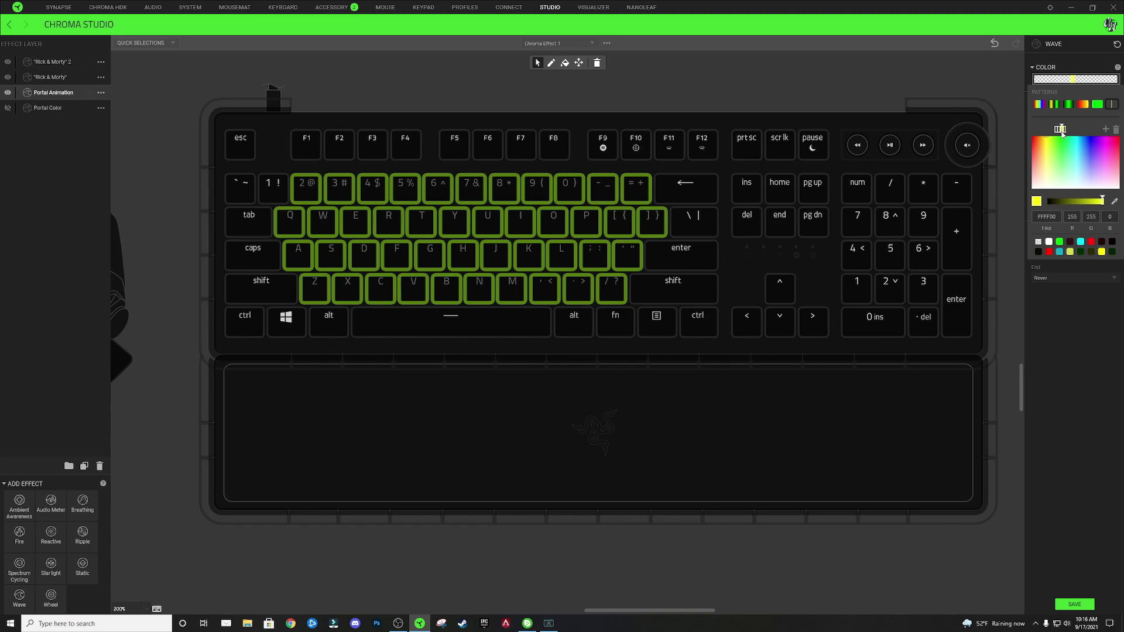
{"action": "left_click", "coordinate": [1060, 130]}
{"action": "left_click", "coordinate": [1062, 129]}
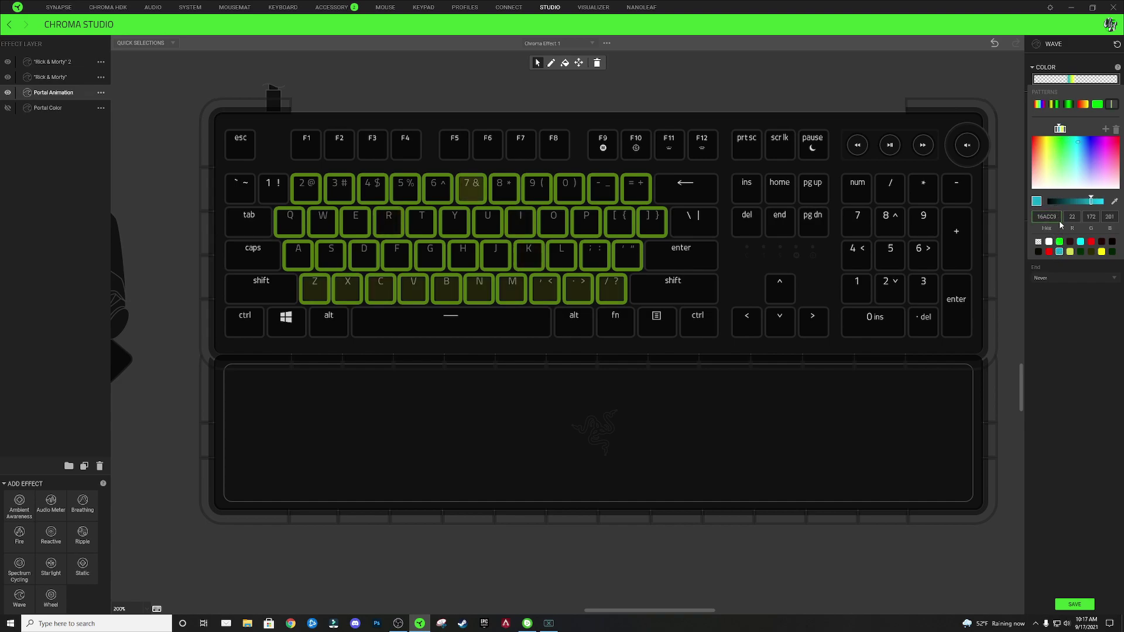
{"action": "left_click", "coordinate": [1062, 132]}
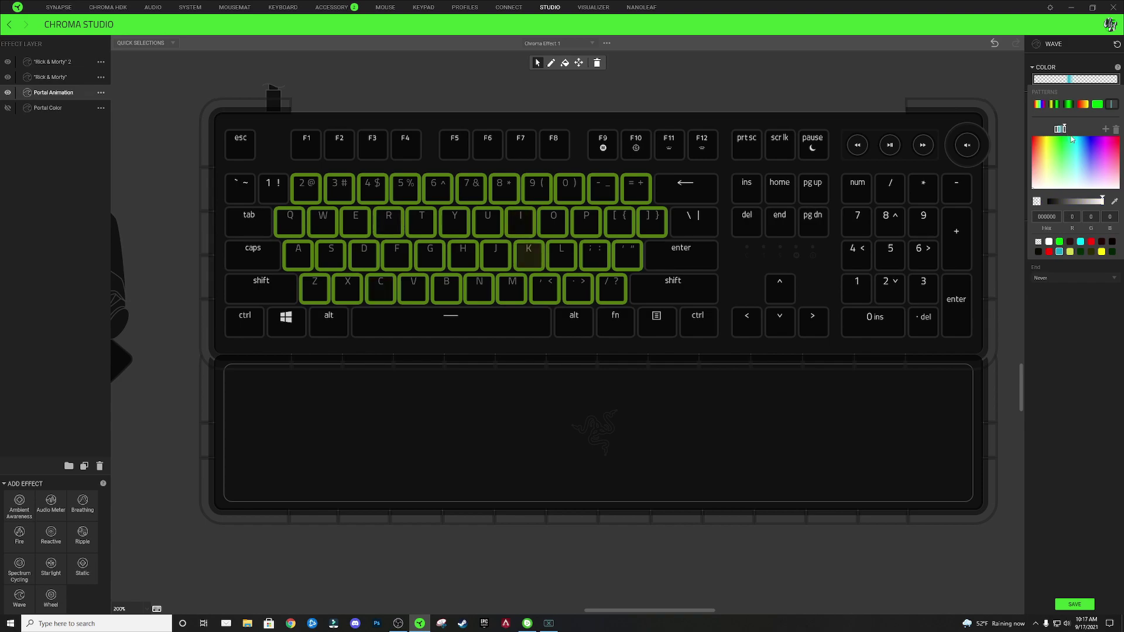
{"action": "left_click", "coordinate": [1116, 132]}
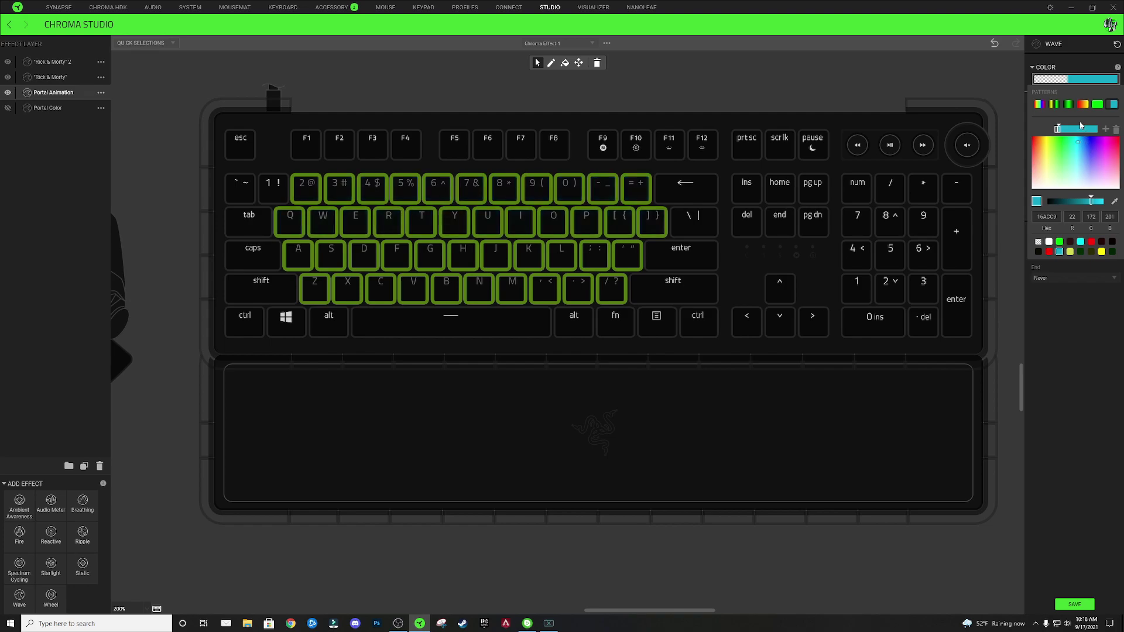
Place a blue 16ACC9 stop and a transparent stop at the start of the Portal Animation gradient and close the color editor.
{"action": "left_click", "coordinate": [1058, 129]}
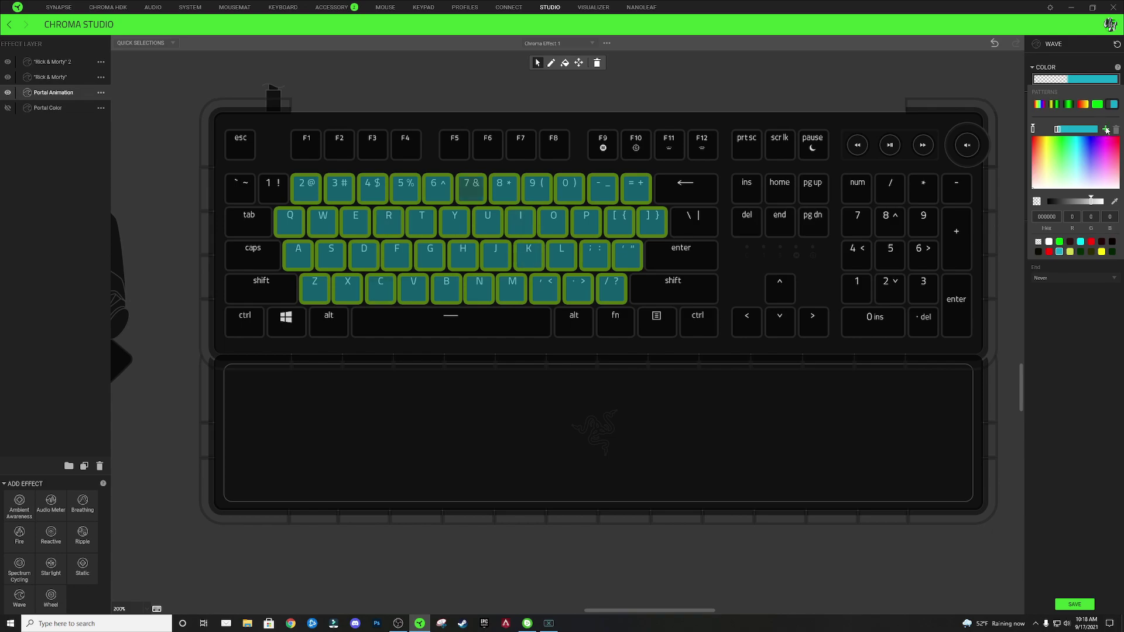
{"action": "left_click", "coordinate": [1034, 130]}
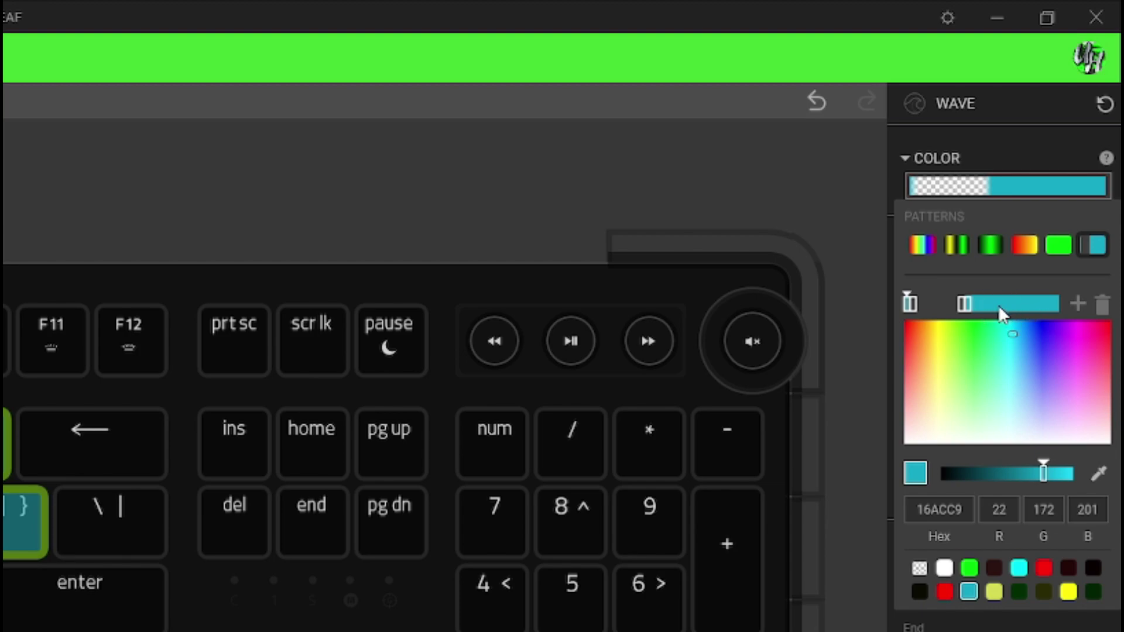
{"action": "left_click", "coordinate": [970, 304]}
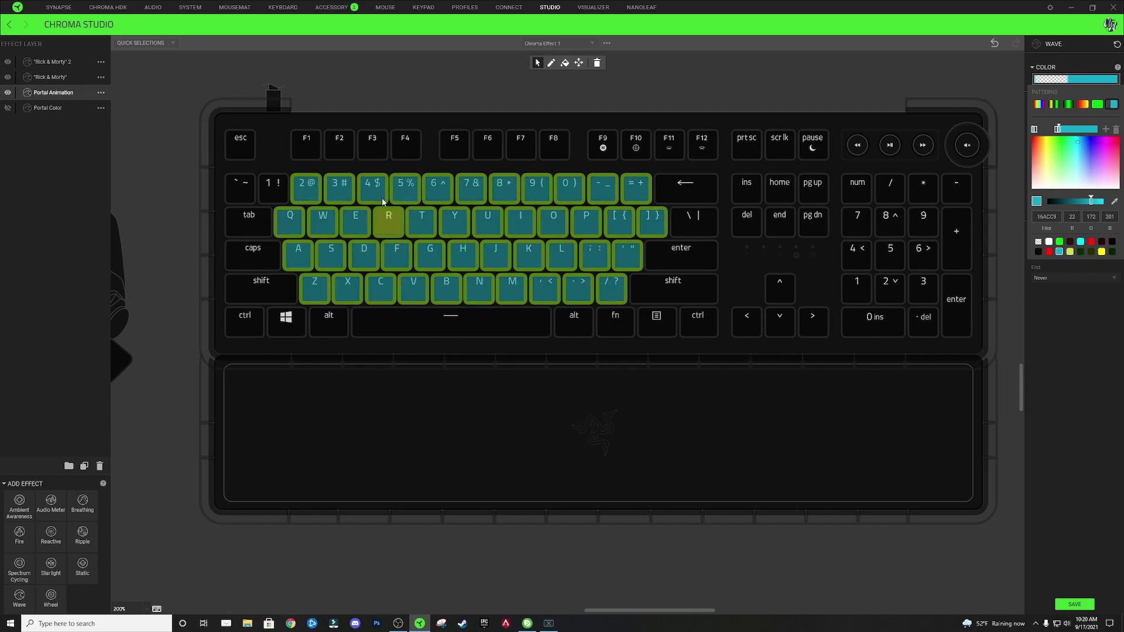
{"action": "left_click", "coordinate": [378, 282]}
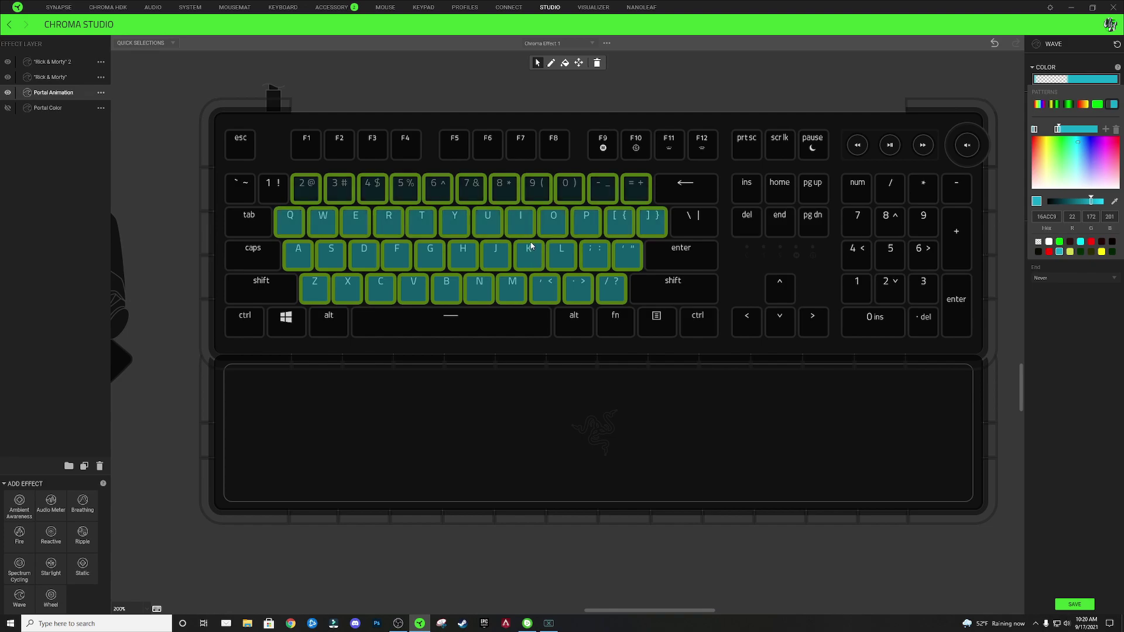
{"action": "left_click", "coordinate": [459, 224]}
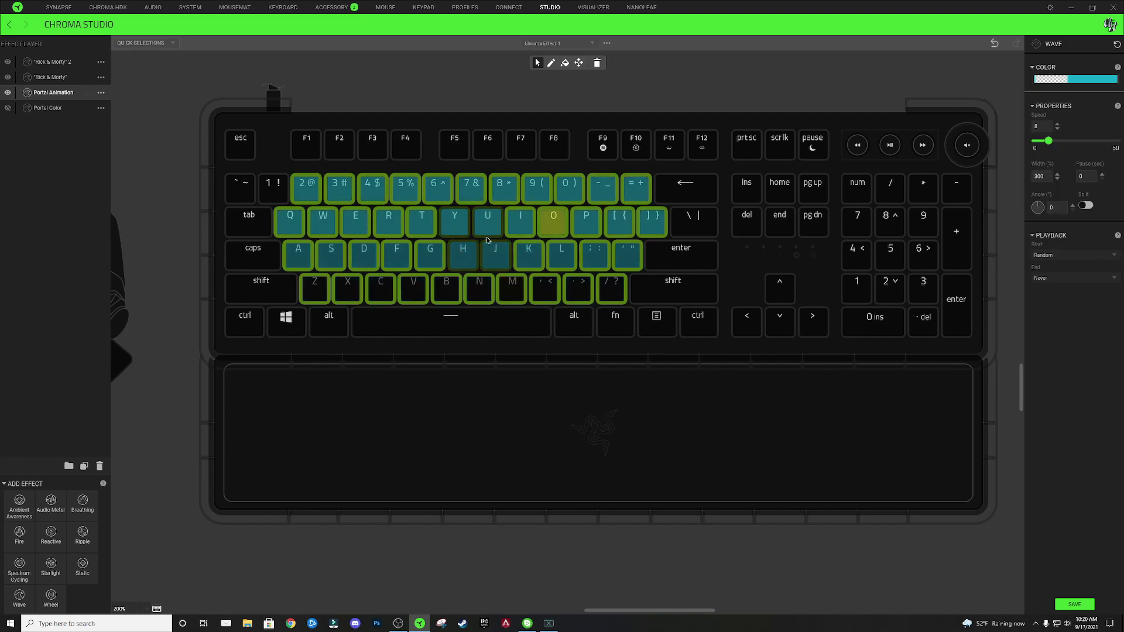
Narrow the transparent band slightly at both ends of the Portal Animation gradient for the selected keys.
{"action": "left_click", "coordinate": [1053, 80]}
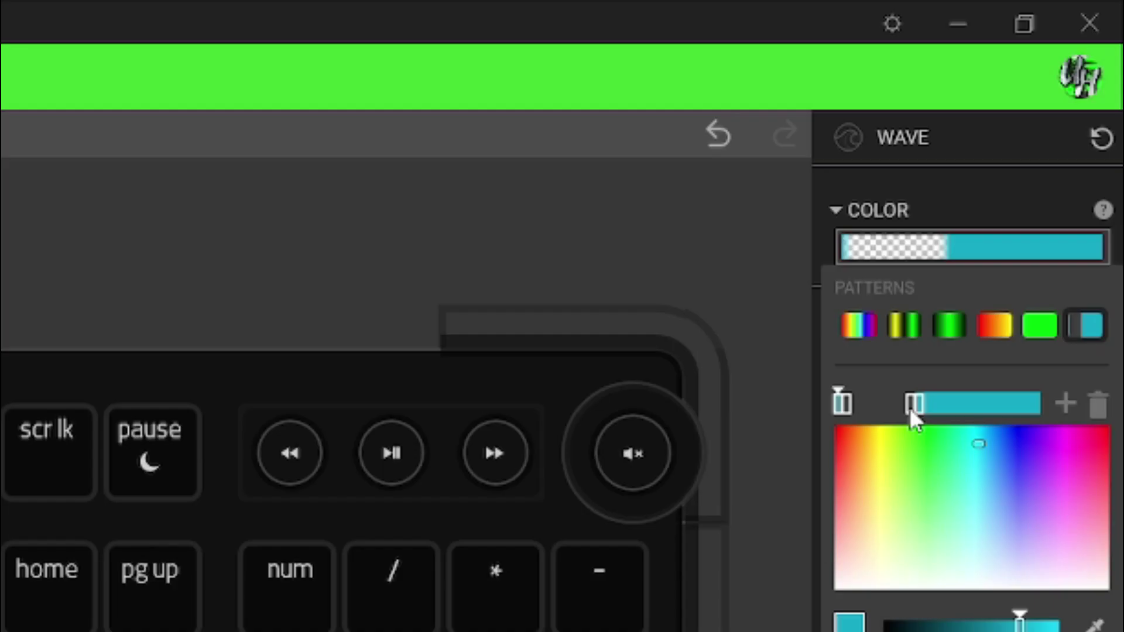
{"action": "left_click", "coordinate": [912, 409]}
{"action": "left_click_drag", "start_coordinate": [912, 408], "coordinate": [909, 409]}
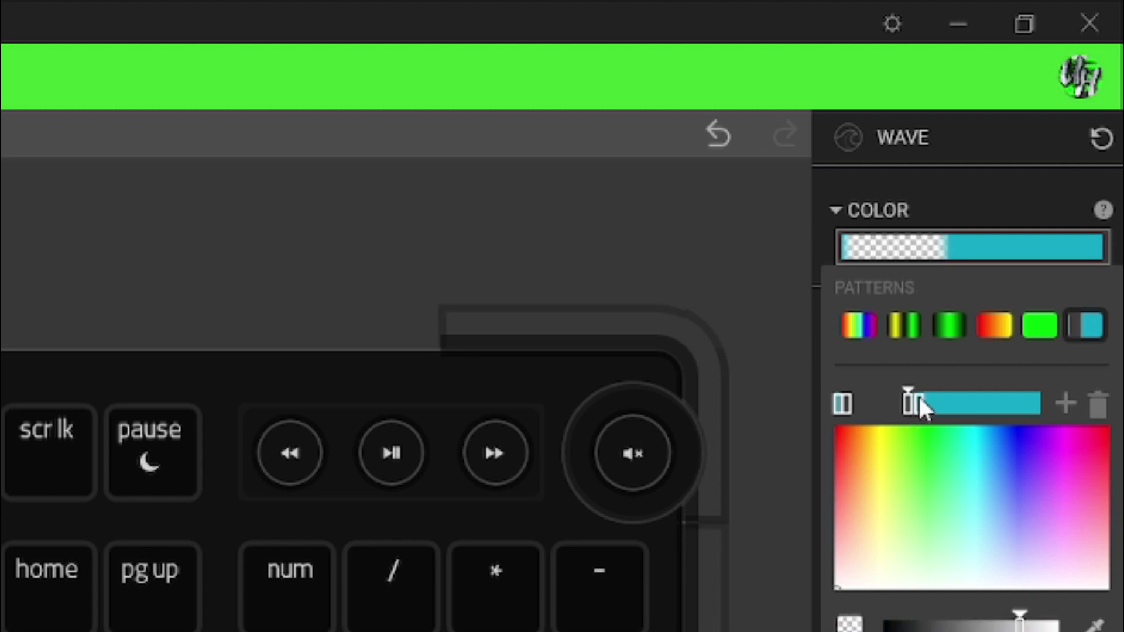
{"action": "left_click", "coordinate": [916, 406]}
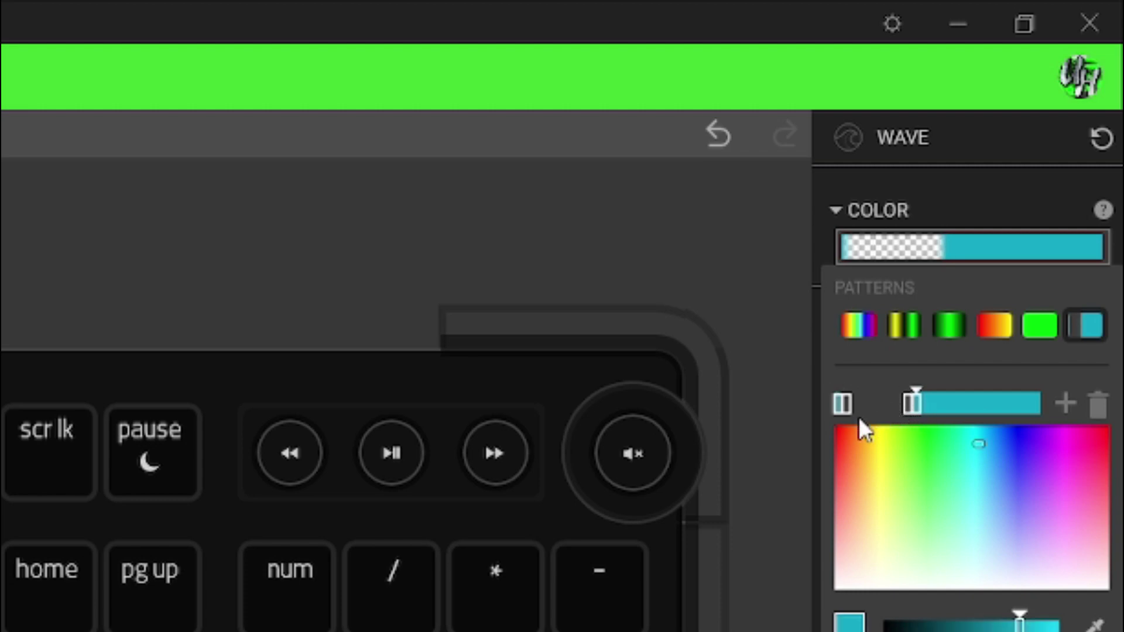
{"action": "left_click", "coordinate": [847, 406]}
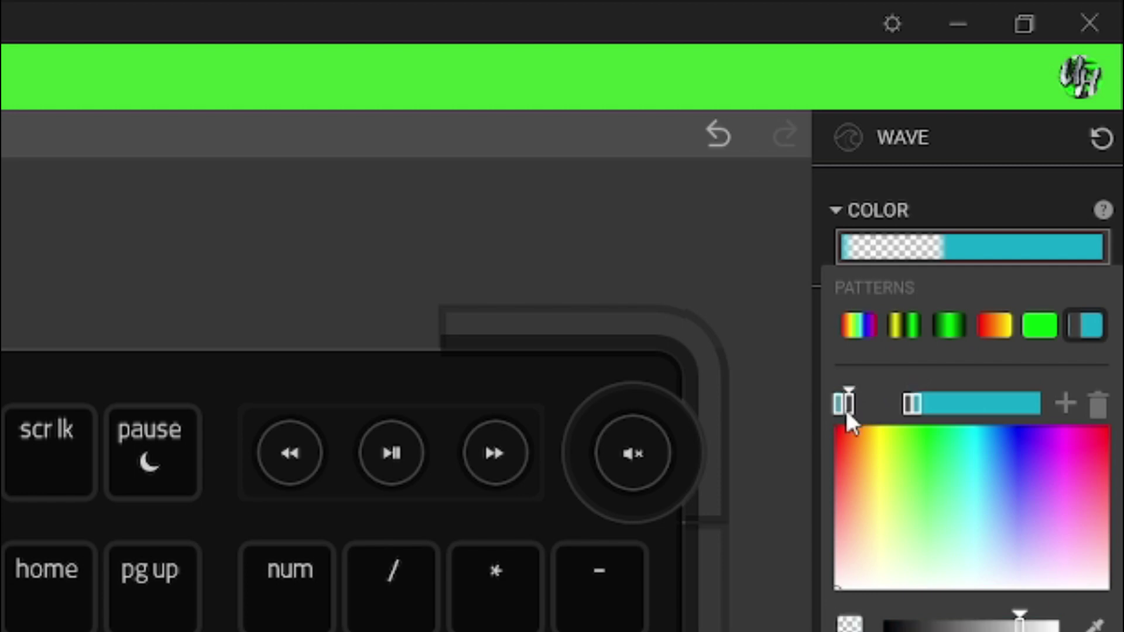
{"action": "left_click", "coordinate": [842, 409]}
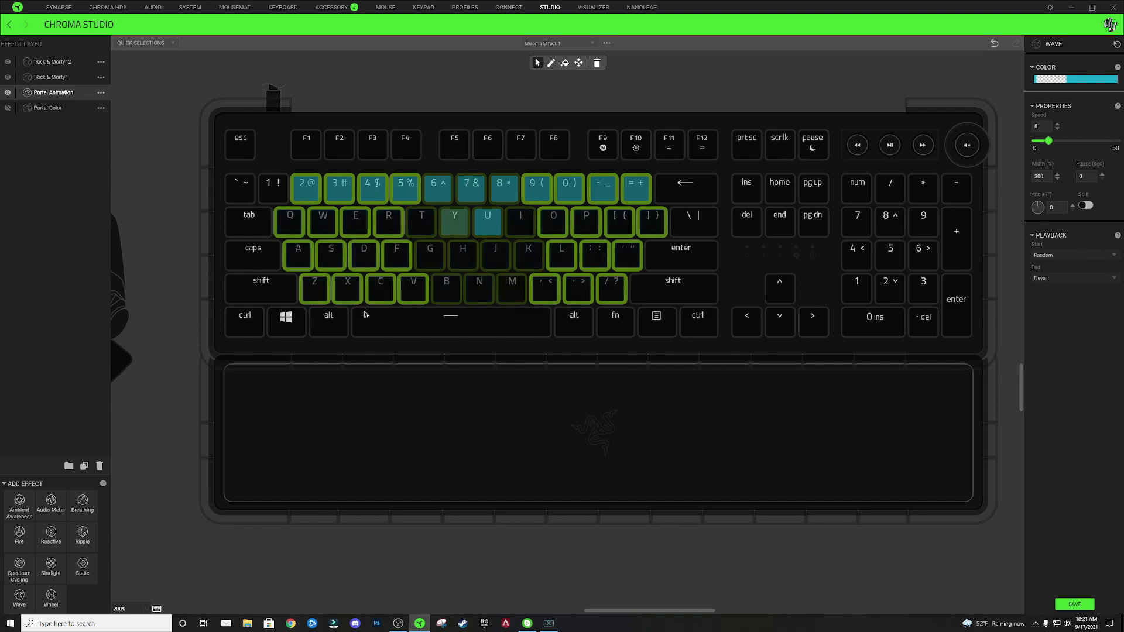
Narrow the transparent band again for the keys outside the portal's centre, and remove the 5 and 9 columns from the selection.
{"action": "left_click", "coordinate": [1069, 76]}
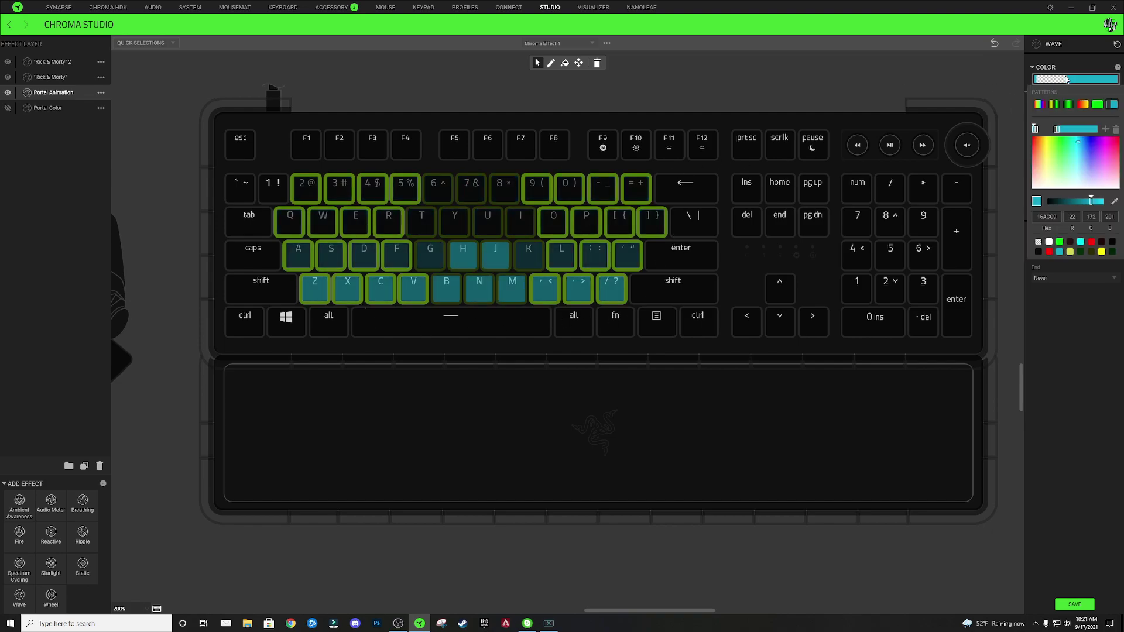
{"action": "left_click", "coordinate": [1035, 129]}
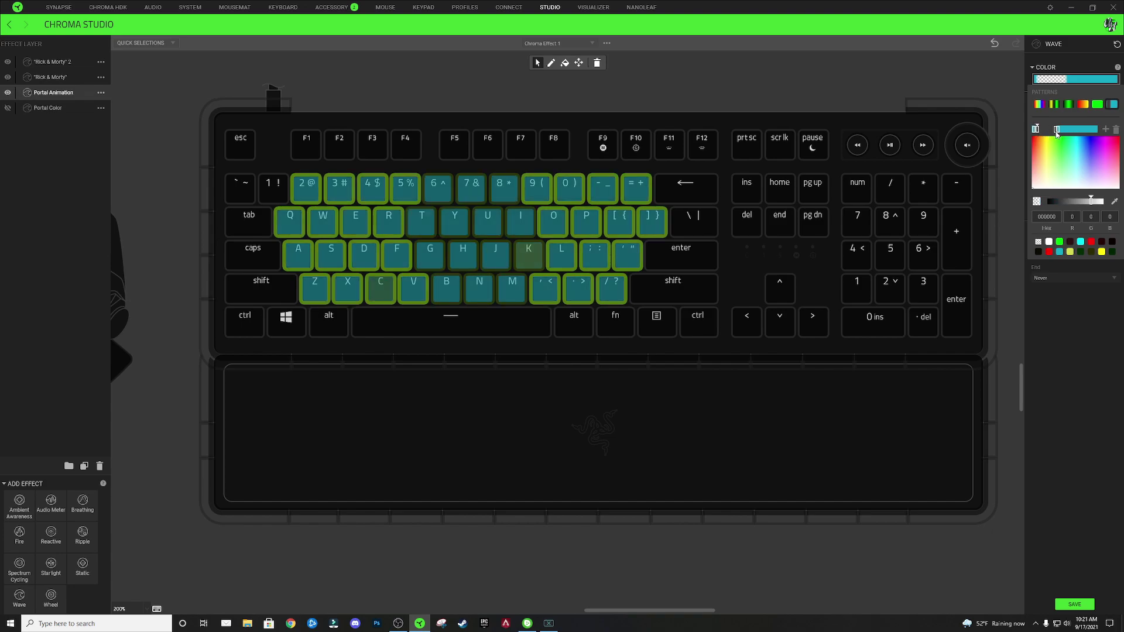
{"action": "left_click", "coordinate": [1056, 130]}
{"action": "left_click", "coordinate": [404, 201]}
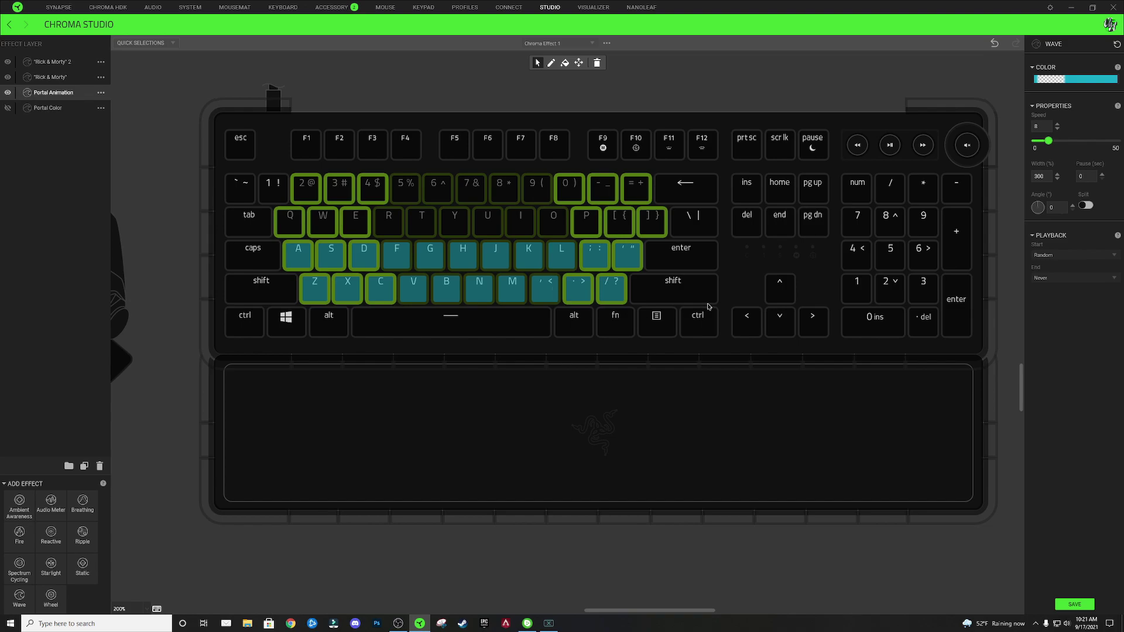
Move both edges of the transparent band slightly inward for the selected outer columns, and deselect the 4 and 0 columns.
{"action": "left_click", "coordinate": [1053, 79]}
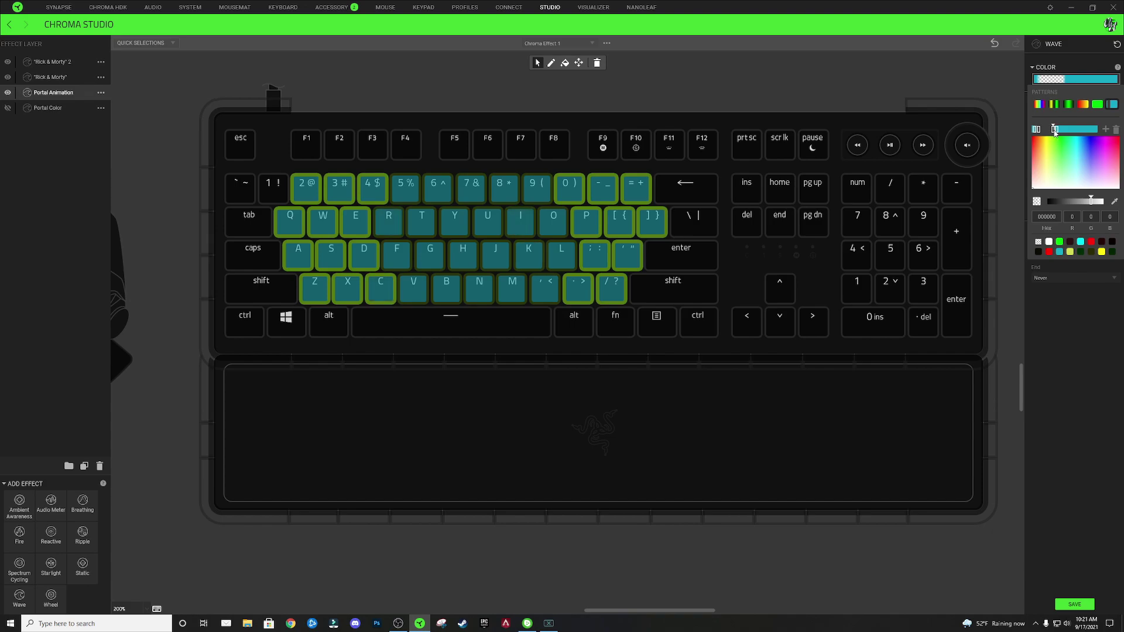
{"action": "left_click", "coordinate": [1054, 129]}
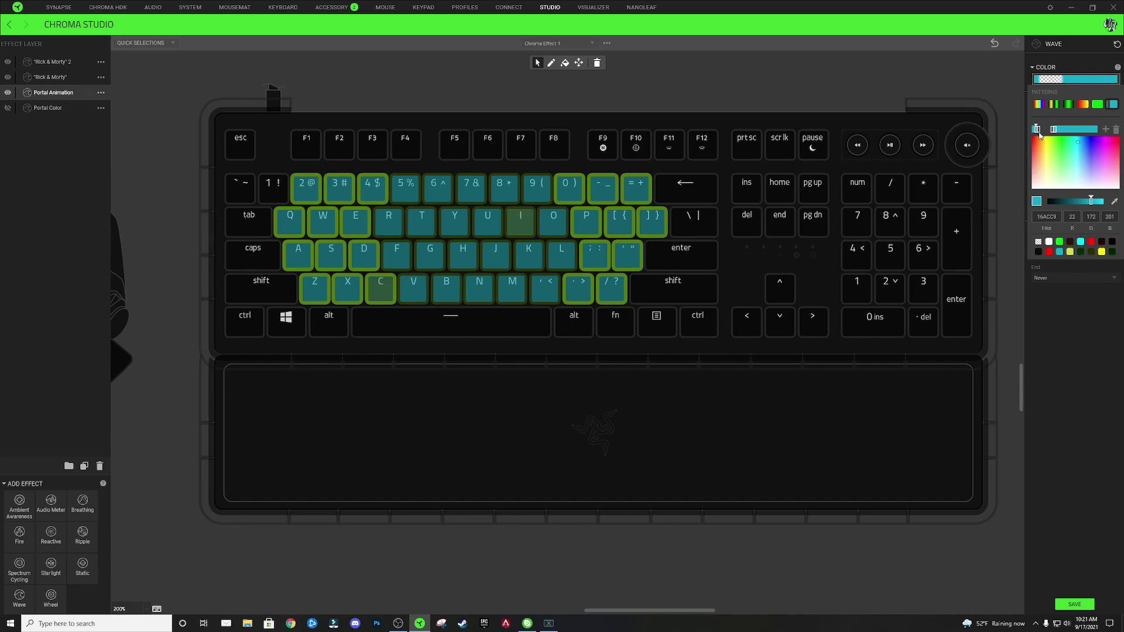
{"action": "left_click", "coordinate": [364, 239]}
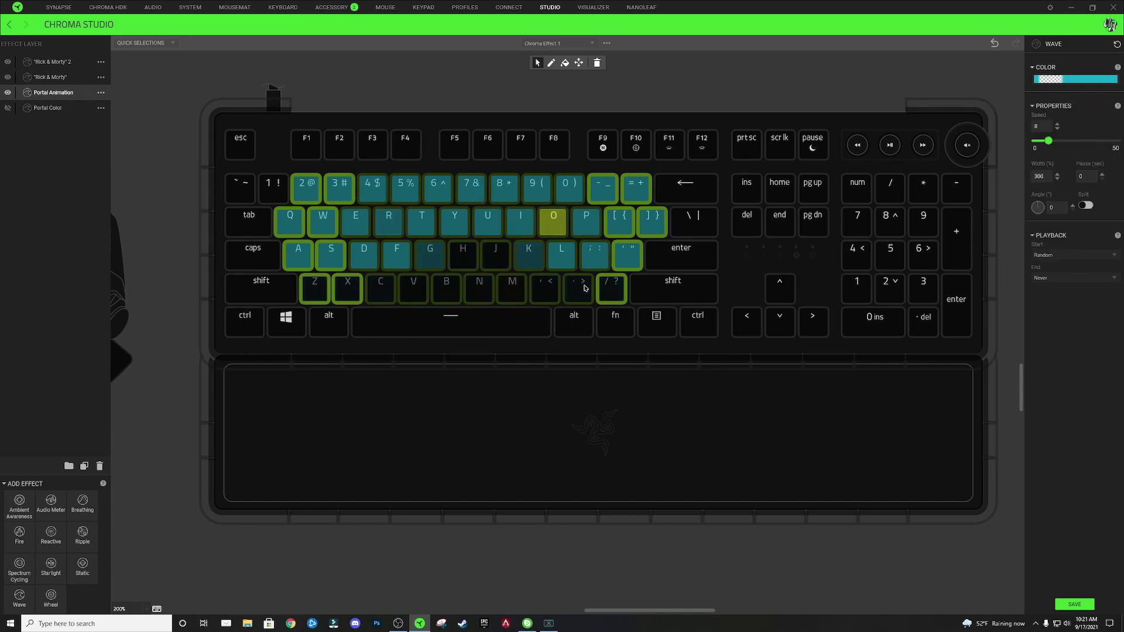
Tighten the transparent band for the remaining selected columns, and deselect 3, -, W, [, S and X.
{"action": "left_click", "coordinate": [1056, 82]}
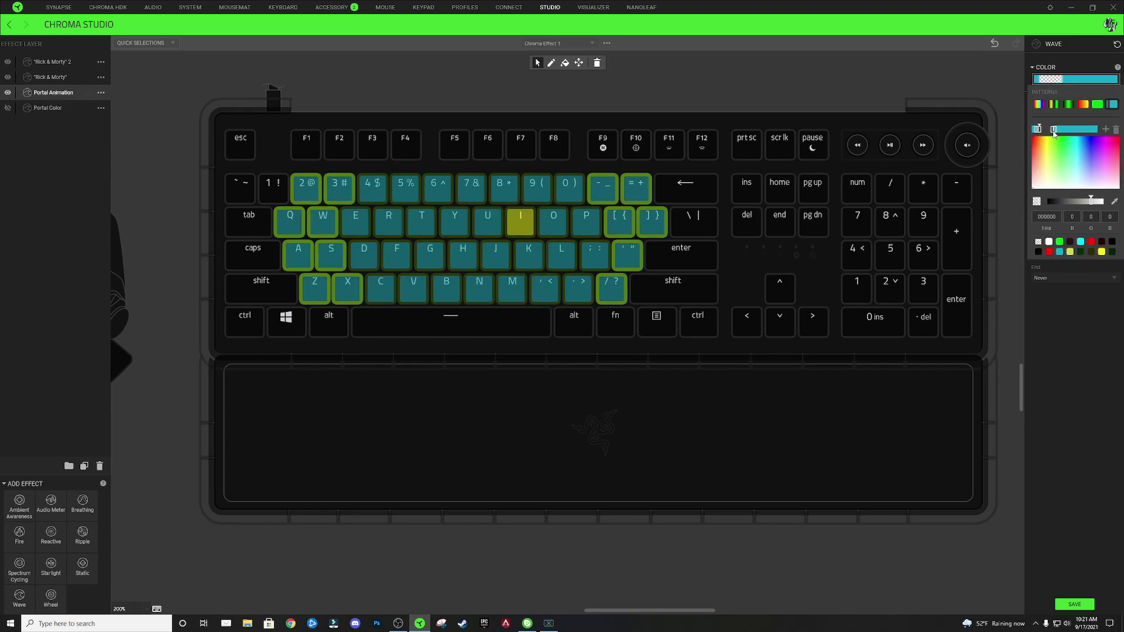
{"action": "left_click", "coordinate": [1051, 130]}
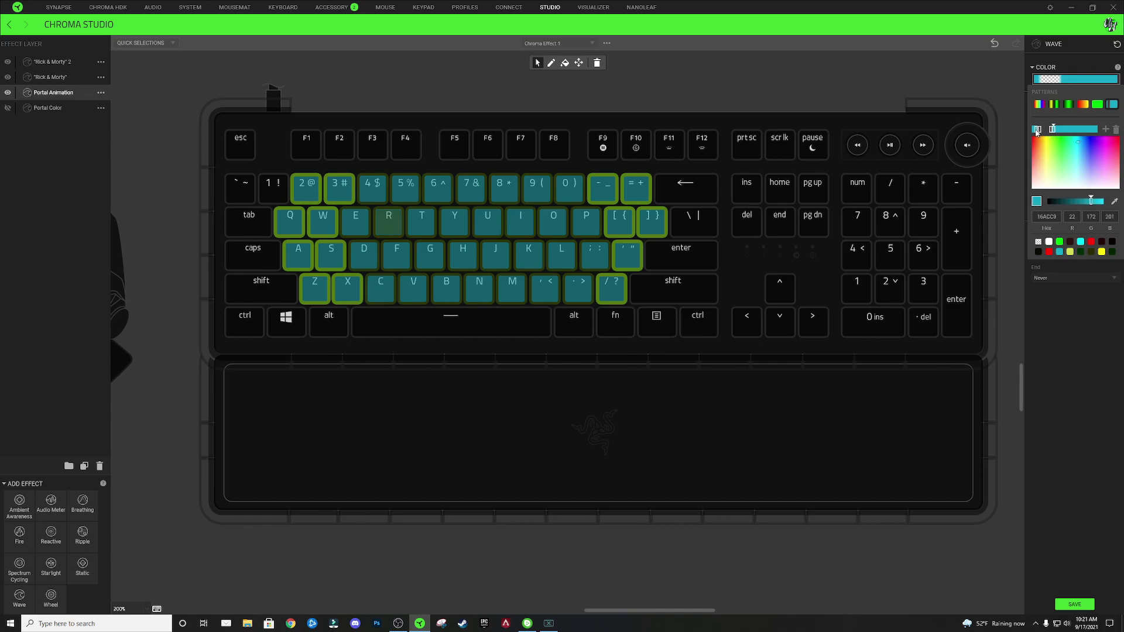
{"action": "left_click", "coordinate": [345, 183]}
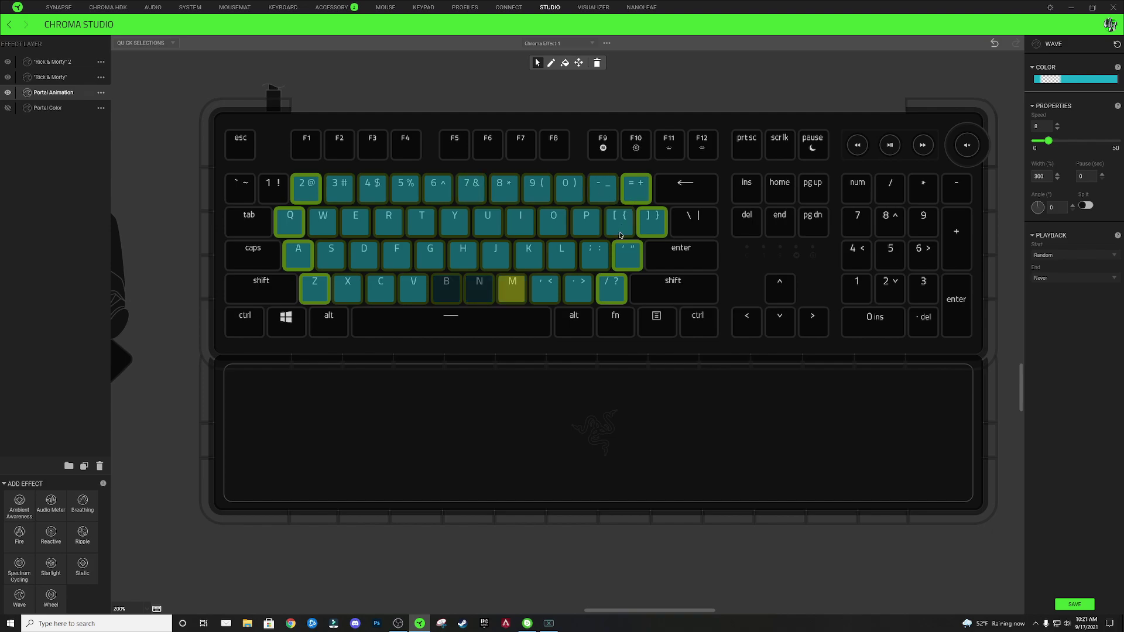
Shrink the transparent band a little more for the keys 2, =, Q, ], A and Z, and close the color editor.
{"action": "left_click", "coordinate": [1058, 82]}
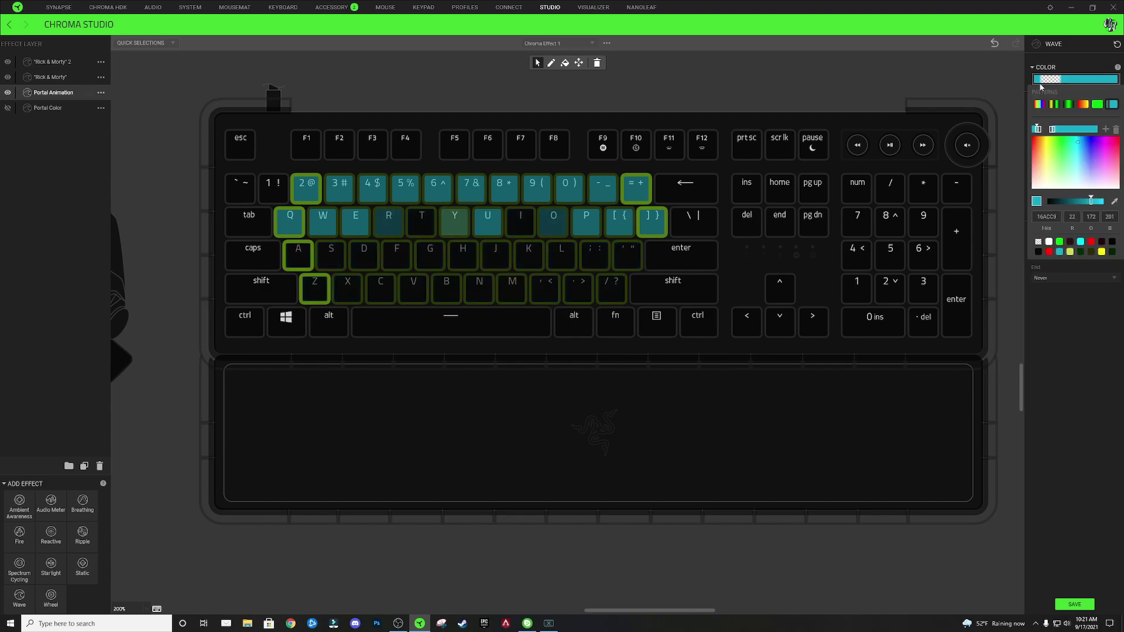
{"action": "left_click", "coordinate": [1052, 129]}
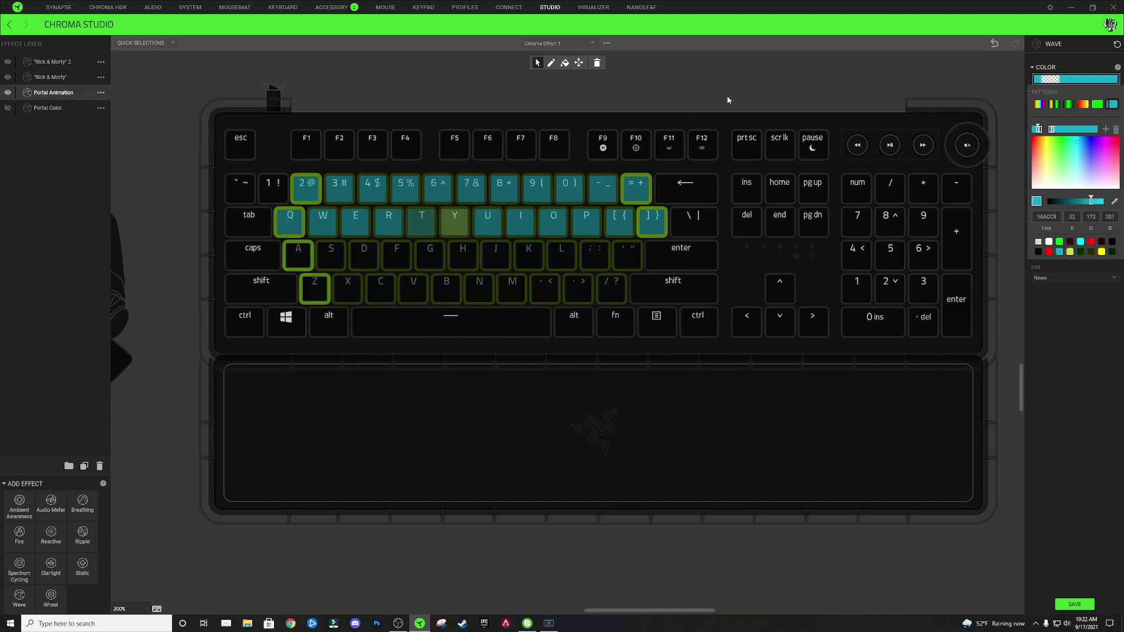
{"action": "left_click", "coordinate": [431, 103]}
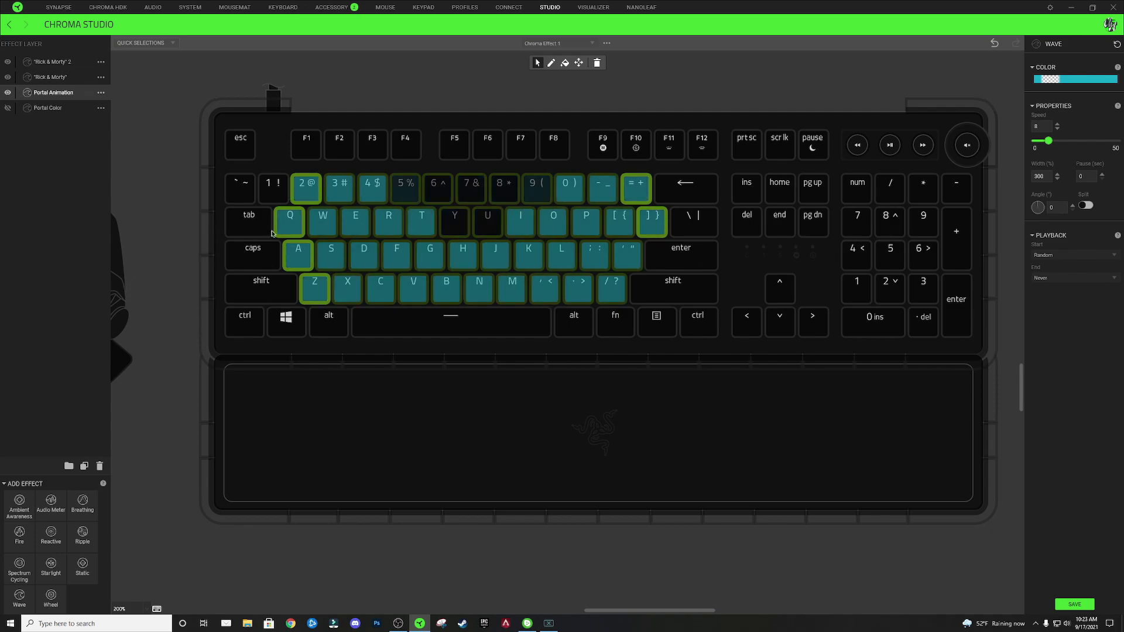
Add a blue 16ACC9 stop just after the transparent band for the keys 2, =, Q, ], A and Z, and deselect Z.
{"action": "left_click", "coordinate": [1077, 79]}
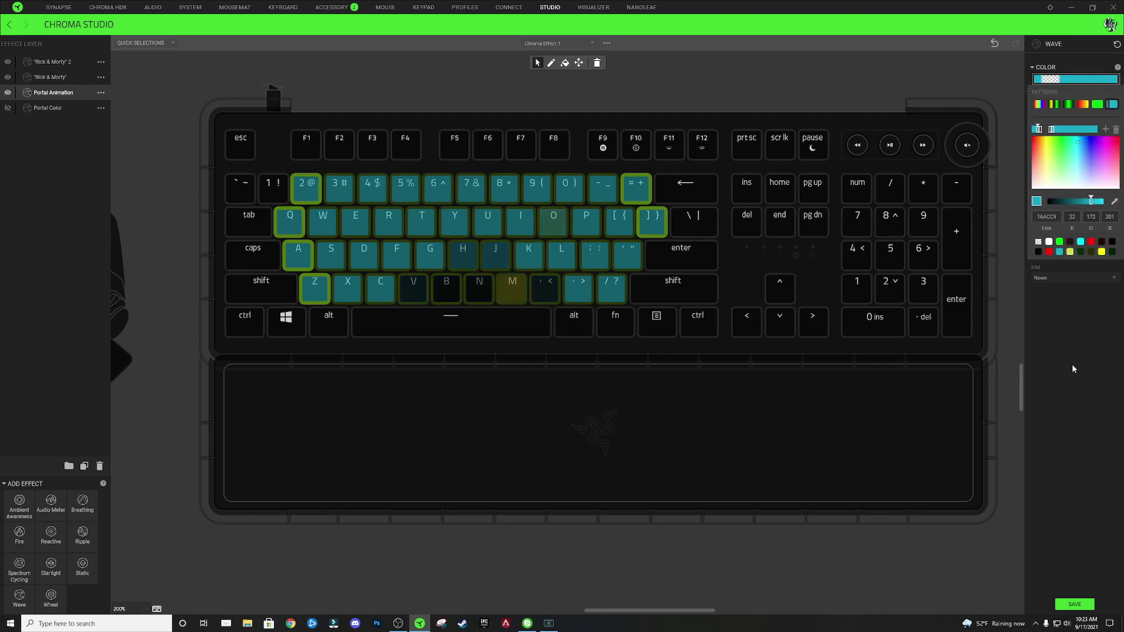
{"action": "left_click", "coordinate": [1105, 130]}
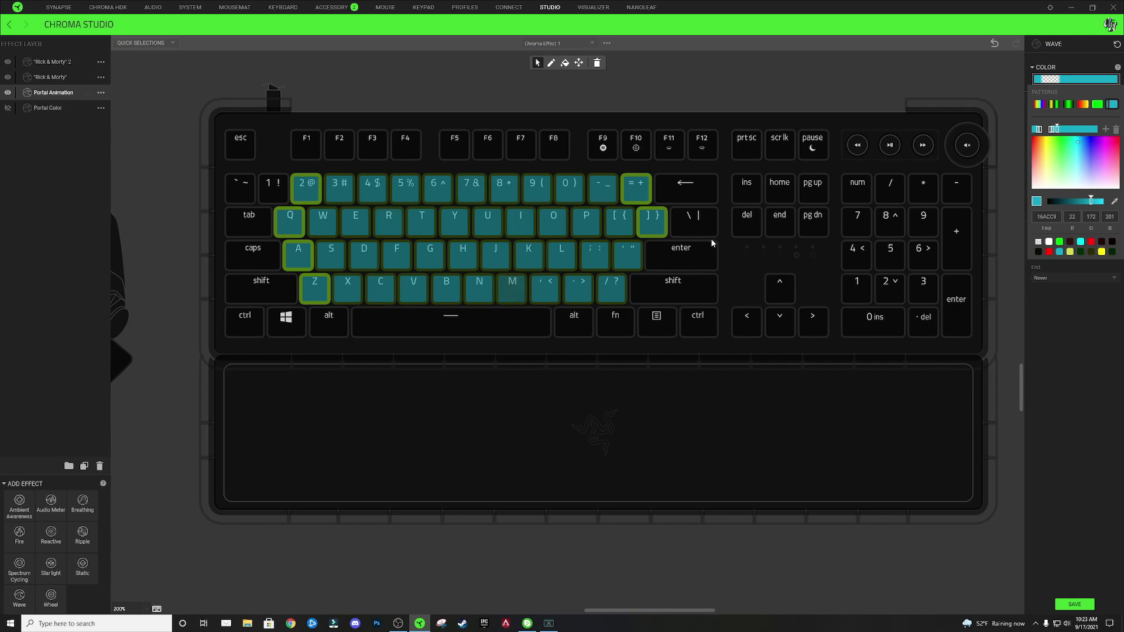
{"action": "left_click", "coordinate": [317, 292]}
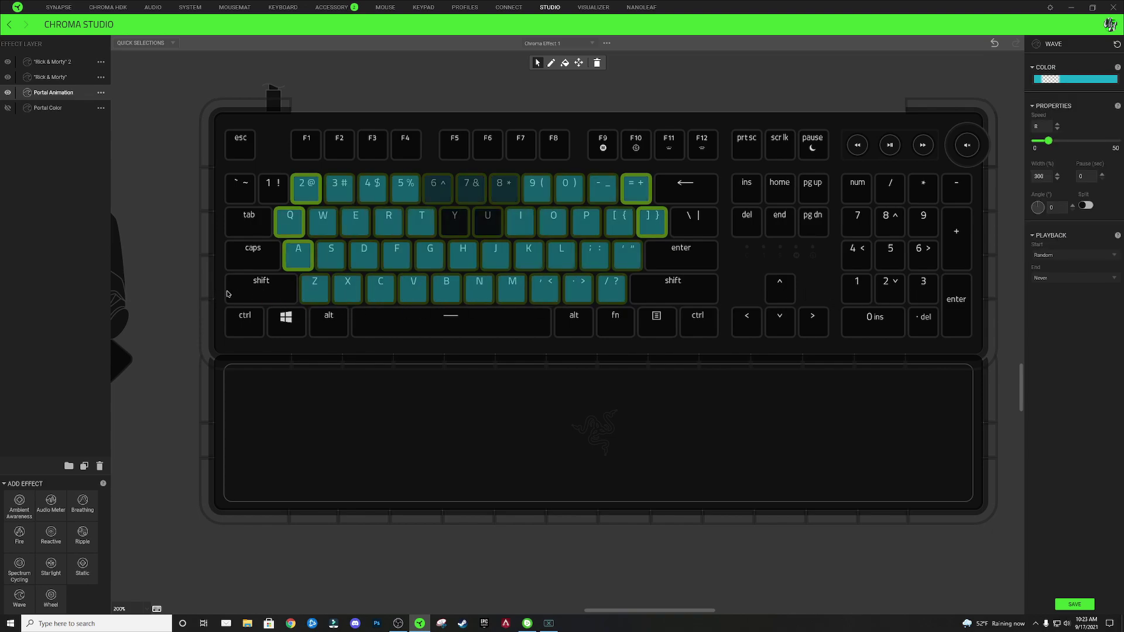
Shift the added blue stop progressively further along the gradient, deselecting A first and then Q and ] until only 2 and = remain.
{"action": "left_click", "coordinate": [1056, 80]}
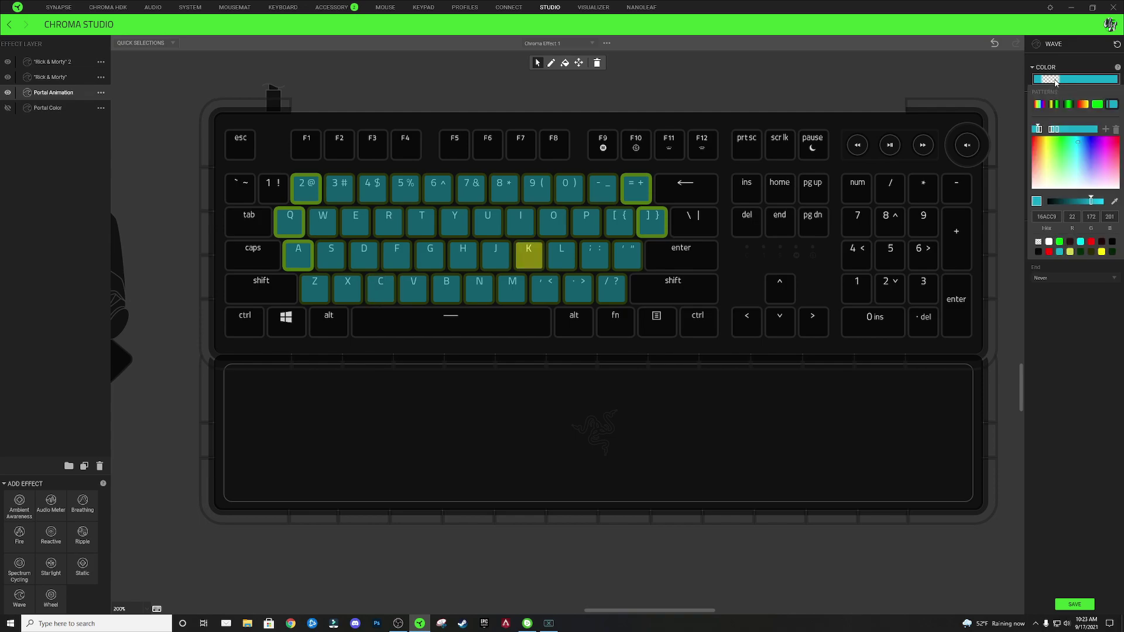
{"action": "left_click_drag", "start_coordinate": [1039, 130], "coordinate": [1059, 130]}
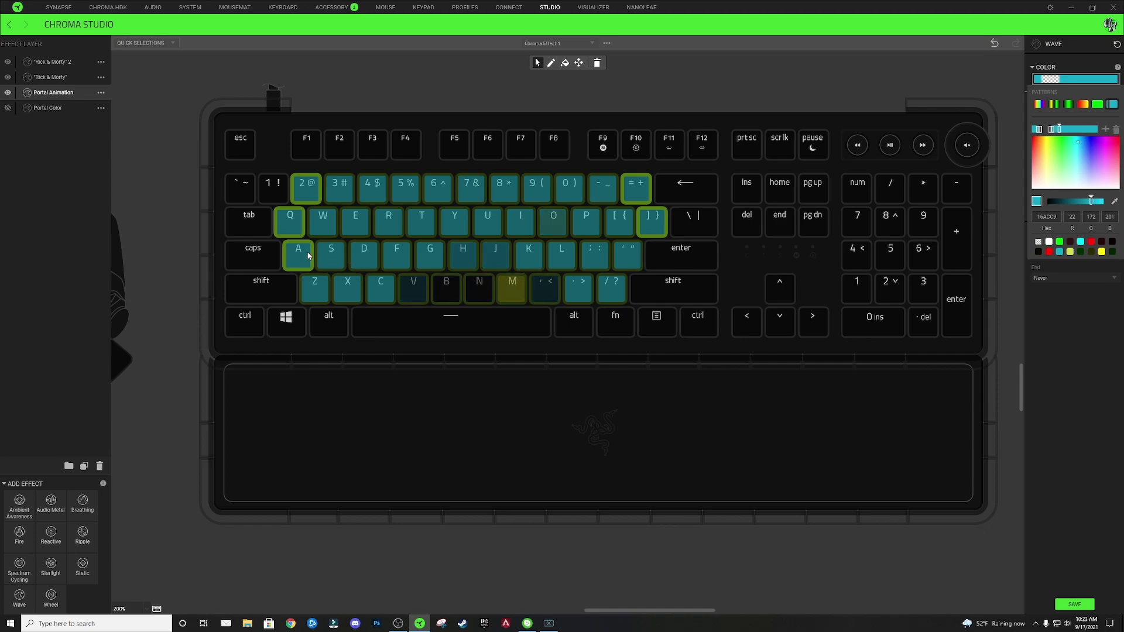
{"action": "left_click", "coordinate": [216, 257]}
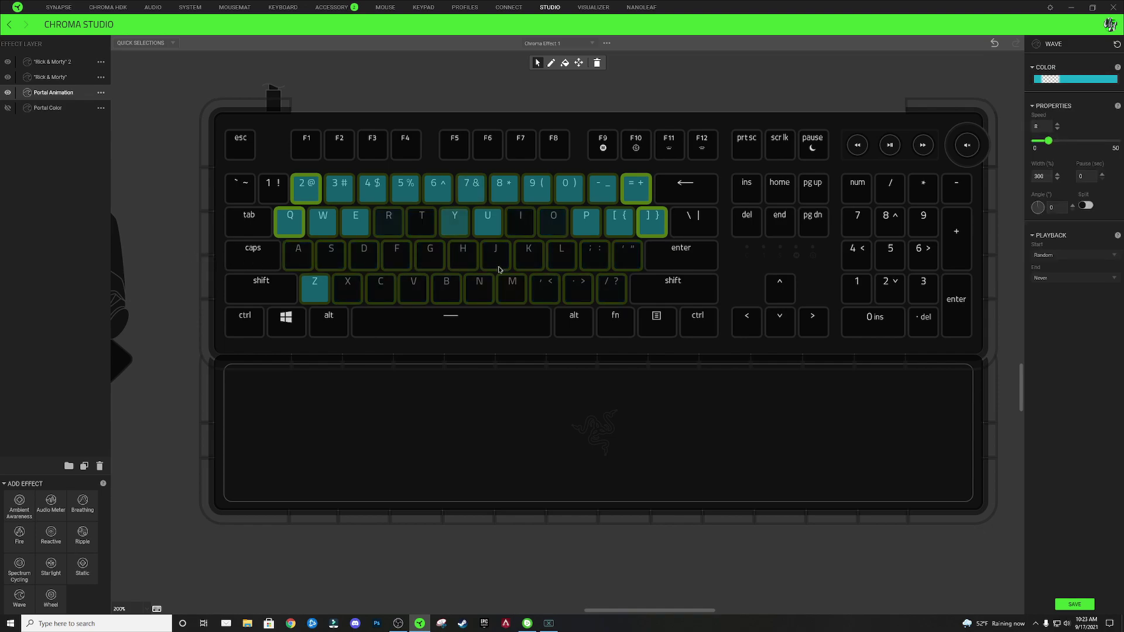
{"action": "left_click", "coordinate": [1054, 79]}
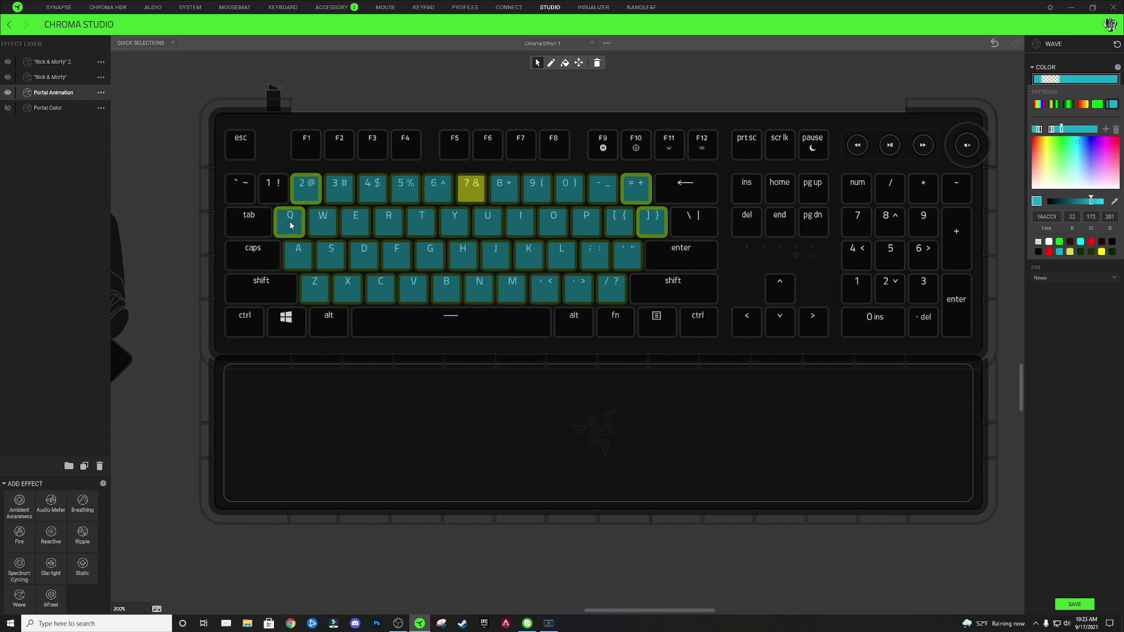
{"action": "left_click", "coordinate": [553, 257]}
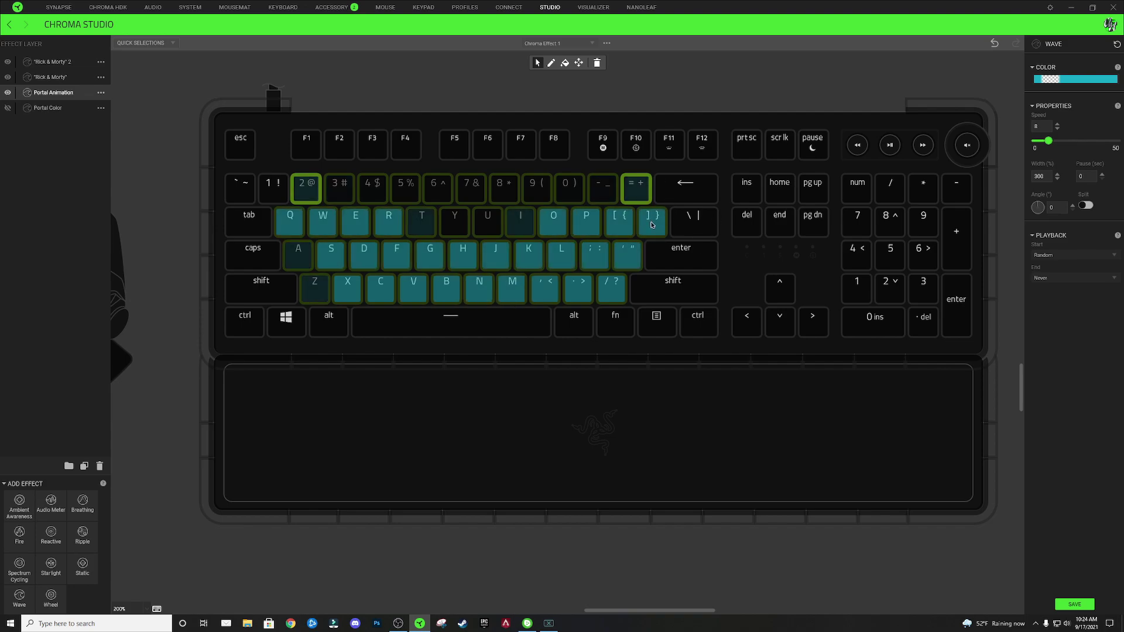
{"action": "left_click", "coordinate": [1076, 78]}
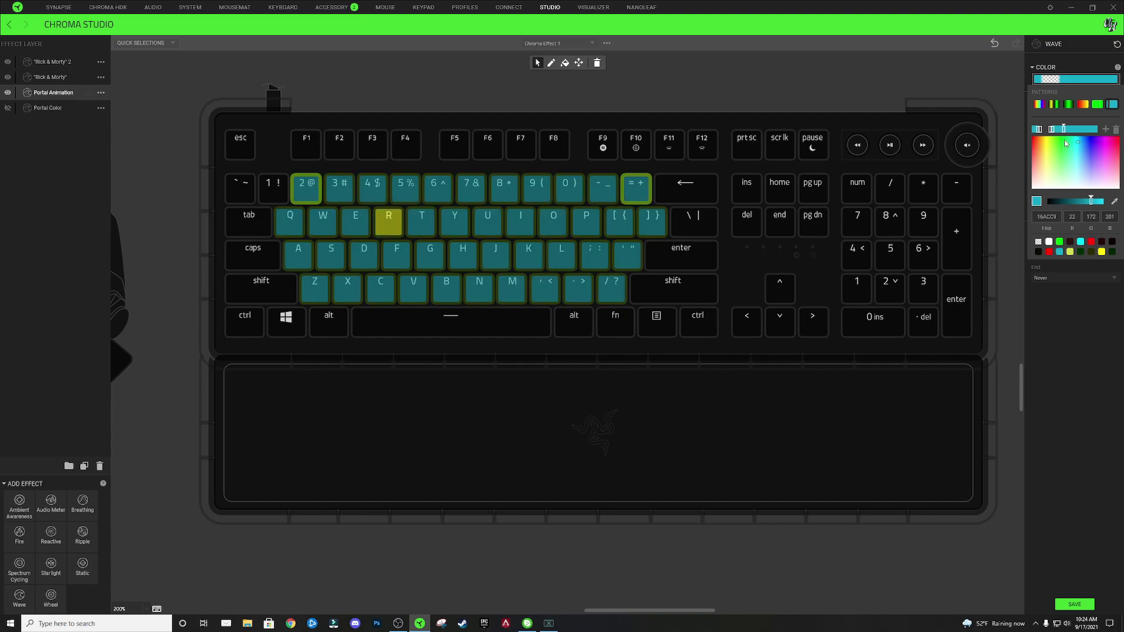
{"action": "left_click", "coordinate": [777, 91]}
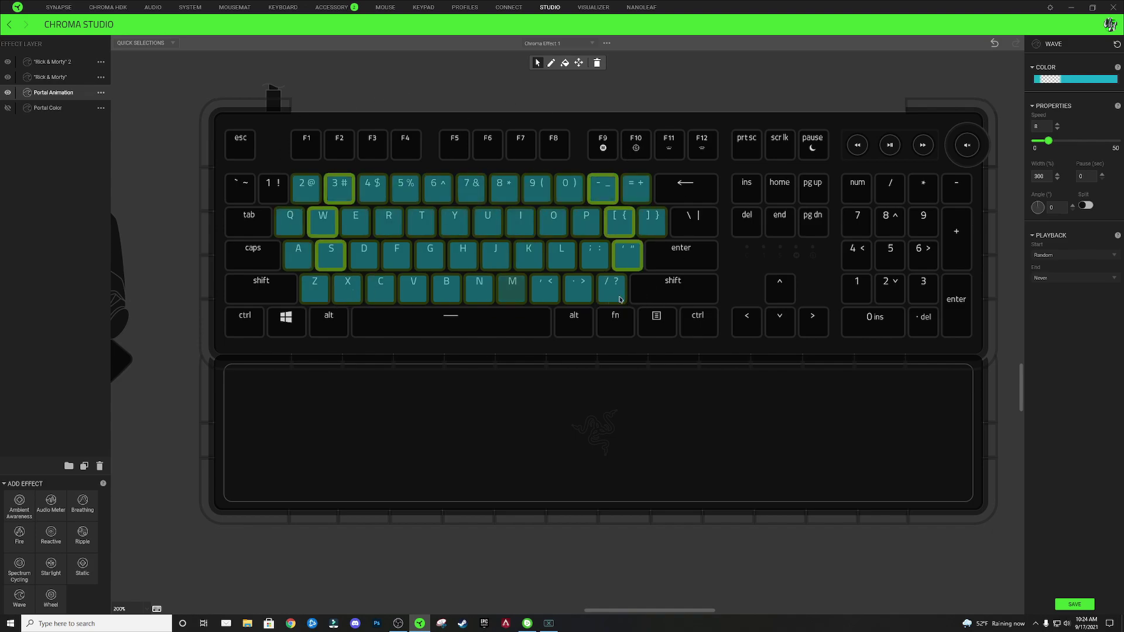
Add a blue 16ACC9 stop after the transparent band for the keys 3, -, W, [, S and ', and deselect S and '.
{"action": "left_click", "coordinate": [1046, 82]}
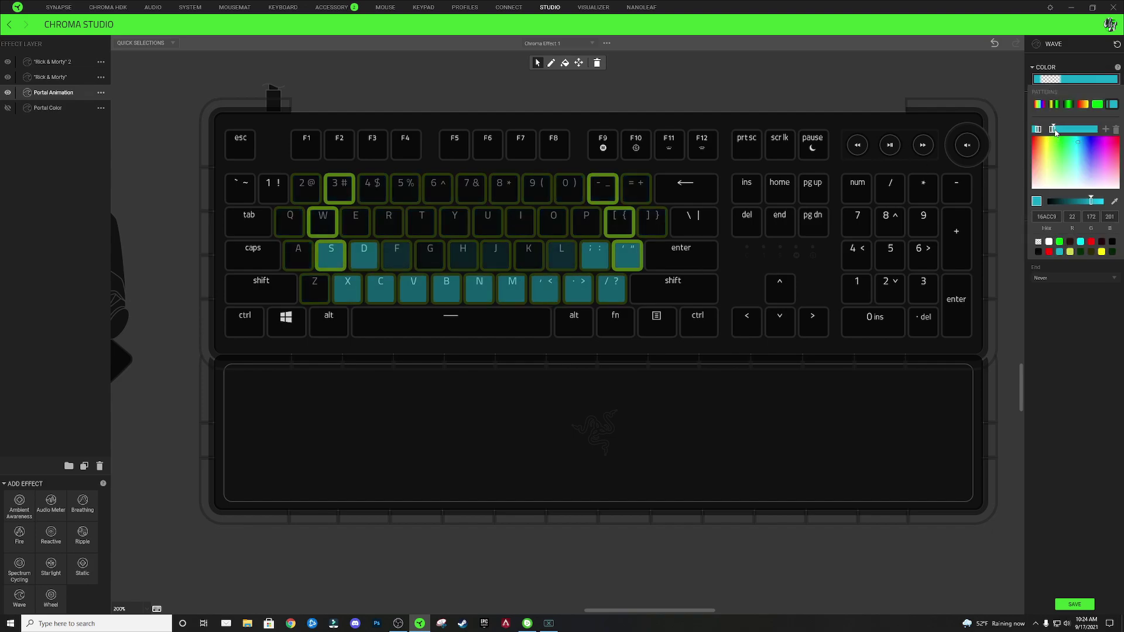
{"action": "left_click", "coordinate": [1105, 131]}
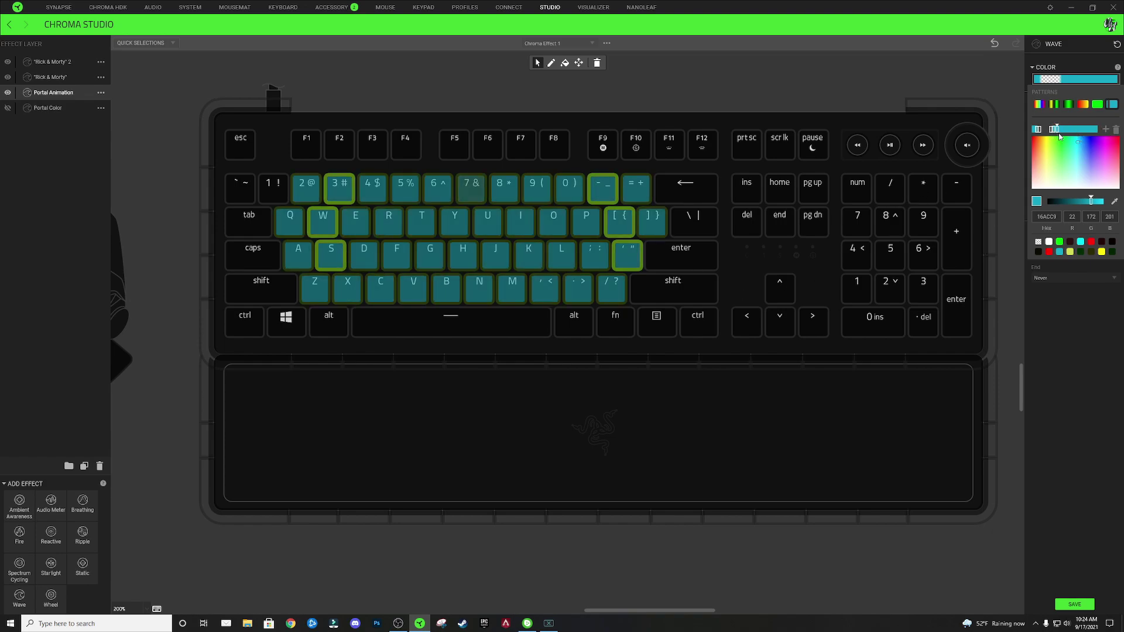
{"action": "left_click", "coordinate": [328, 264]}
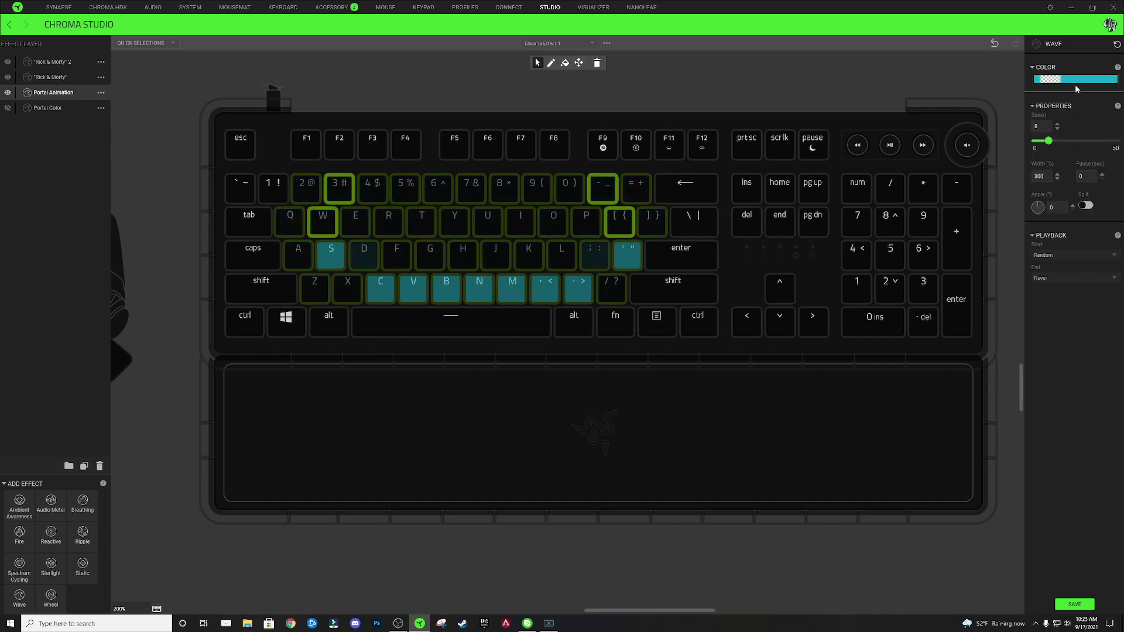
Shift the added blue stop further along the gradient for 3, -, W and [, and further again for just 3 and -.
{"action": "left_click", "coordinate": [1074, 80]}
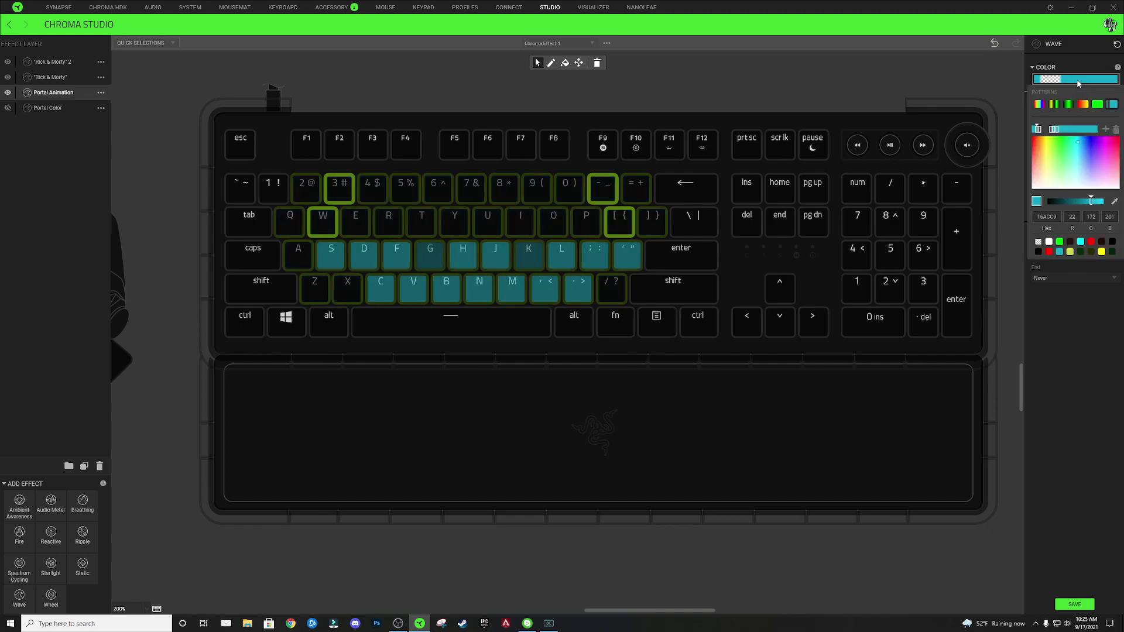
{"action": "left_click", "coordinate": [1059, 134]}
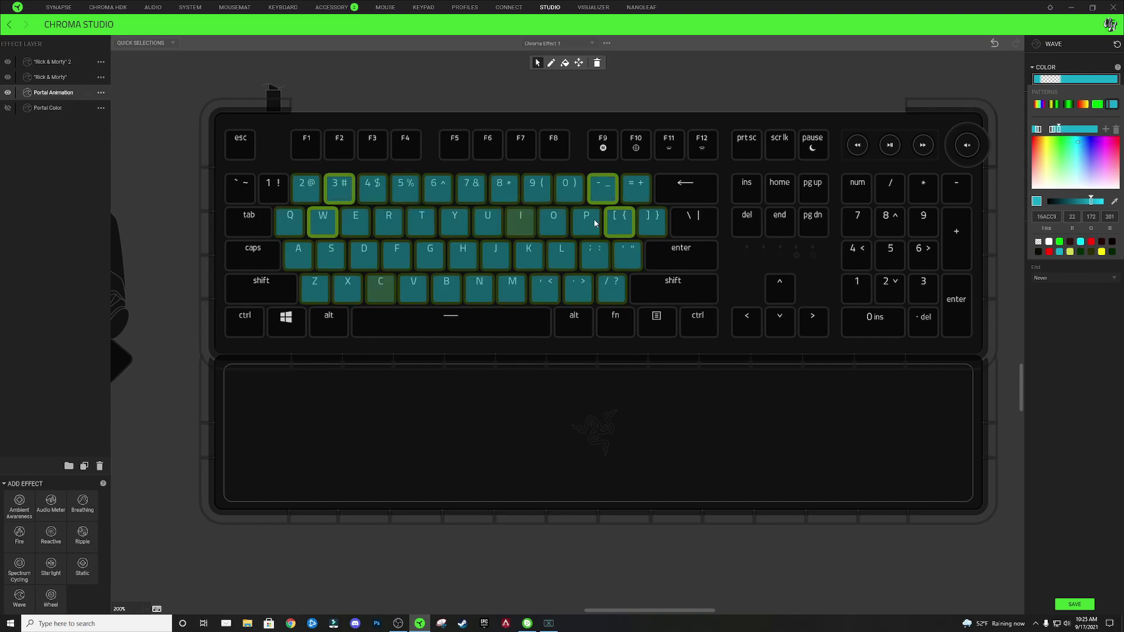
{"action": "left_click", "coordinate": [322, 220]}
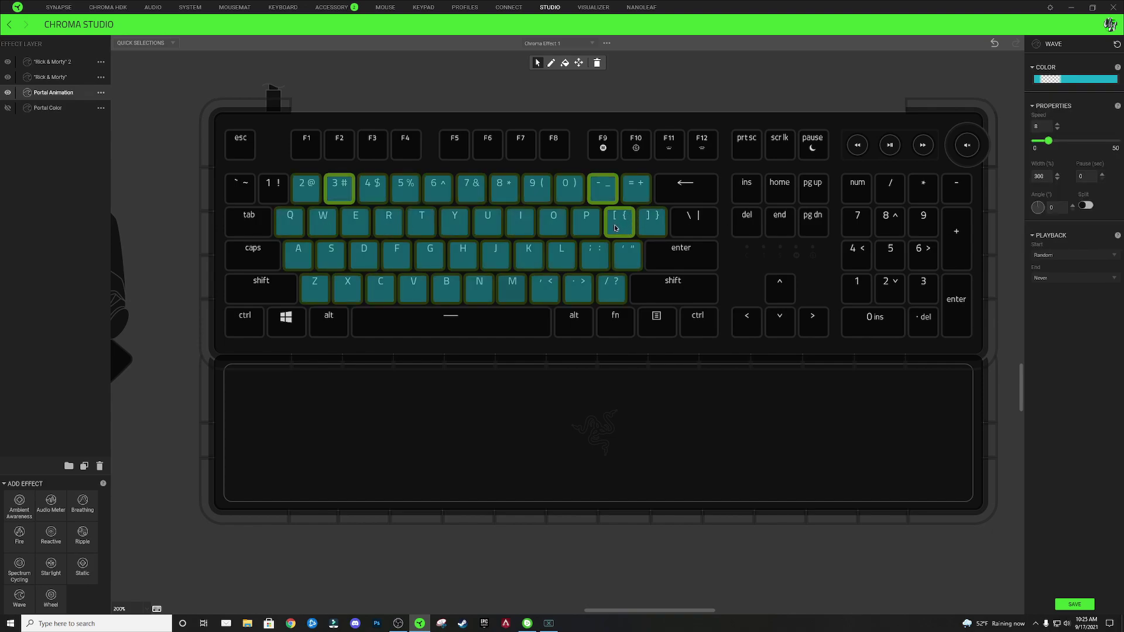
{"action": "left_click", "coordinate": [1075, 79]}
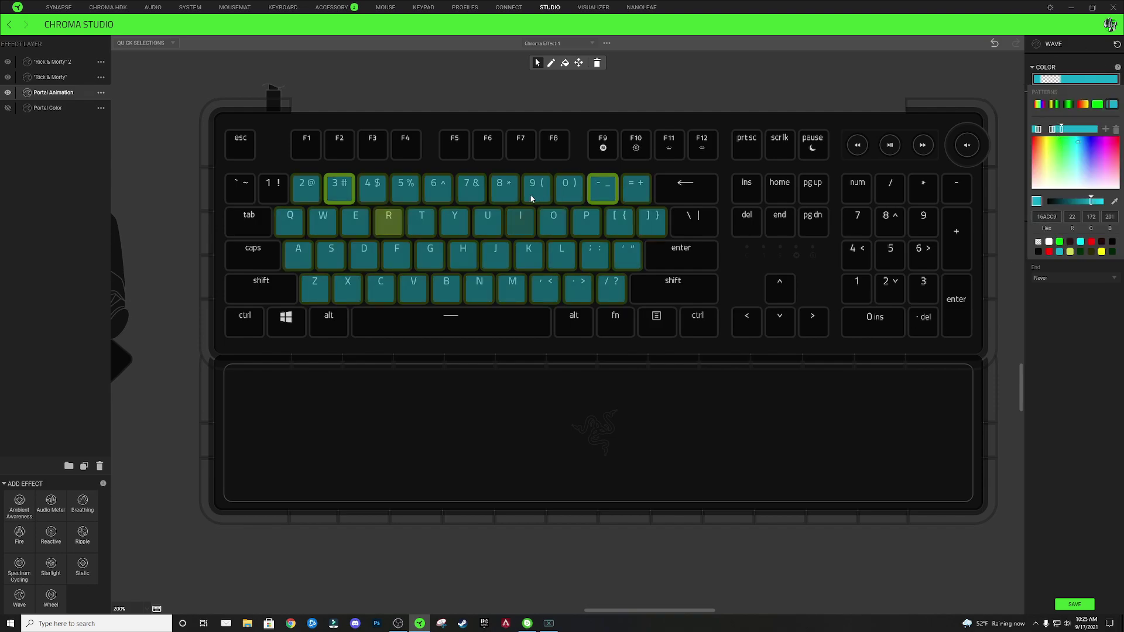
{"action": "left_click", "coordinate": [367, 190]}
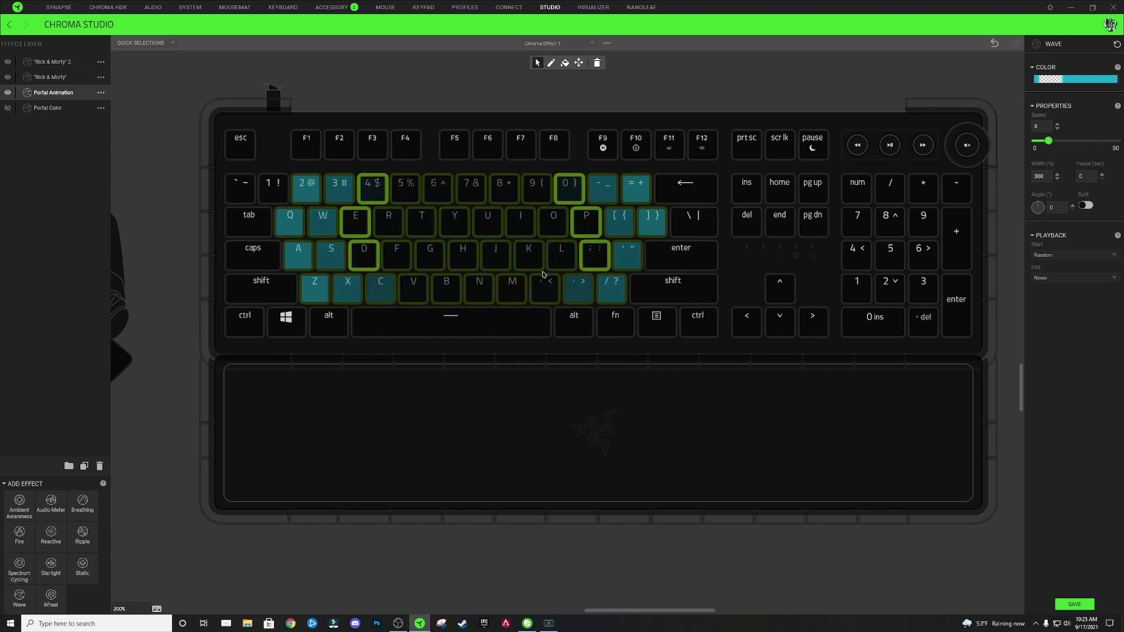
Add a blue 16ACC9 stop after the transparent band for the keys 4, 0, E, P, D and ;, and deselect D and ;.
{"action": "left_click", "coordinate": [1071, 79]}
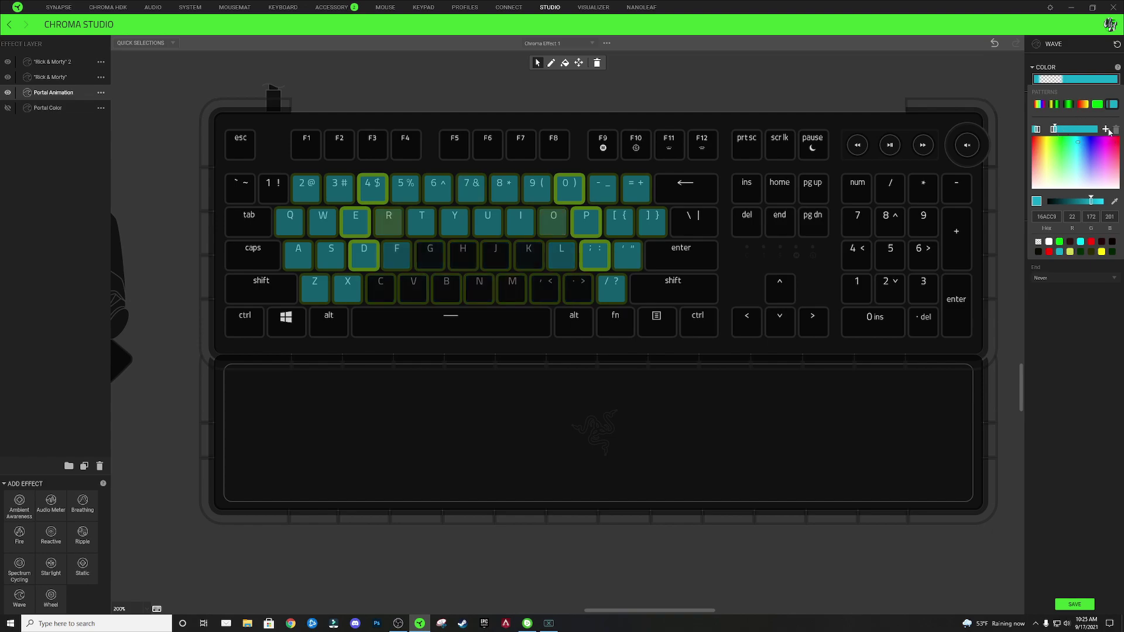
{"action": "left_click", "coordinate": [1072, 132]}
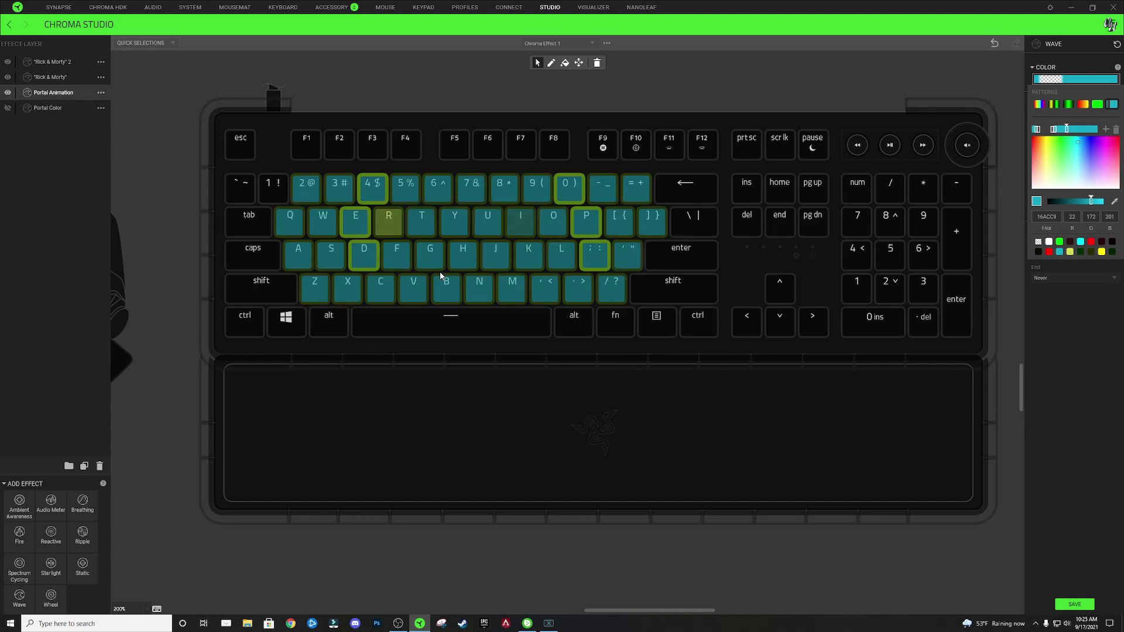
{"action": "left_click", "coordinate": [365, 257]}
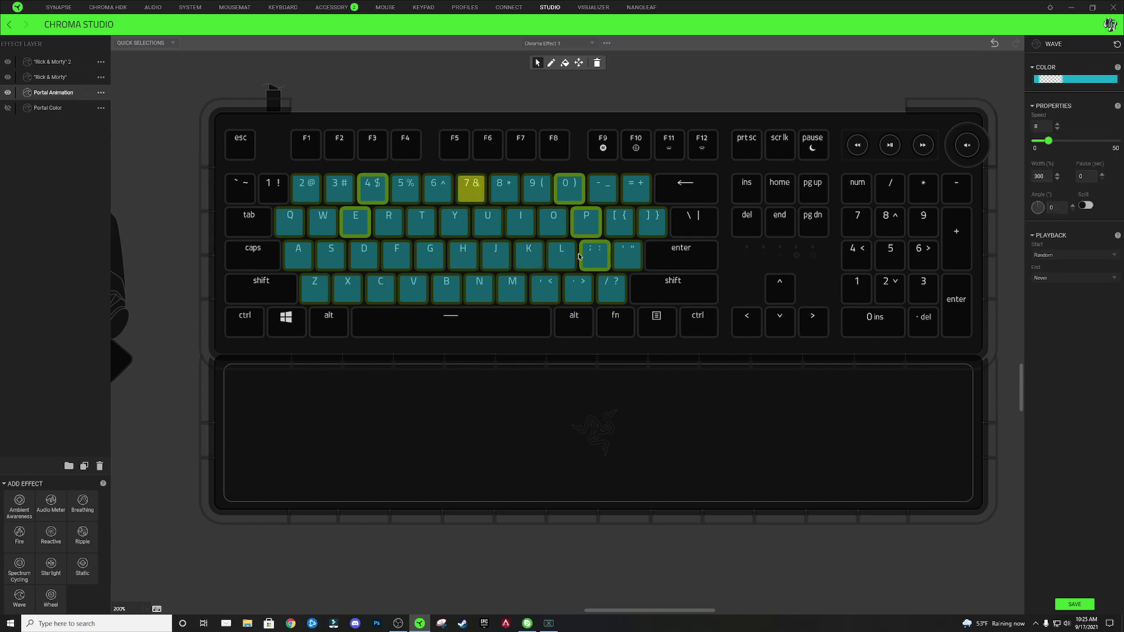
Shift the added blue stop further along the gradient for 4, 0, E and P, and further again for just 4 and 0.
{"action": "left_click", "coordinate": [1072, 79]}
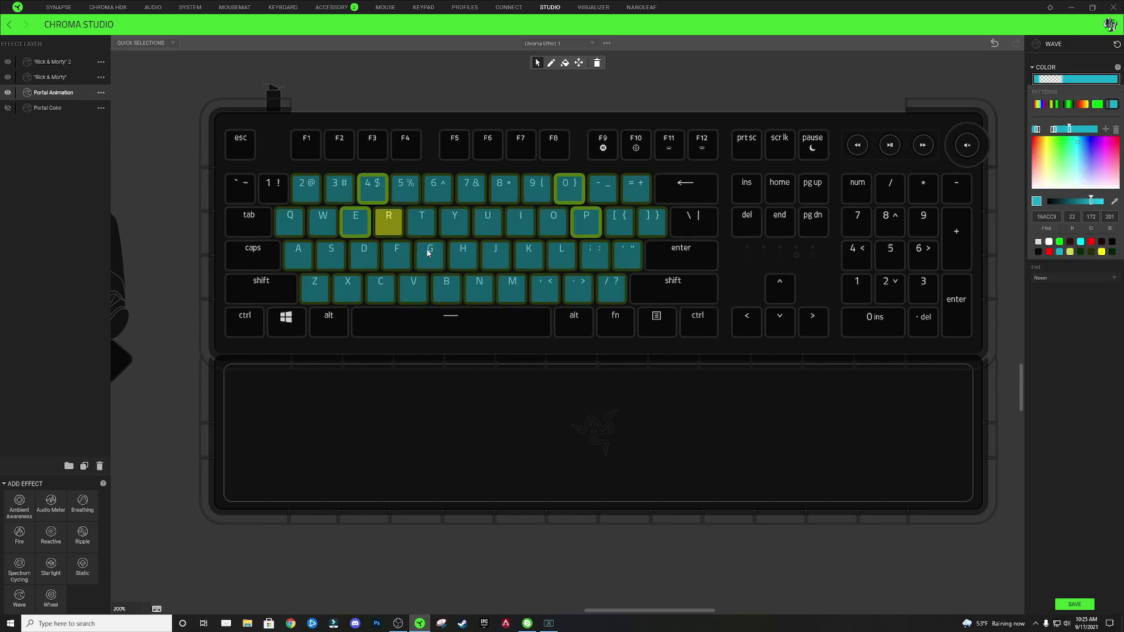
{"action": "left_click", "coordinate": [587, 225]}
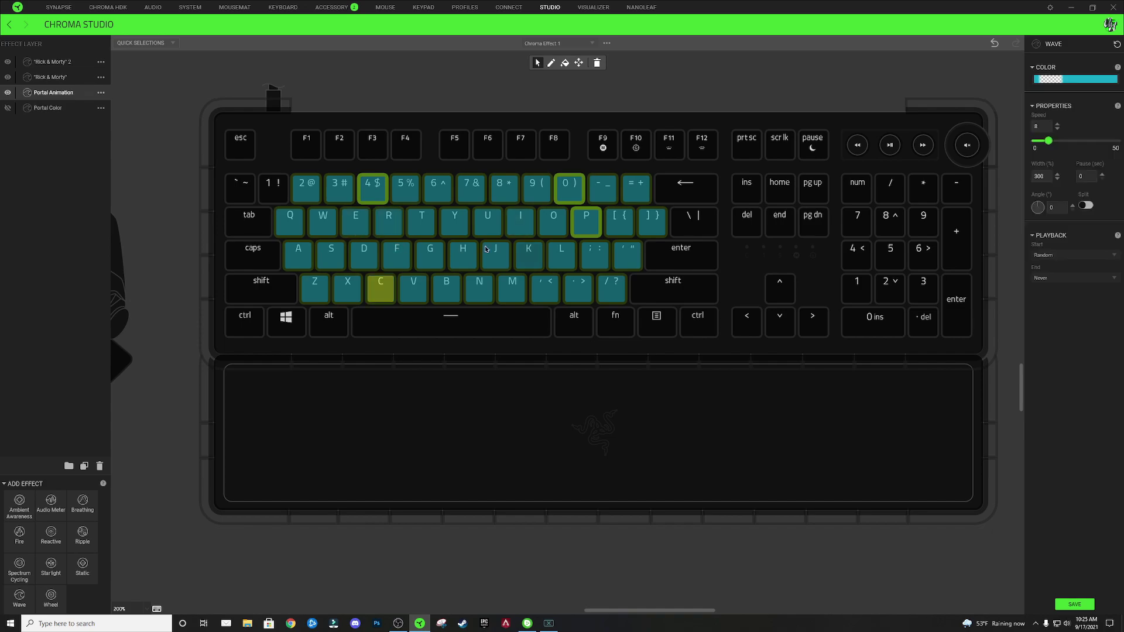
{"action": "left_click", "coordinate": [1060, 81]}
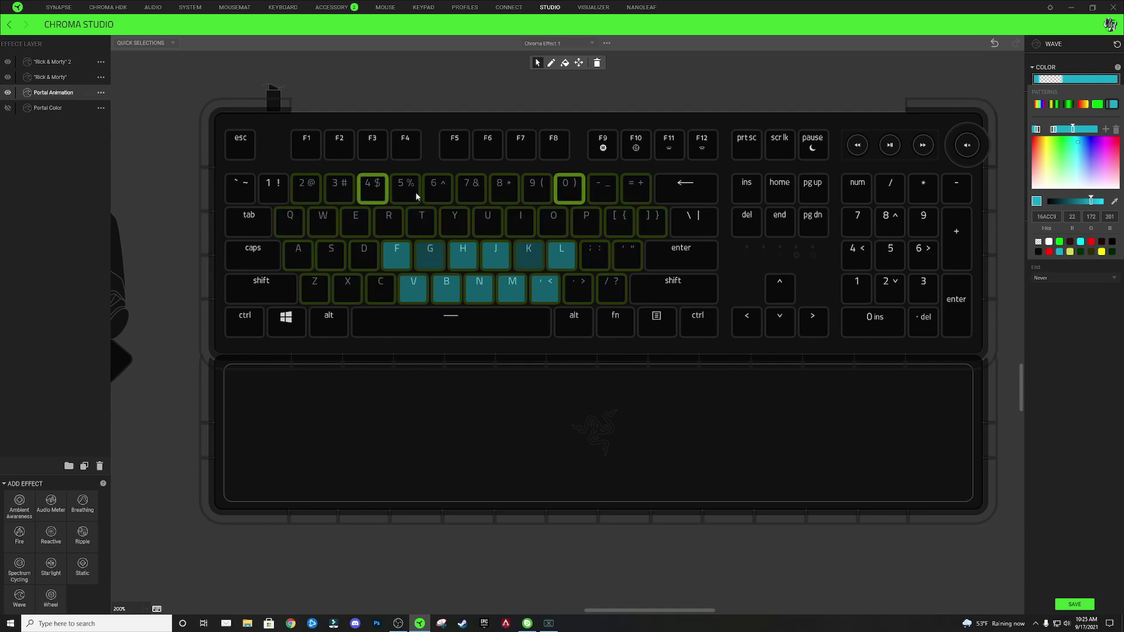
Add a blue 16ACC9 stop after the transparent band for 5, 9, R, O, F, L, V and comma, shifting it further for each higher row.
{"action": "left_click", "coordinate": [445, 208]}
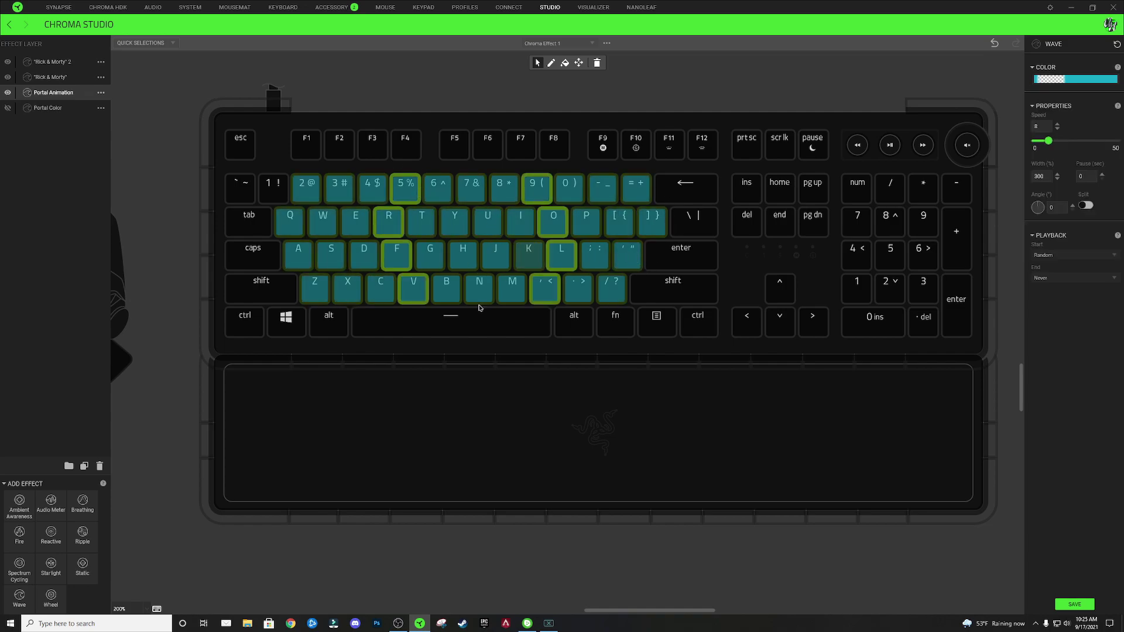
{"action": "left_click", "coordinate": [1077, 79]}
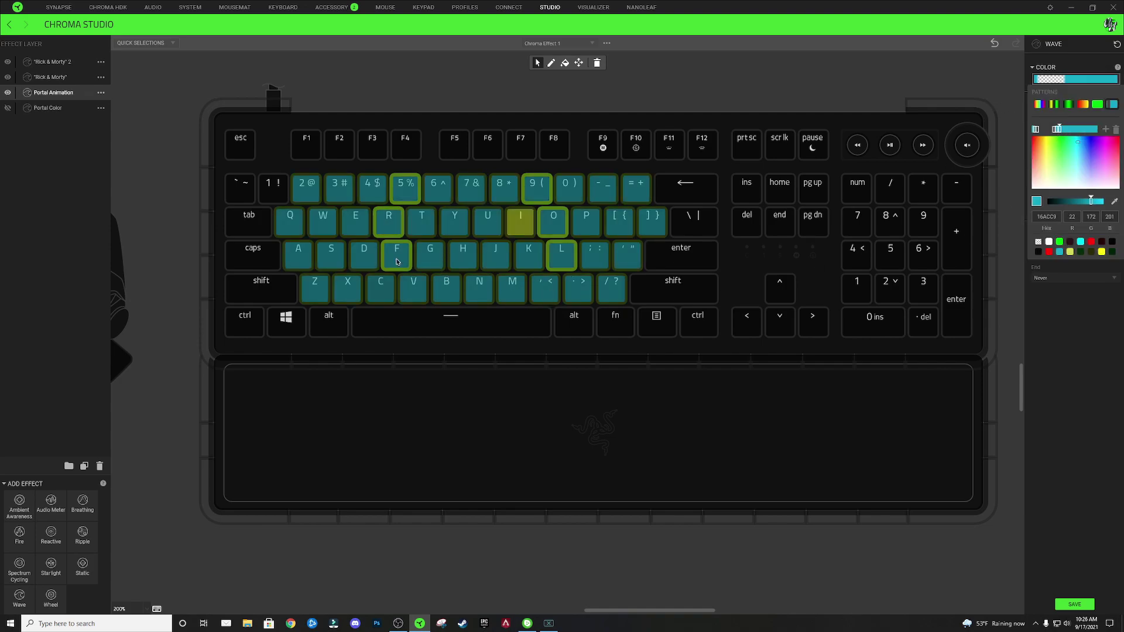
{"action": "left_click", "coordinate": [1050, 79]}
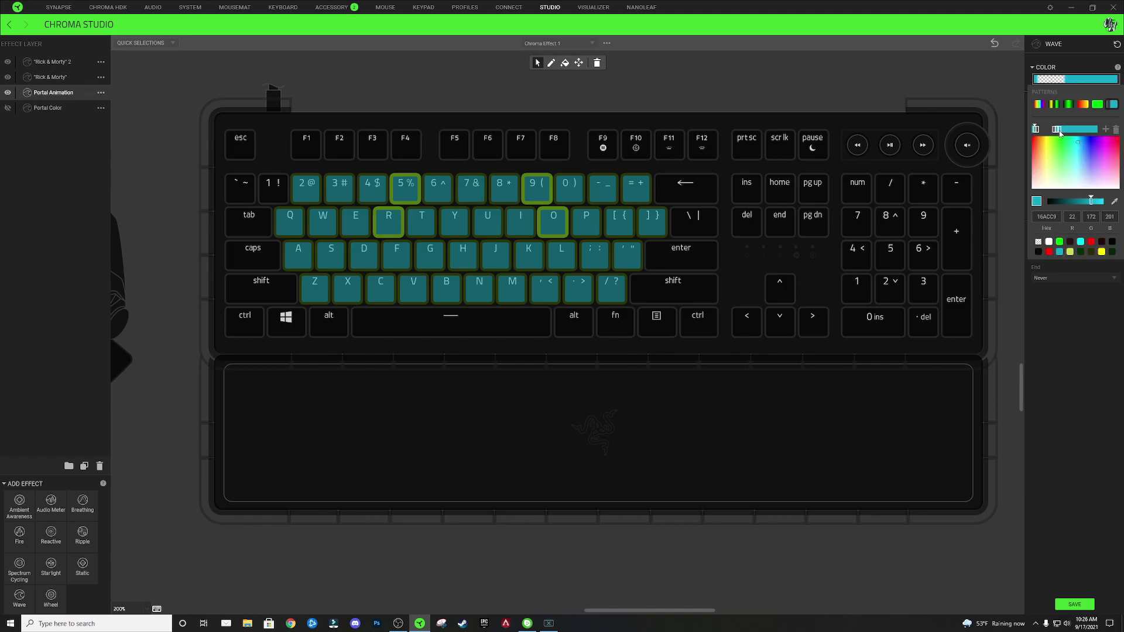
{"action": "left_click", "coordinate": [531, 235]}
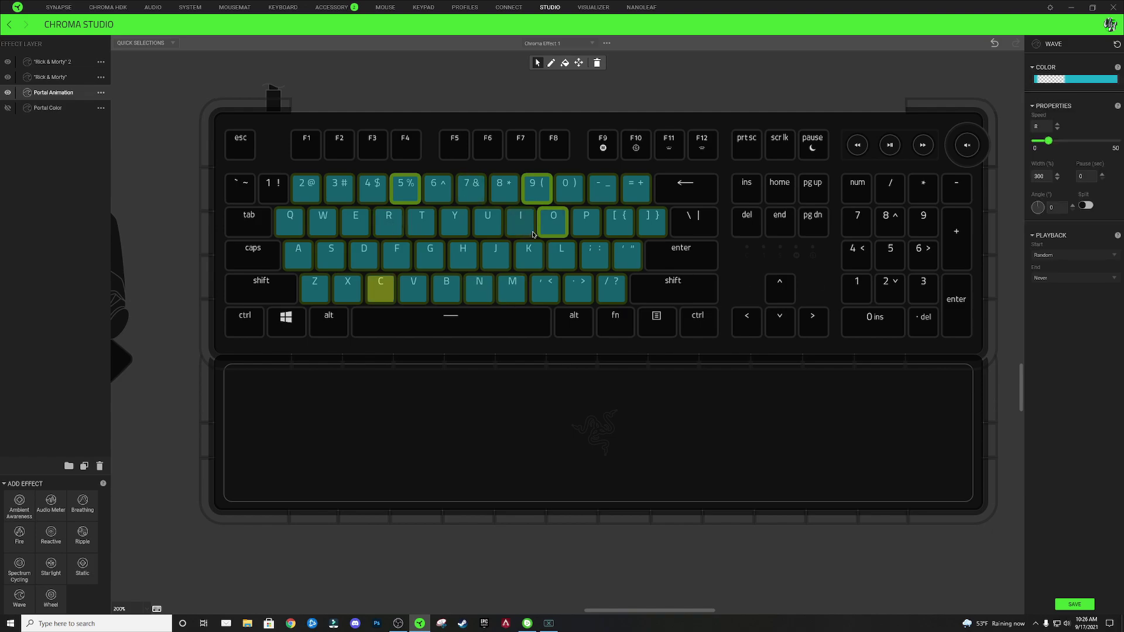
{"action": "left_click", "coordinate": [1059, 80]}
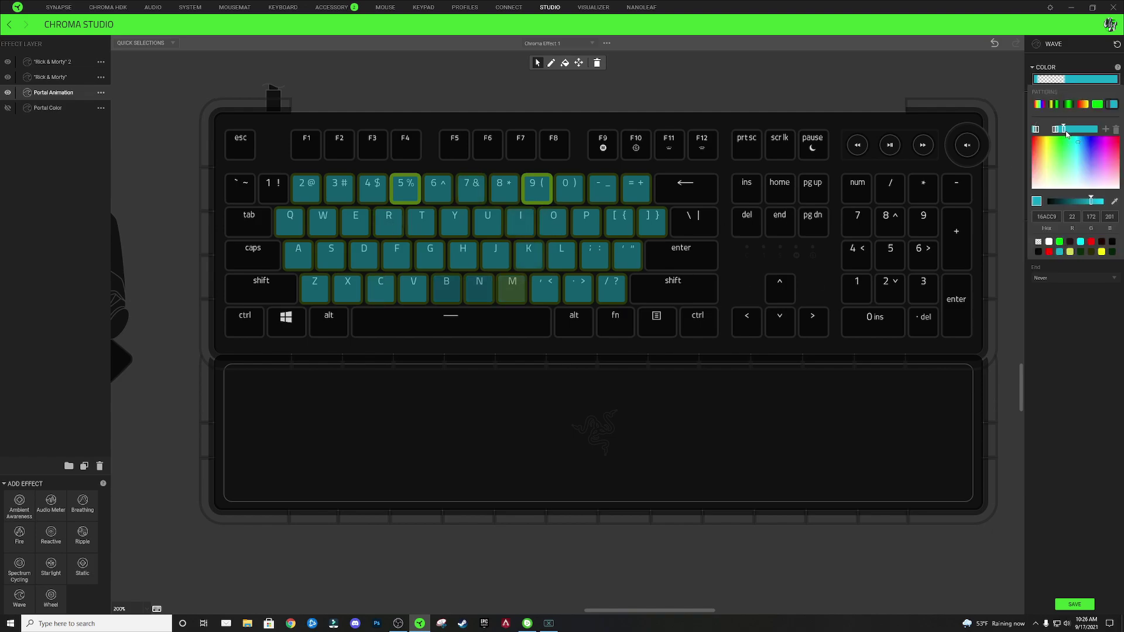
Add a blue 16ACC9 stop after the transparent band for 6, 7, 8, T, I, G and K, shifting it further for each higher row.
{"action": "left_click", "coordinate": [433, 187]}
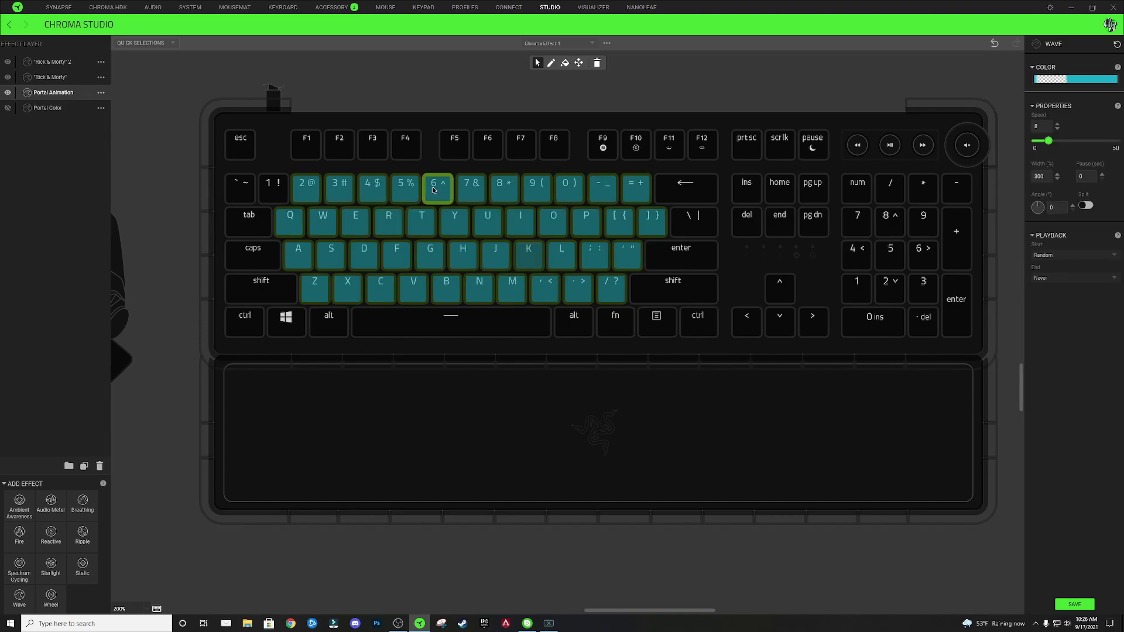
{"action": "left_click", "coordinate": [1066, 80]}
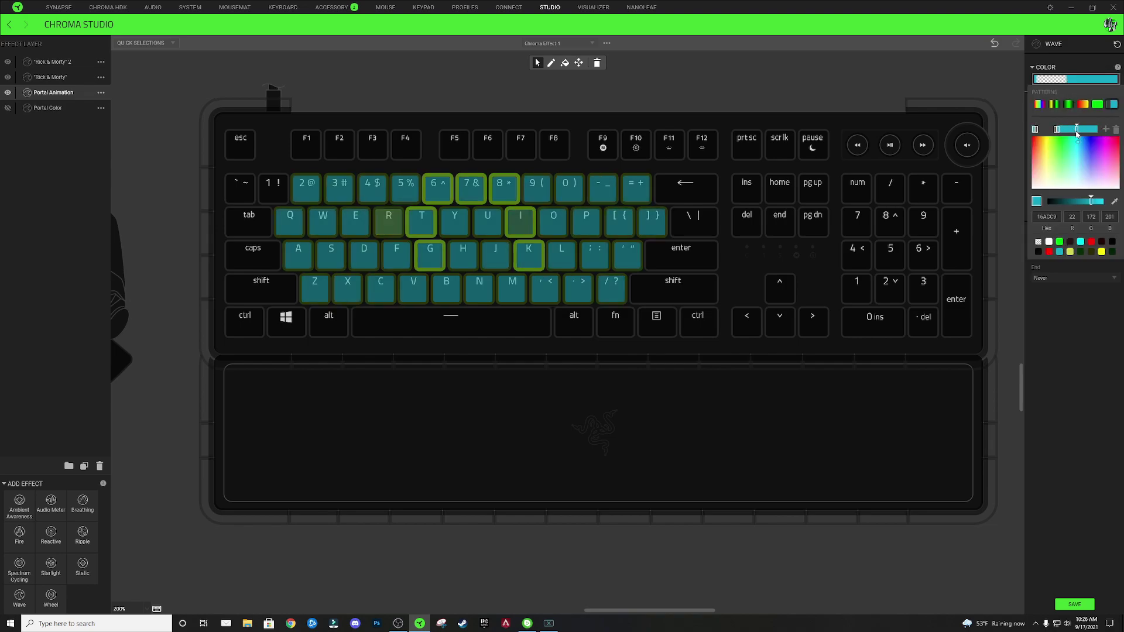
{"action": "left_click", "coordinate": [1072, 82]}
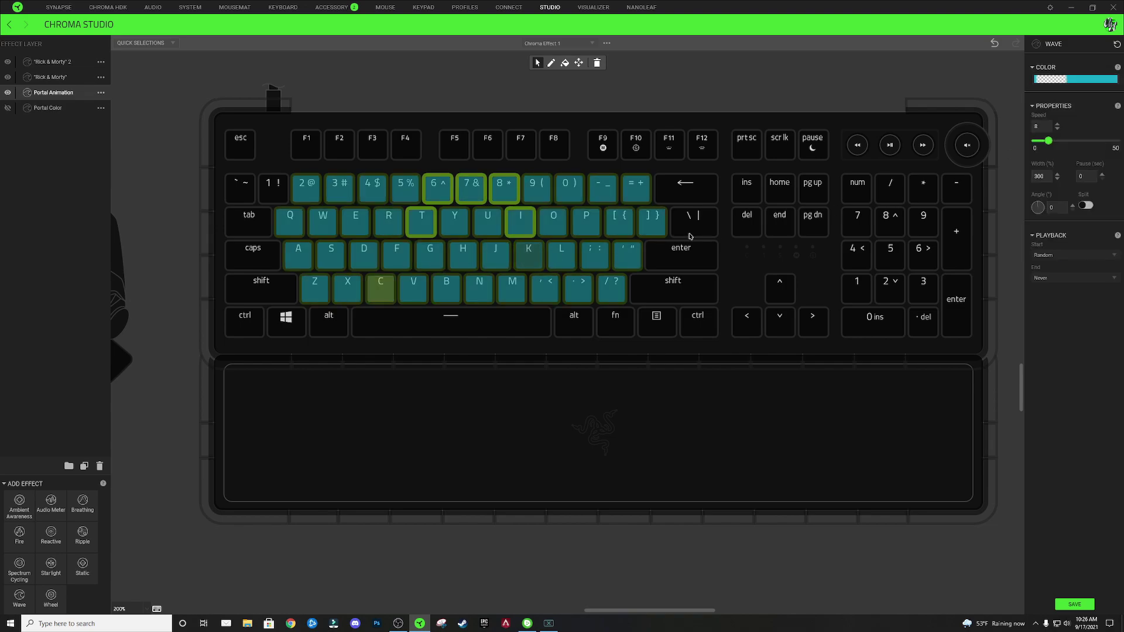
{"action": "left_click", "coordinate": [1072, 82]}
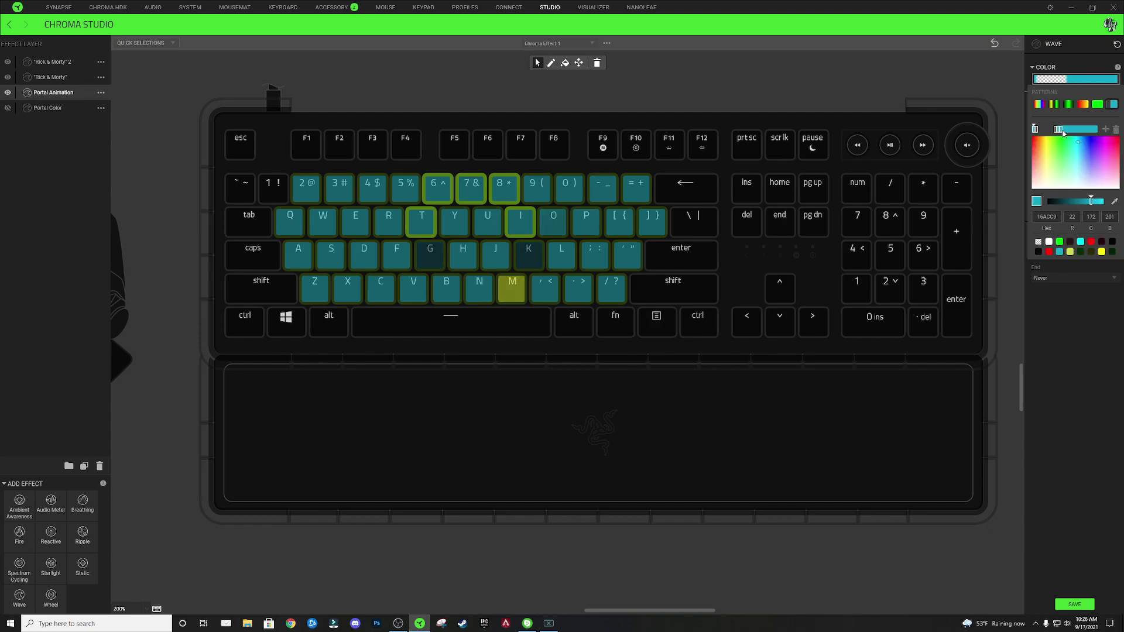
{"action": "left_click", "coordinate": [504, 252]}
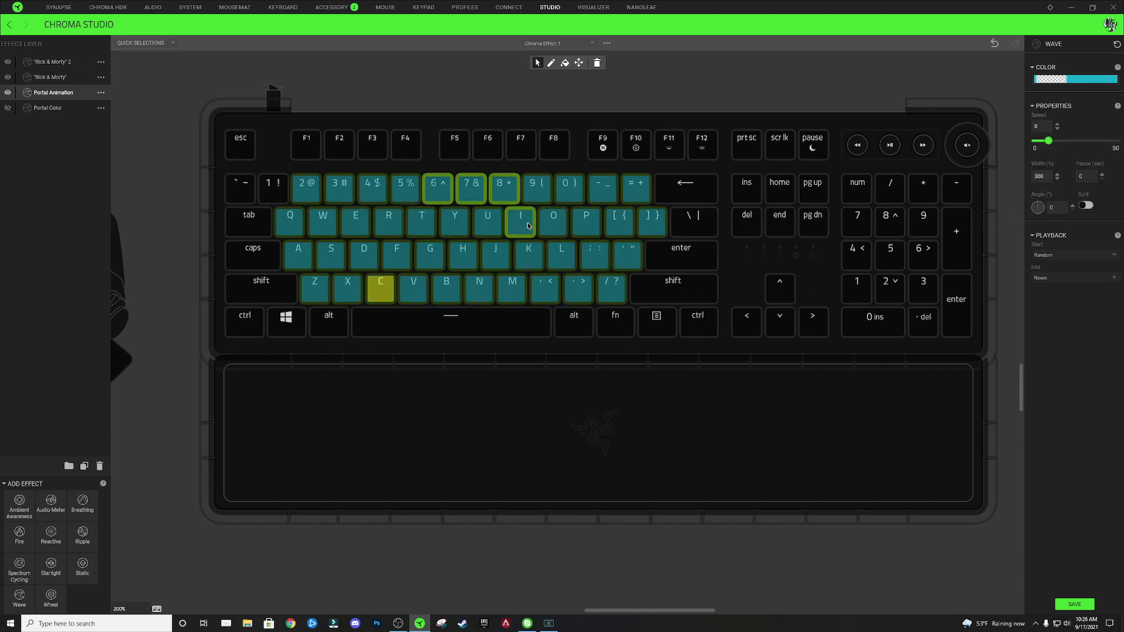
{"action": "left_click", "coordinate": [1076, 82]}
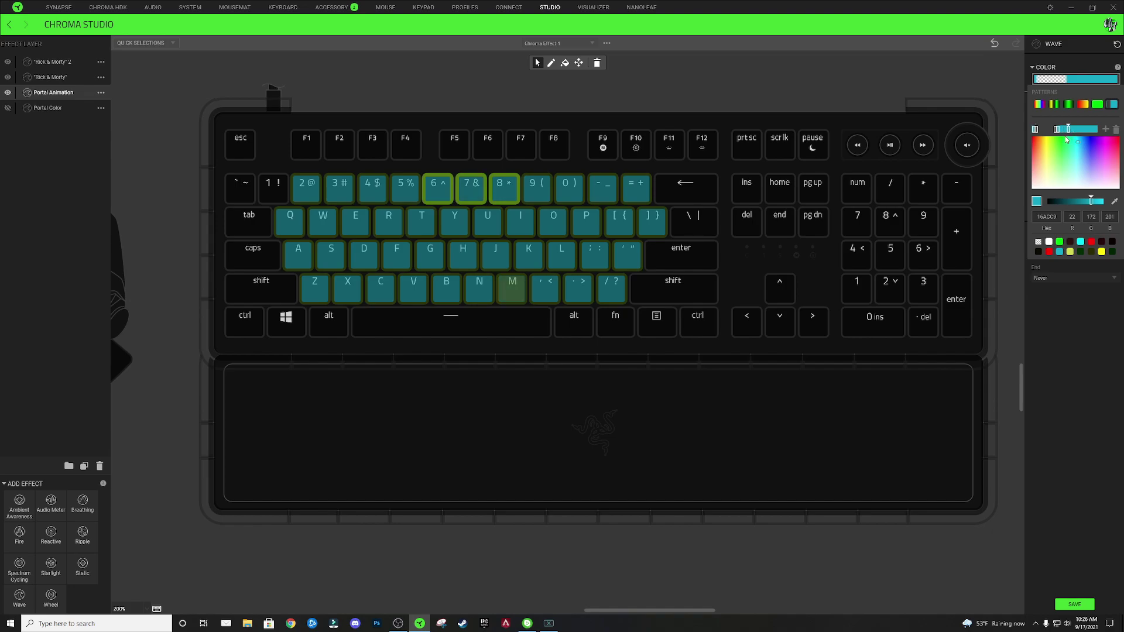
Place a blue 16ACC9 stop after the transparent band for the keys Y and U, and clear the key selection.
{"action": "left_click", "coordinate": [465, 143]}
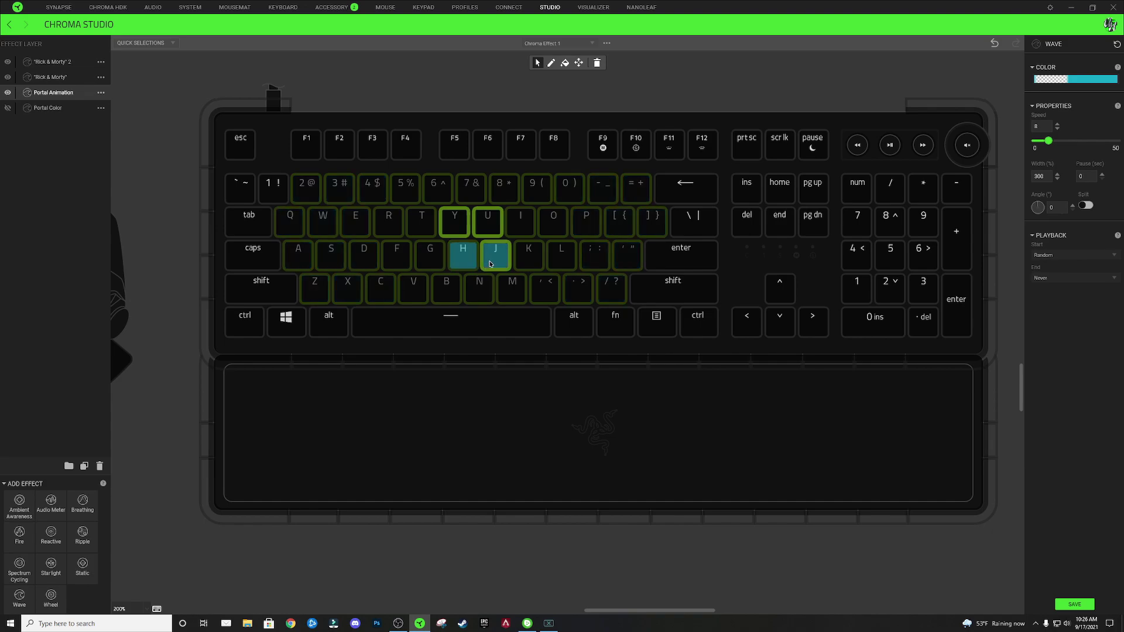
{"action": "left_click", "coordinate": [1062, 79]}
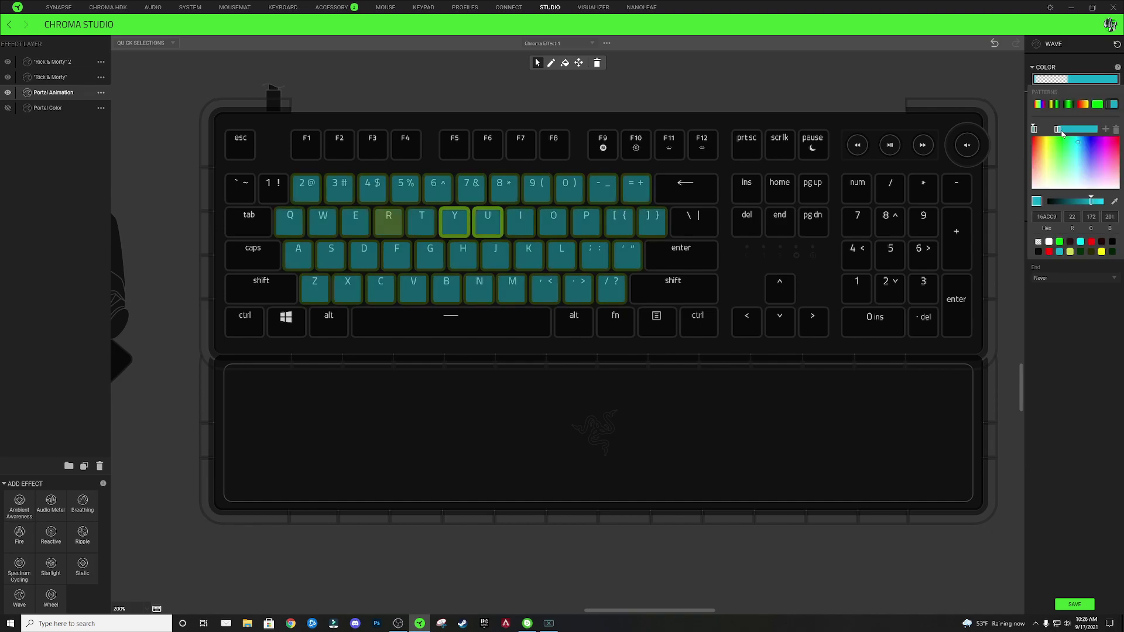
{"action": "left_click", "coordinate": [1106, 130]}
{"action": "left_click", "coordinate": [707, 89]}
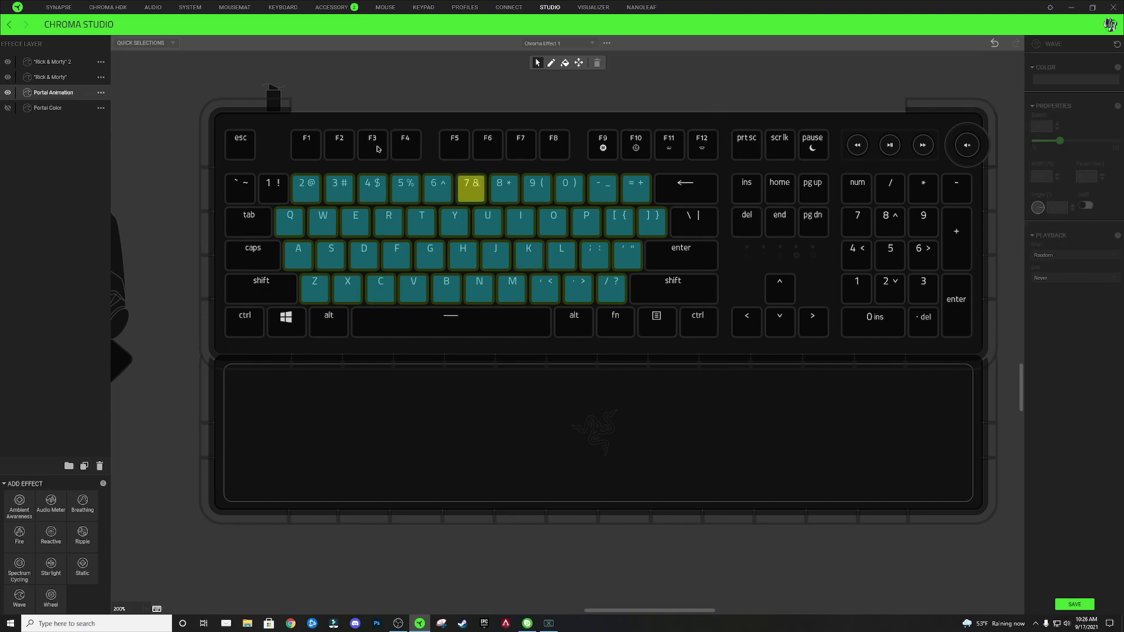
Make the hidden Portal Color layer visible to preview the green wave together with the blue portal animation.
{"action": "left_click", "coordinate": [10, 111]}
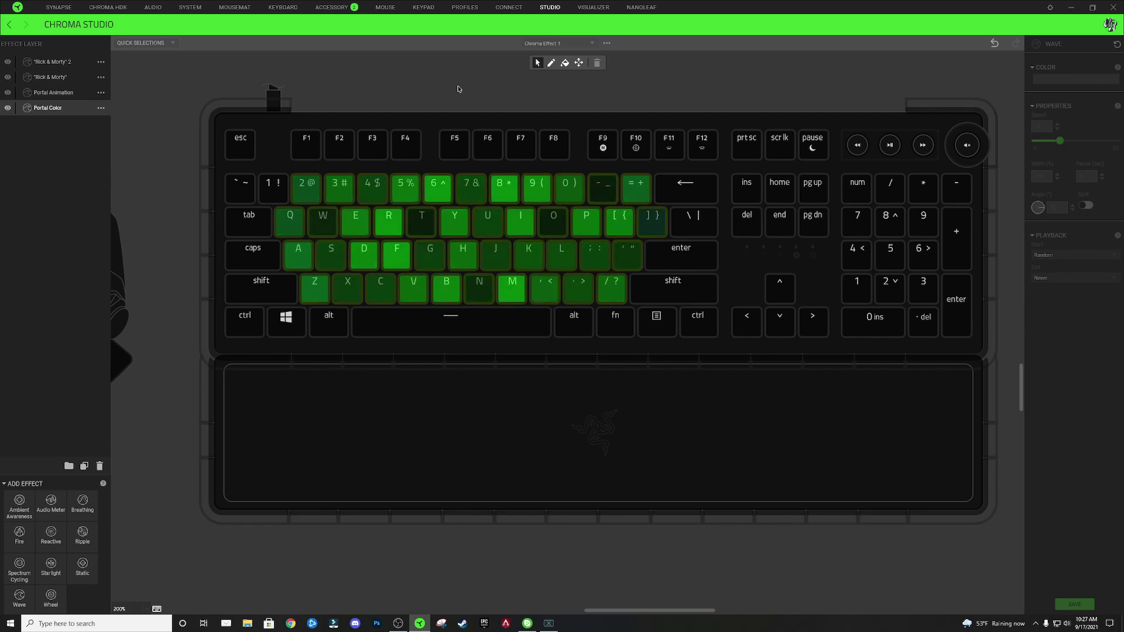
{"action": "scroll", "coordinate": [356, 201], "scroll_direction": "up", "scroll_amount": 1}
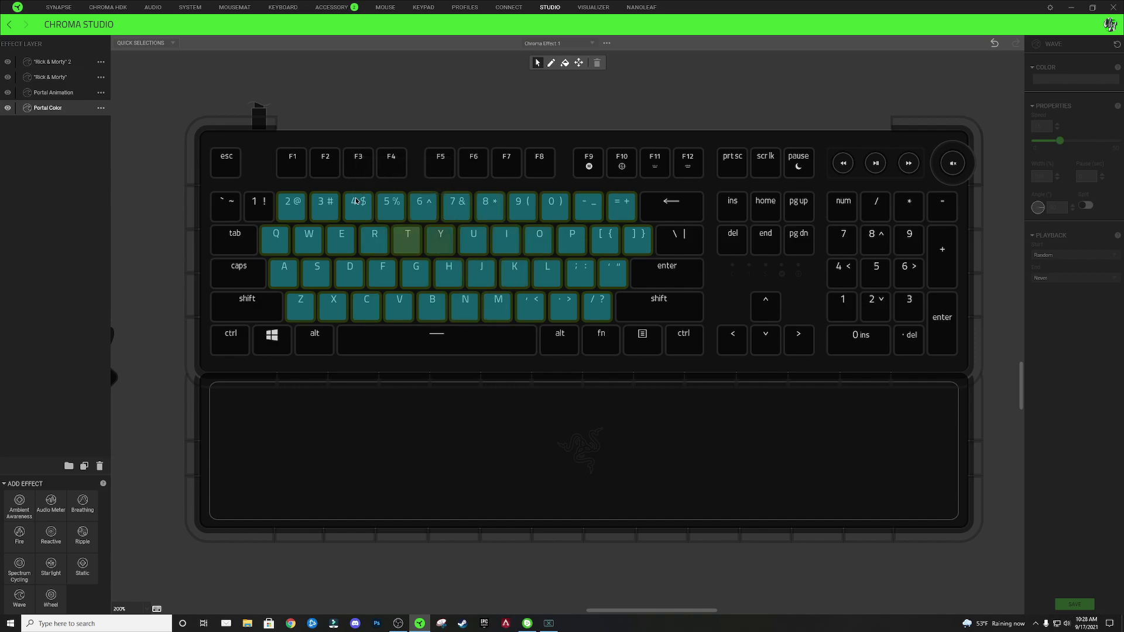
{"action": "scroll", "coordinate": [406, 140], "scroll_direction": "down", "scroll_amount": 2}
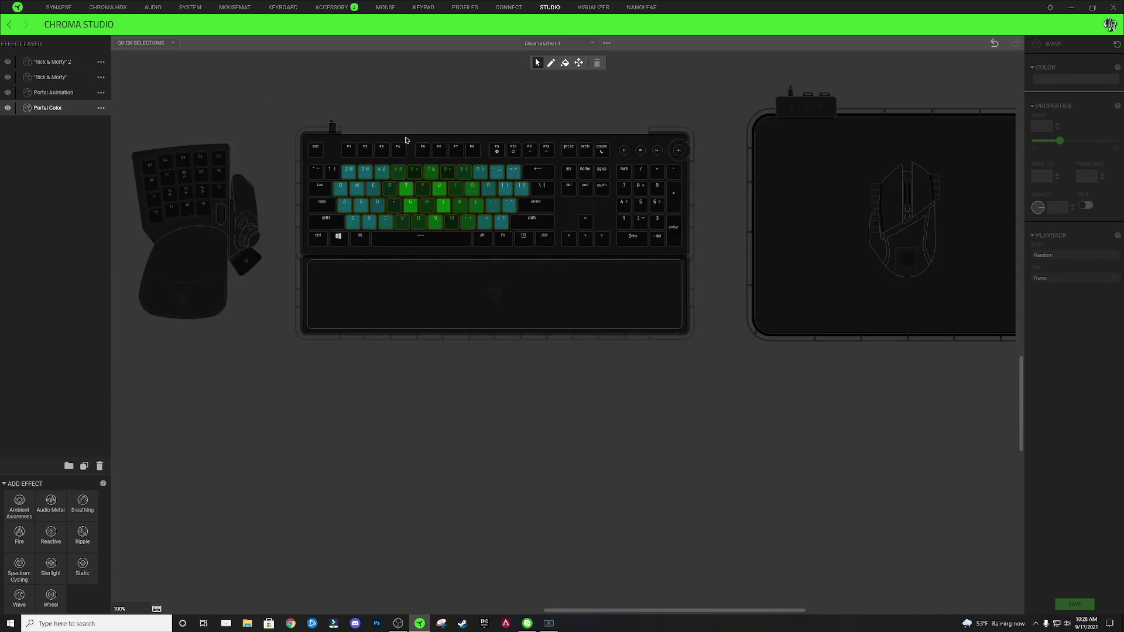
Add a Static effect and place its layer between "Rick & Morty" and Portal Animation.
{"action": "scroll", "coordinate": [407, 140], "scroll_direction": "down", "scroll_amount": 1}
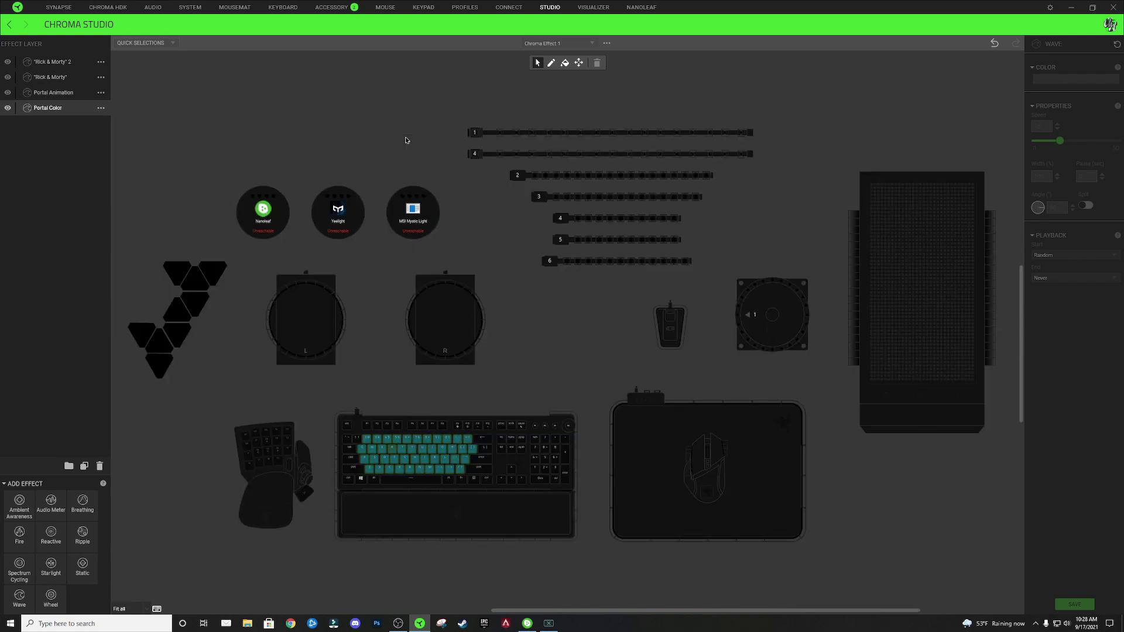
{"action": "left_click", "coordinate": [82, 565]}
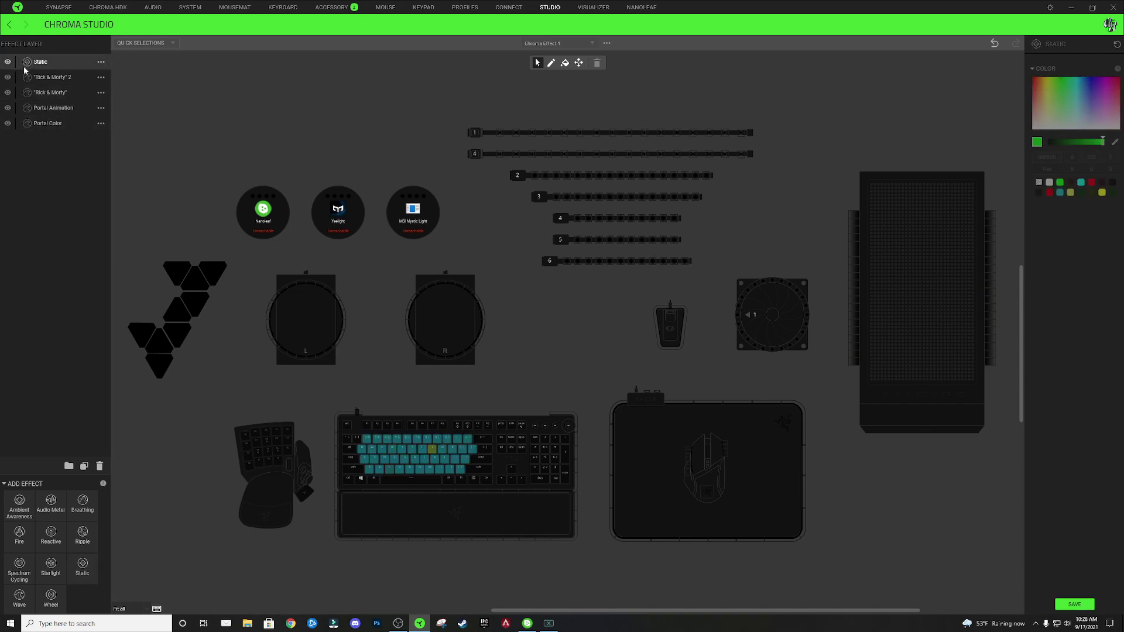
{"action": "left_click_drag", "start_coordinate": [66, 65], "coordinate": [69, 100]}
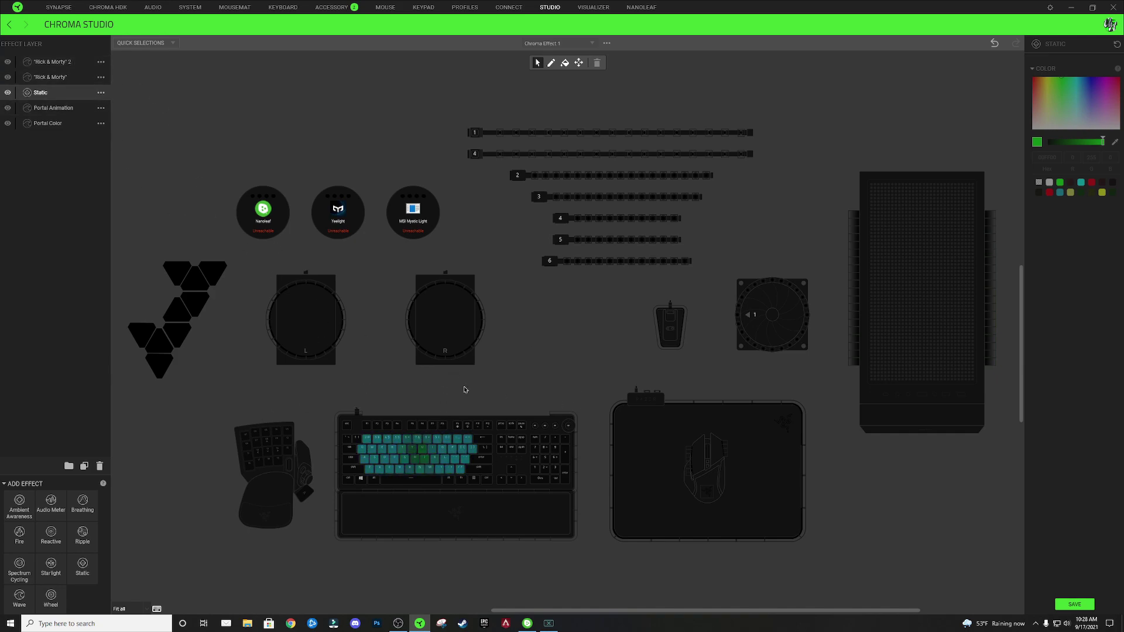
Color the keyboard's outer keys and underglow yellow FFFF00 and its remaining unlit keys blue 16ACC9 in the Static layer.
{"action": "left_click", "coordinate": [458, 422]}
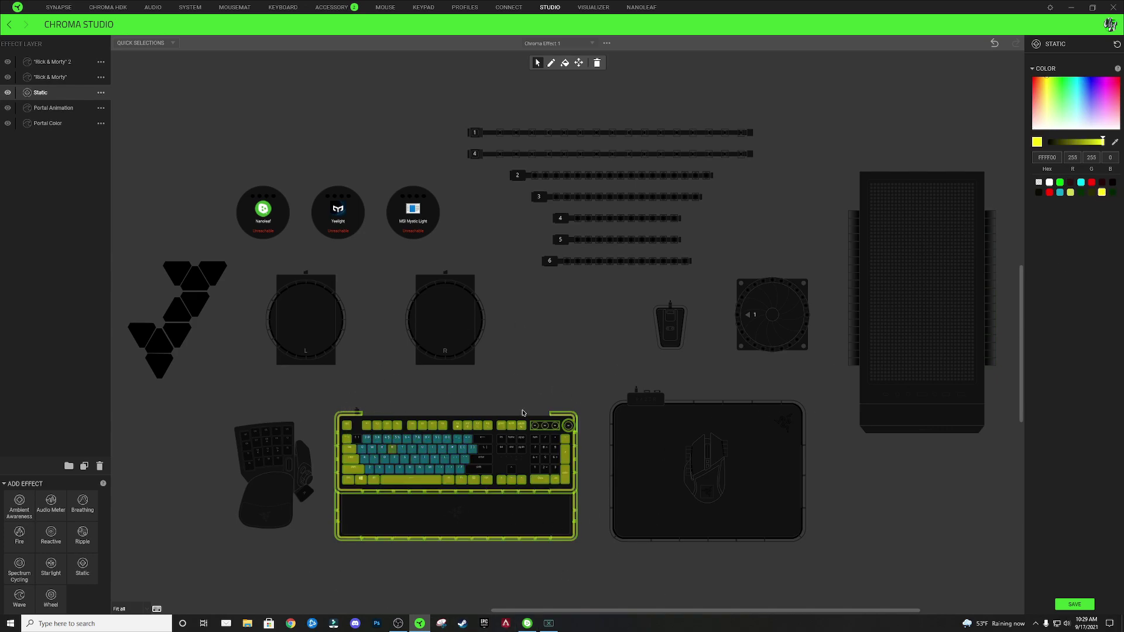
{"action": "left_click", "coordinate": [492, 441]}
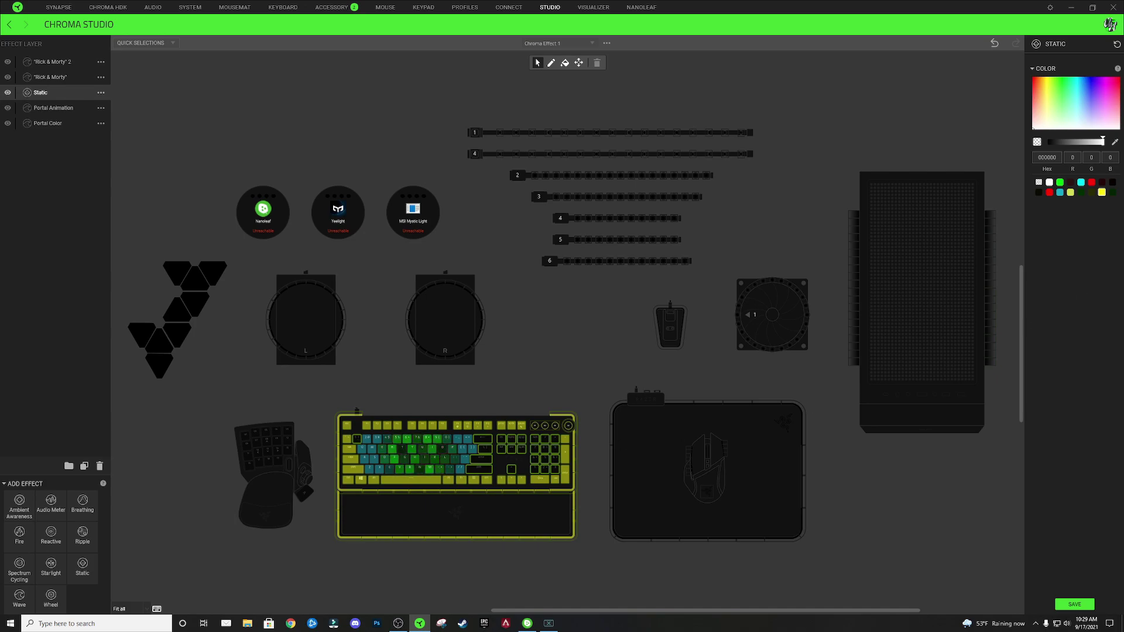
Color all the other devices around the keyboard yellow FFFF00 and clear the selection.
{"action": "left_click_drag", "start_coordinate": [116, 404], "coordinate": [1016, 94]}
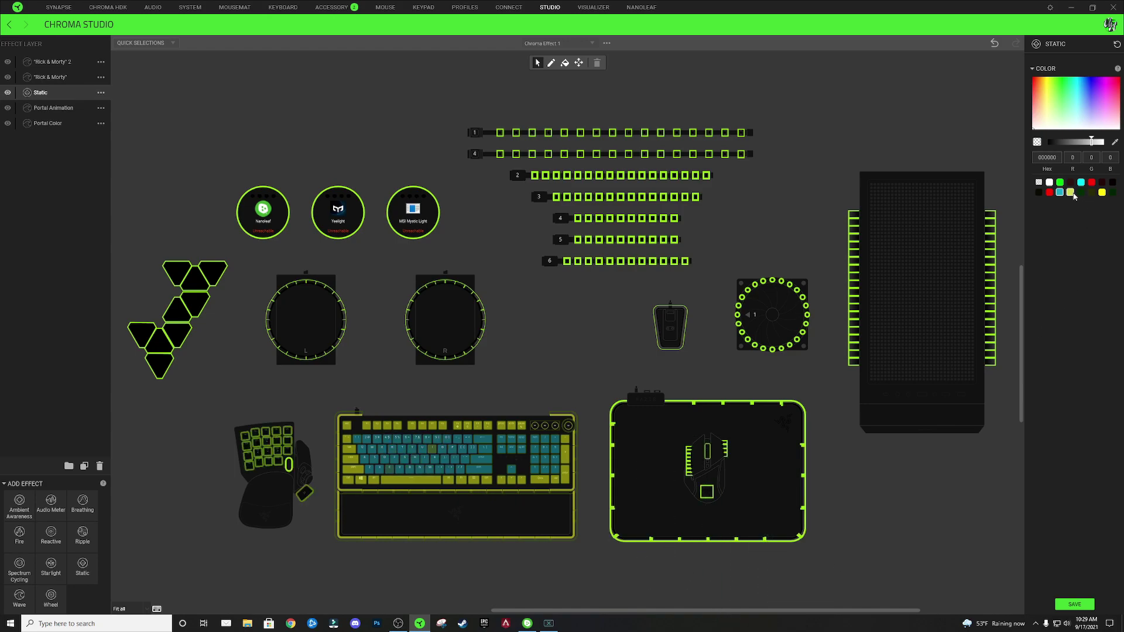
{"action": "left_click", "coordinate": [1102, 192]}
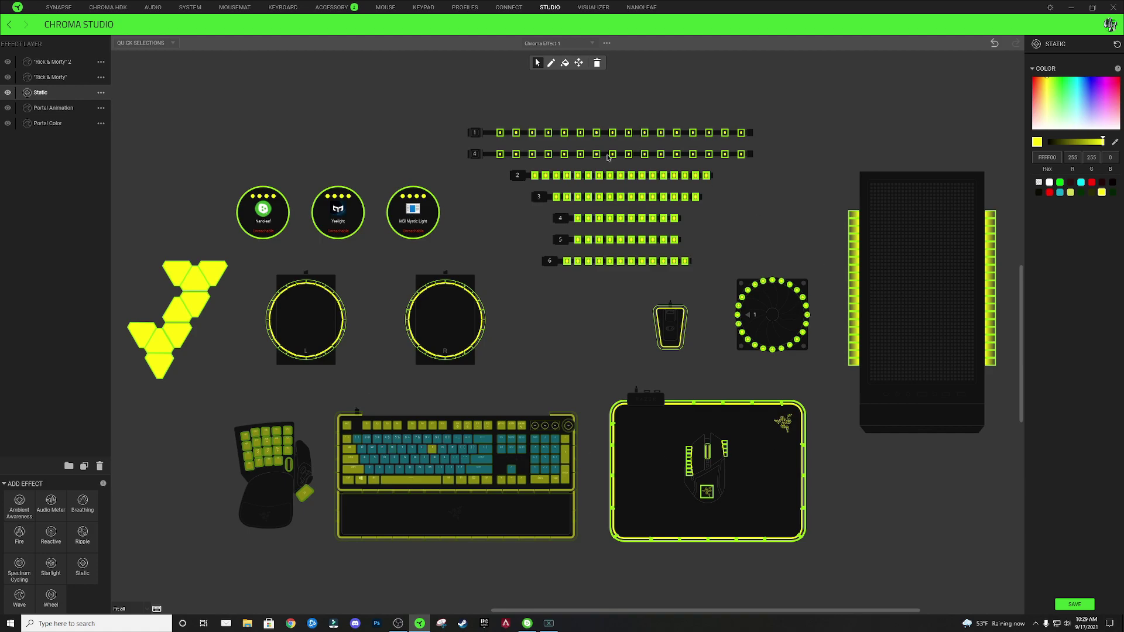
{"action": "left_click", "coordinate": [395, 154]}
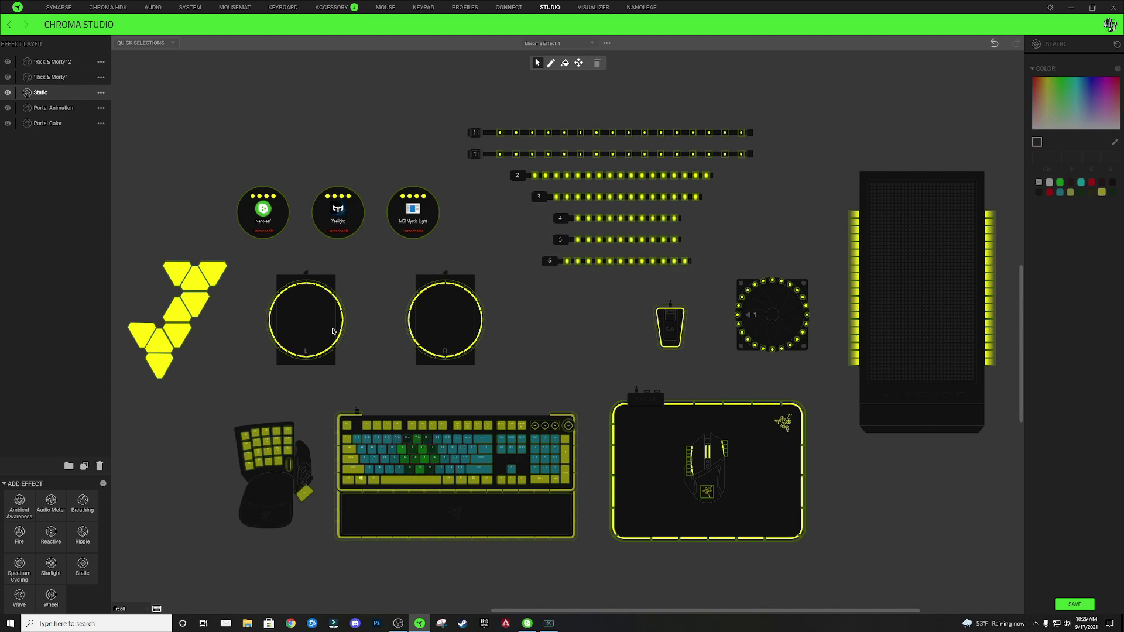
Color the middle sections of the speakers, fan, LED strips, light panels, keypad, mouse and large side-lit device blue 16ACC9, and clear the selection.
{"action": "left_click", "coordinate": [295, 277]}
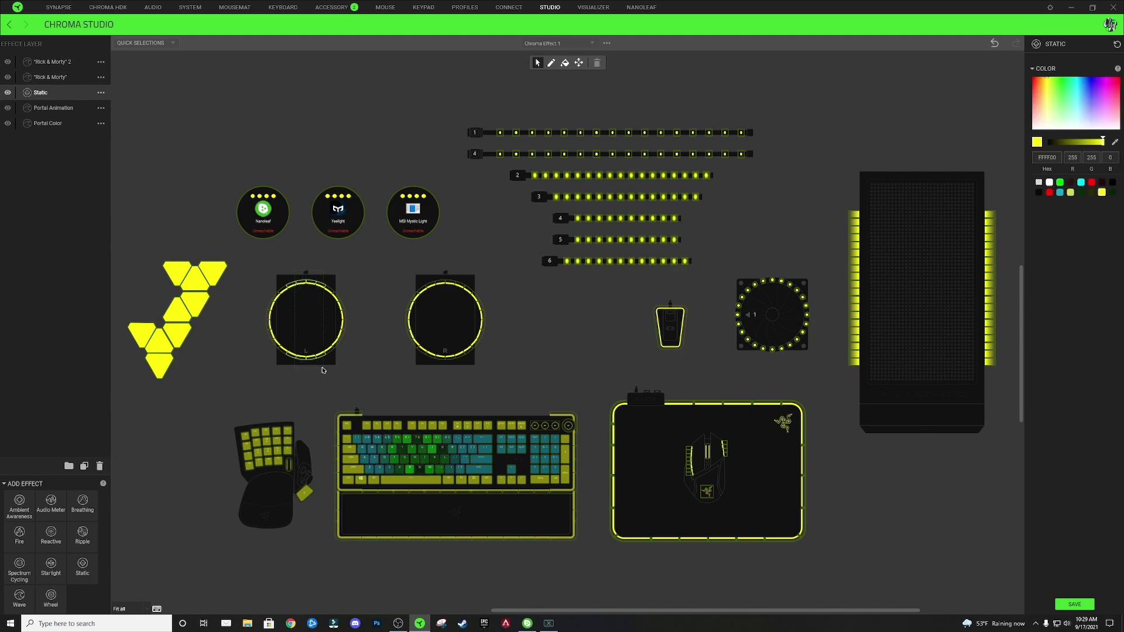
{"action": "left_click_drag", "start_coordinate": [437, 280], "coordinate": [463, 372]}
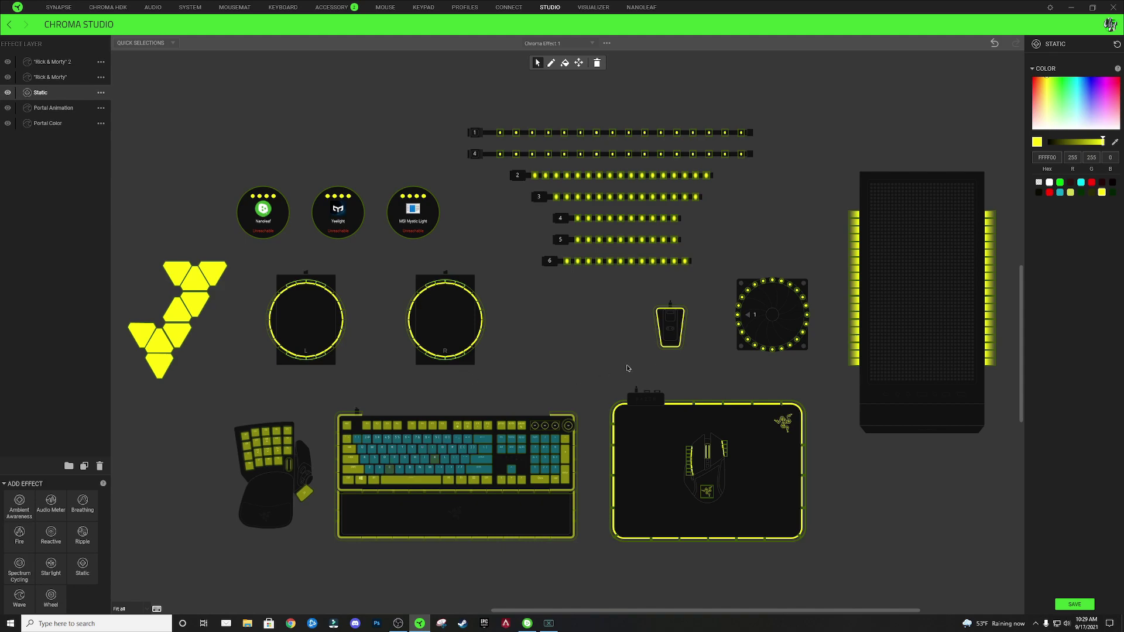
{"action": "left_click_drag", "start_coordinate": [764, 273], "coordinate": [788, 361]}
{"action": "left_click_drag", "start_coordinate": [577, 275], "coordinate": [656, 120]}
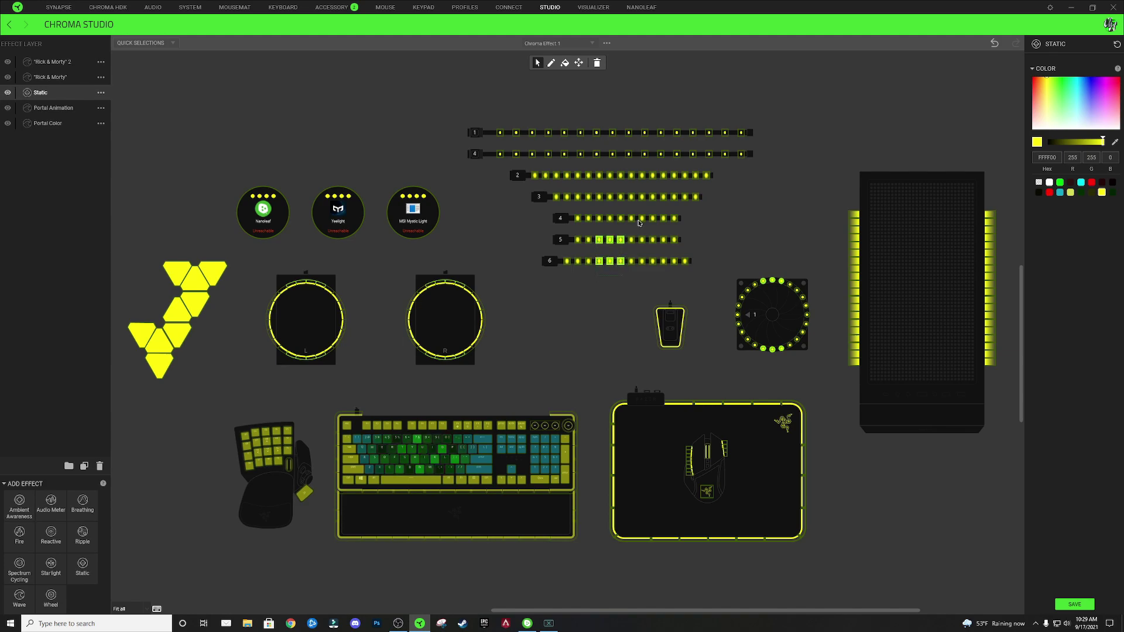
{"action": "left_click", "coordinate": [1059, 192]}
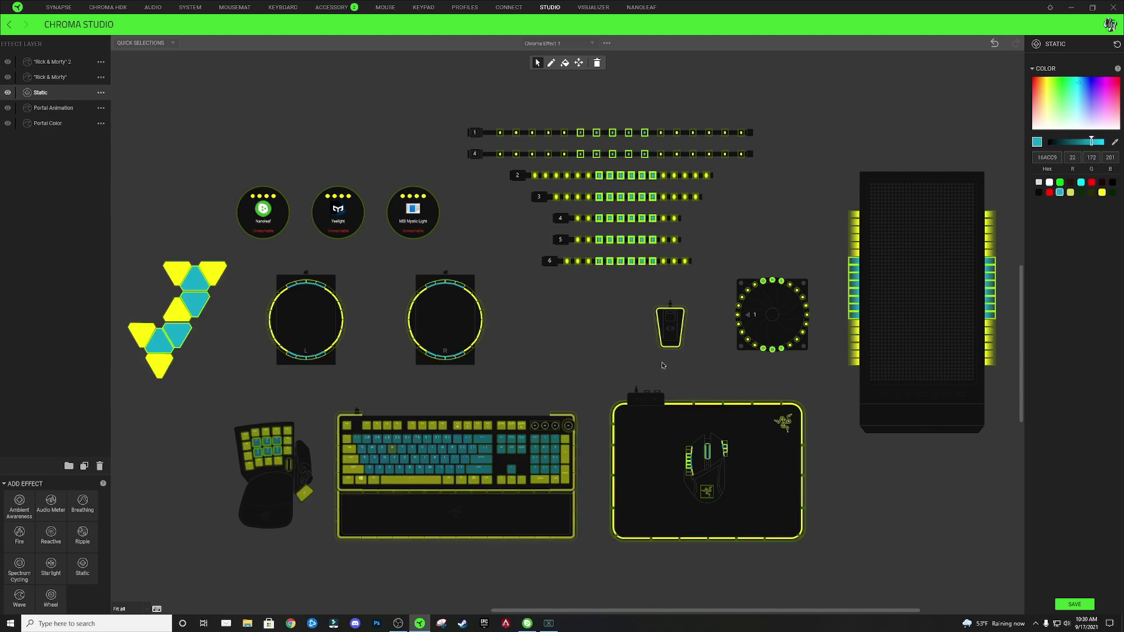
{"action": "left_click", "coordinate": [567, 344]}
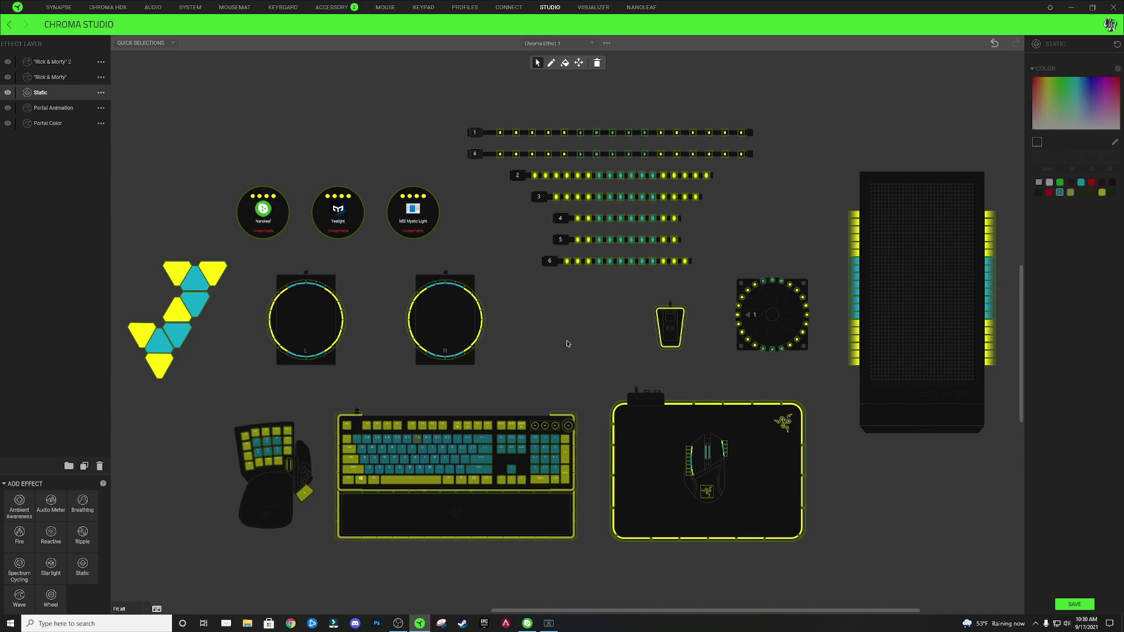